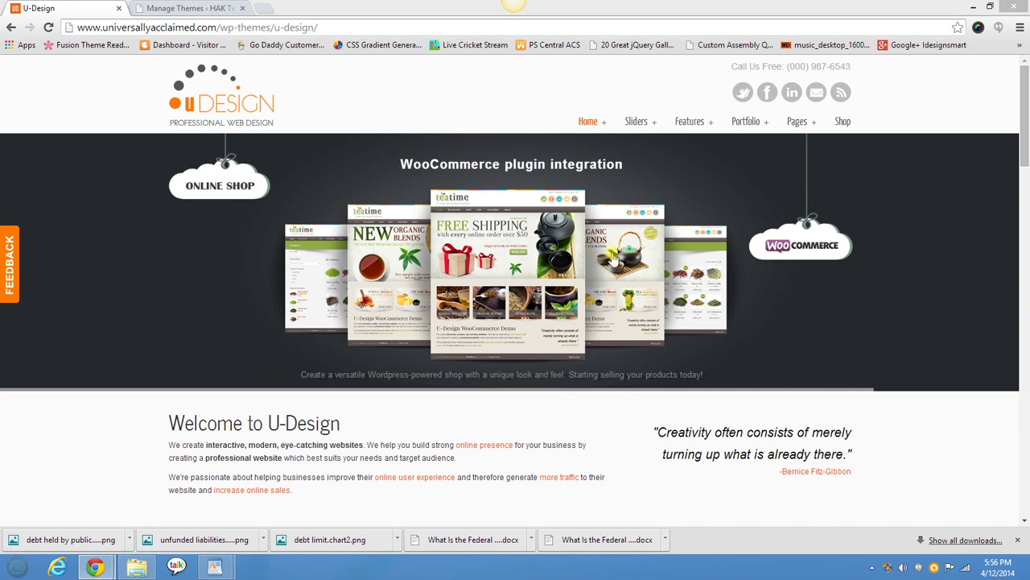
Step: Examine the U-Design demo home page's slider, welcome text, quote and four service columns
left_click_drag(1023, 161, 1009, 131)
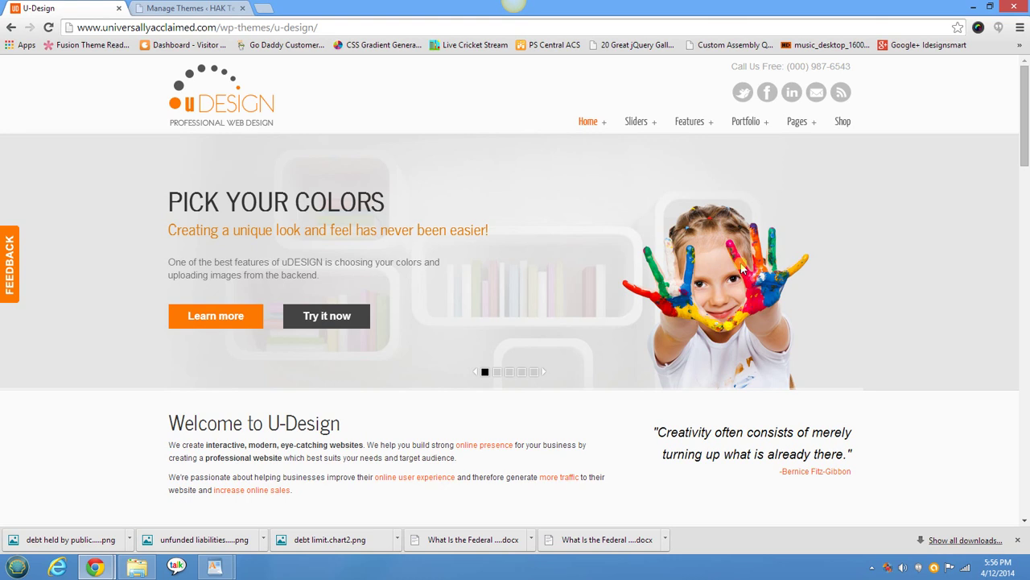
scroll(718, 274, "down", 2)
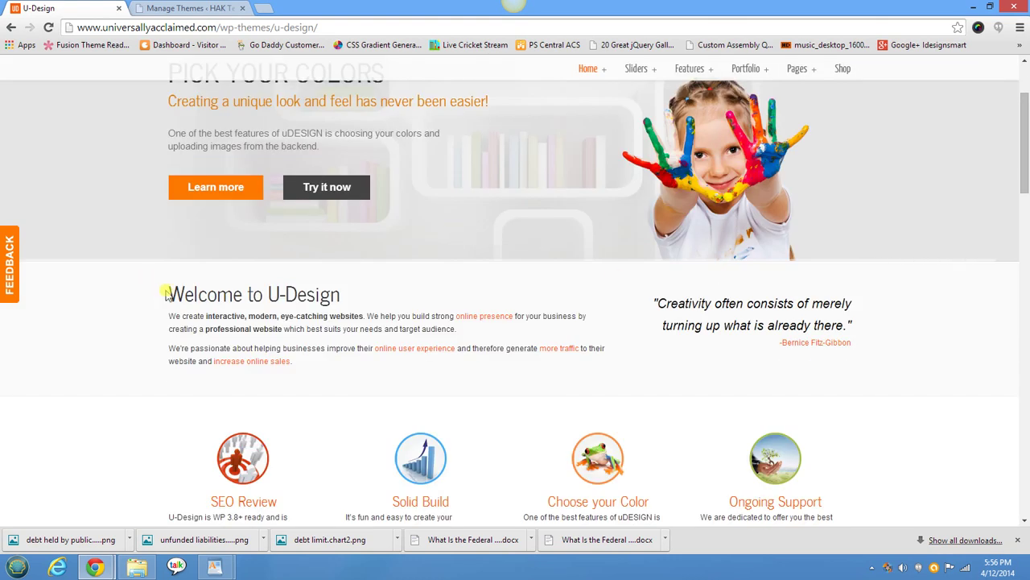
left_click_drag(322, 297, 293, 362)
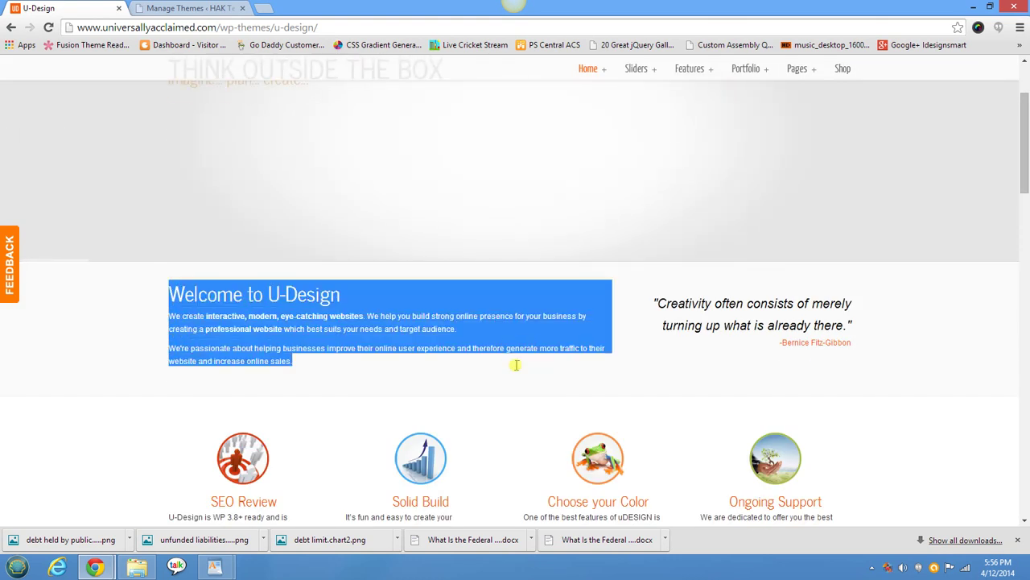
left_click_drag(658, 305, 859, 350)
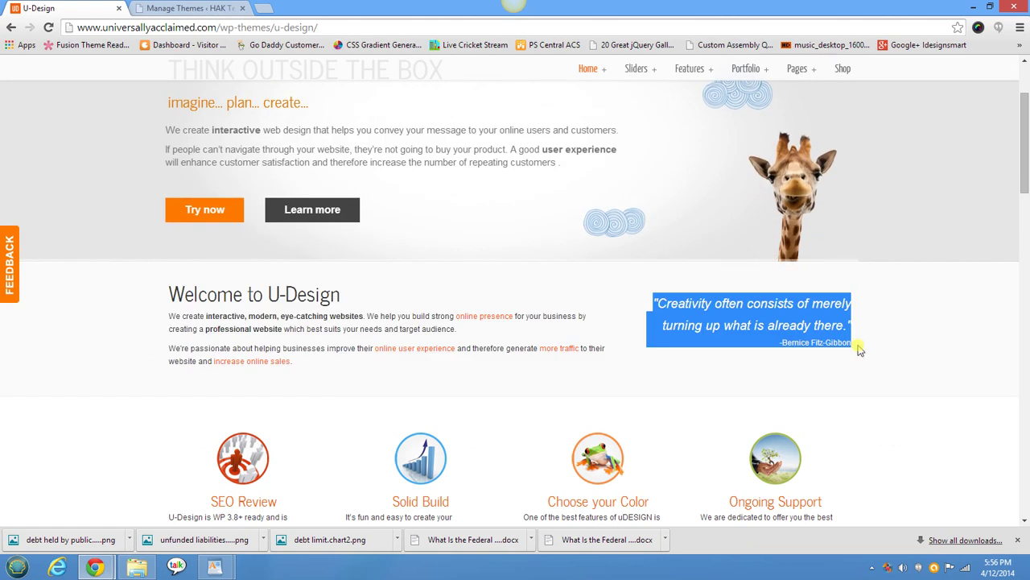
scroll(246, 260, "down", 2)
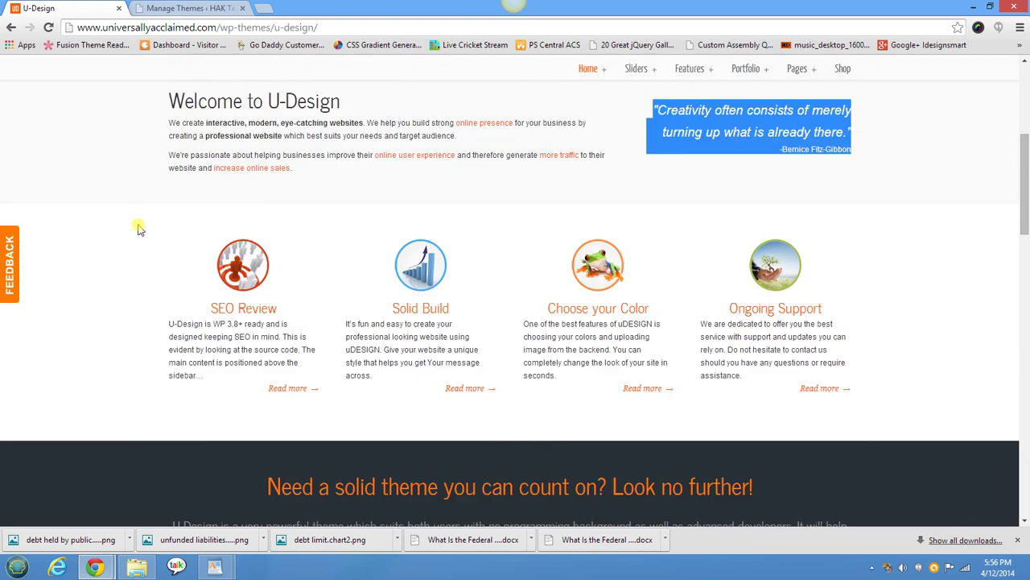
left_click_drag(142, 222, 70, 231)
left_click(71, 231)
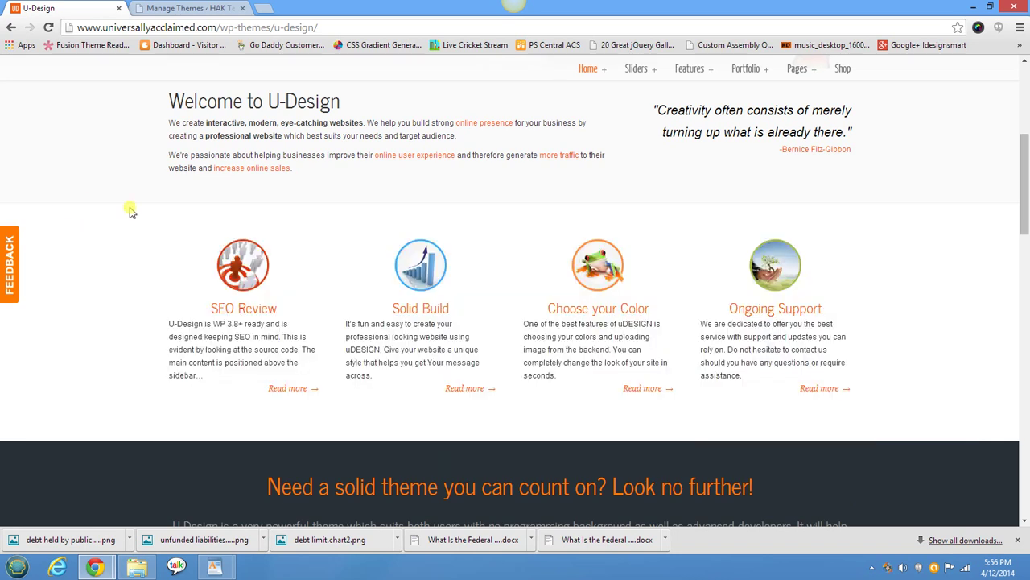
scroll(508, 354, "up", 2)
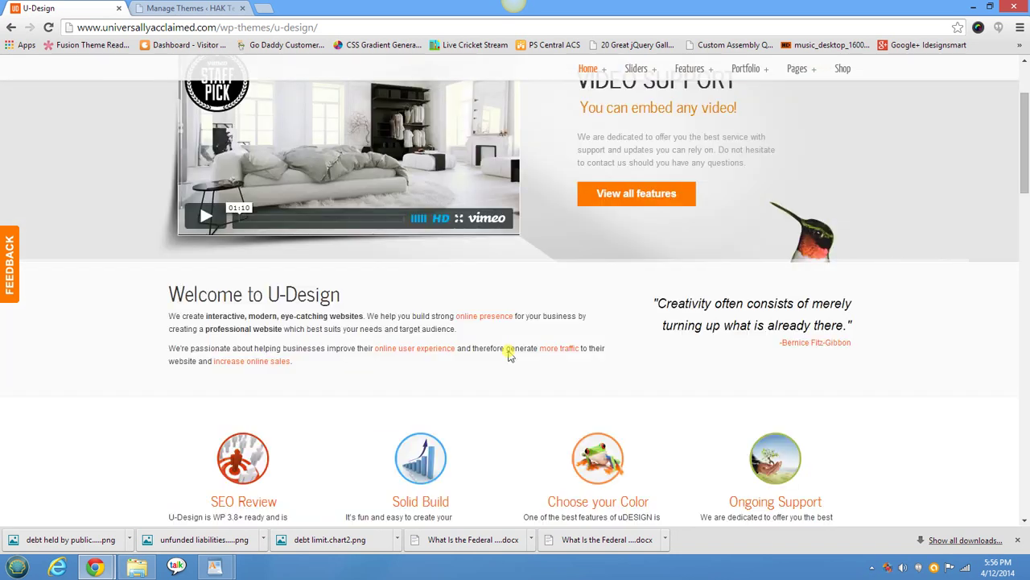
scroll(507, 354, "down", 1)
scroll(506, 351, "up", 3)
Step: Check which home page examples the U-Design demo offers and look through the lower sections of its home page
mouse_move(596, 131)
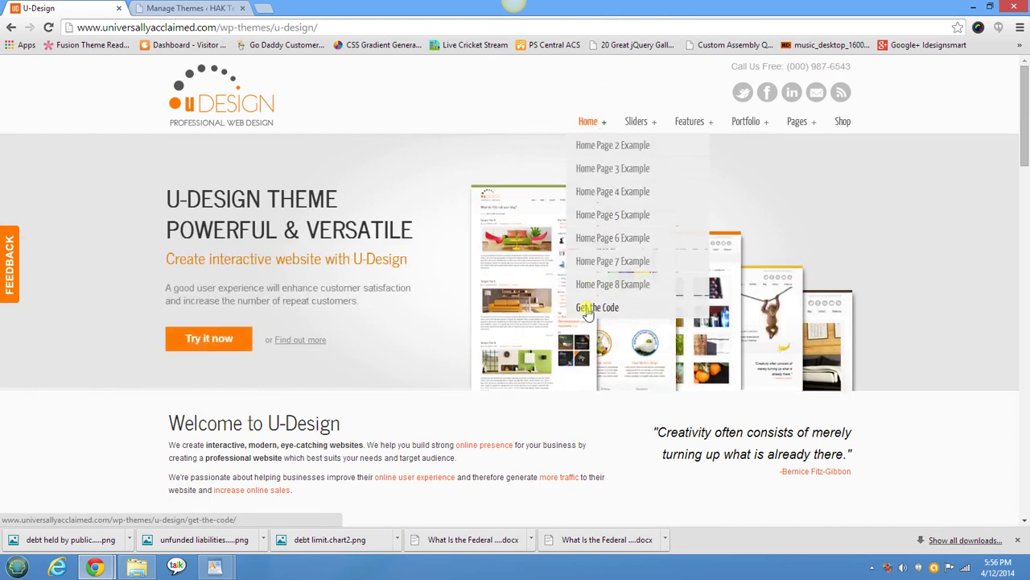
scroll(589, 310, "down", 5)
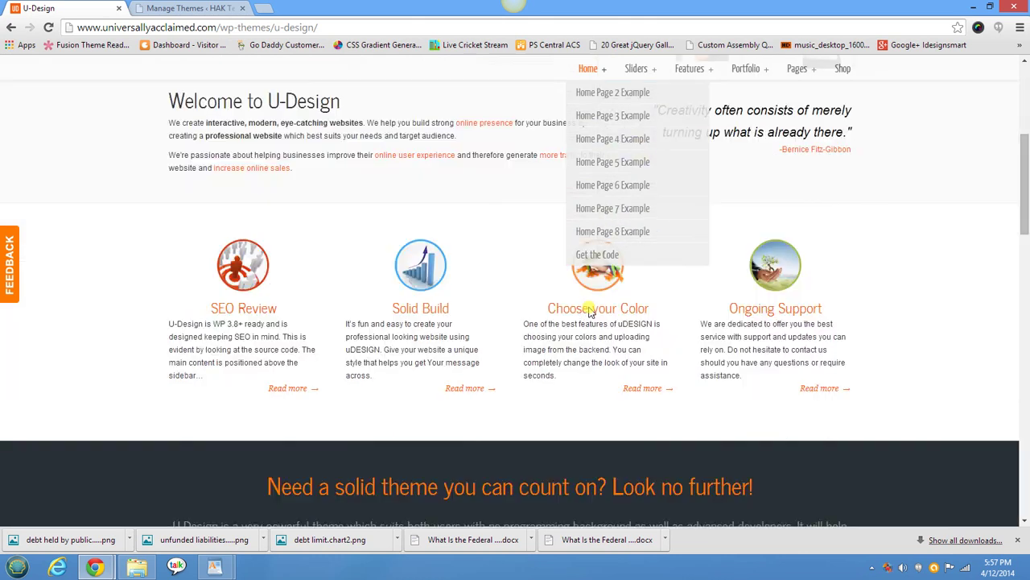
scroll(589, 304, "down", 6)
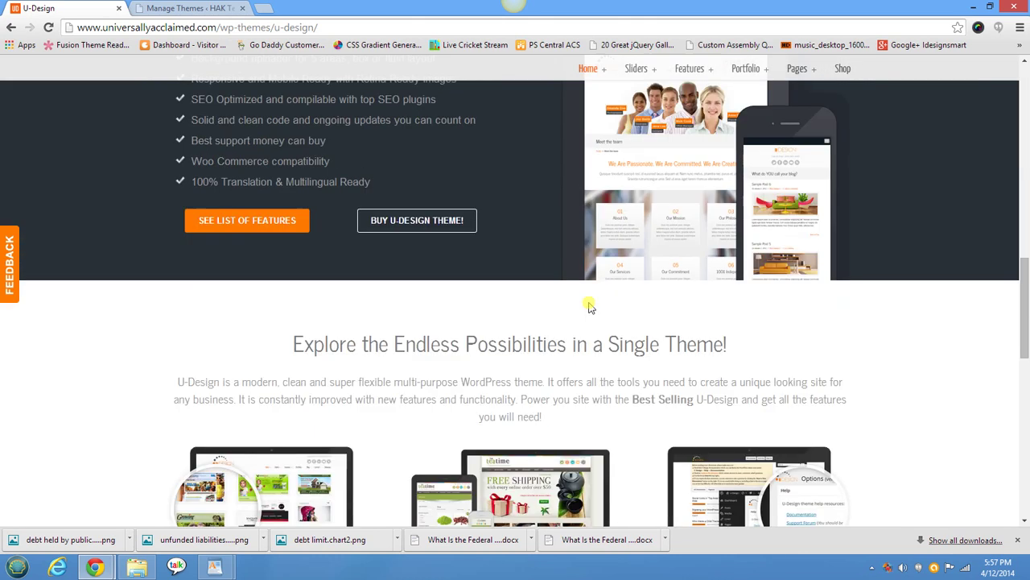
scroll(589, 306, "down", 1)
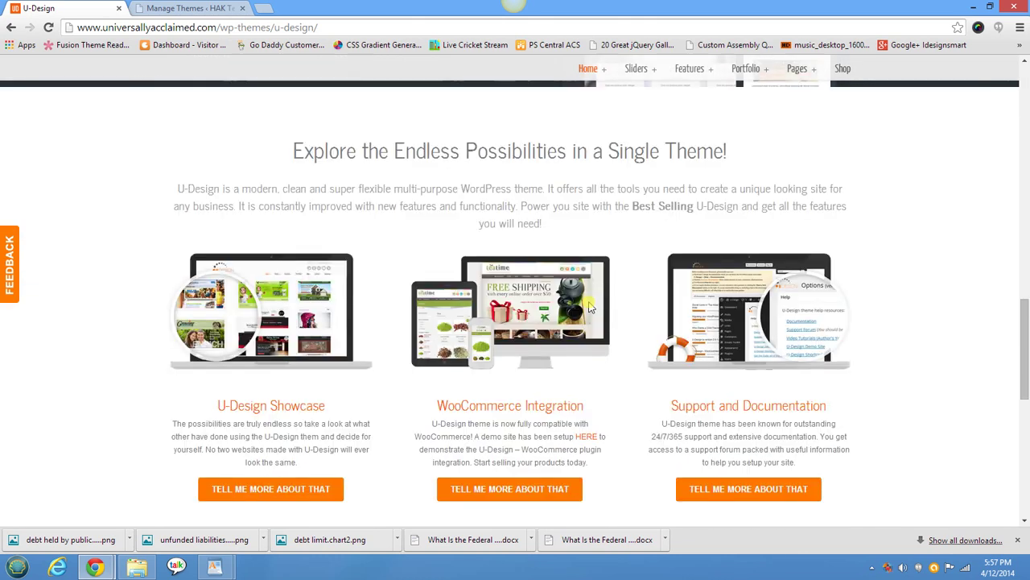
scroll(590, 306, "down", 2)
scroll(589, 306, "up", 5)
scroll(589, 305, "up", 10)
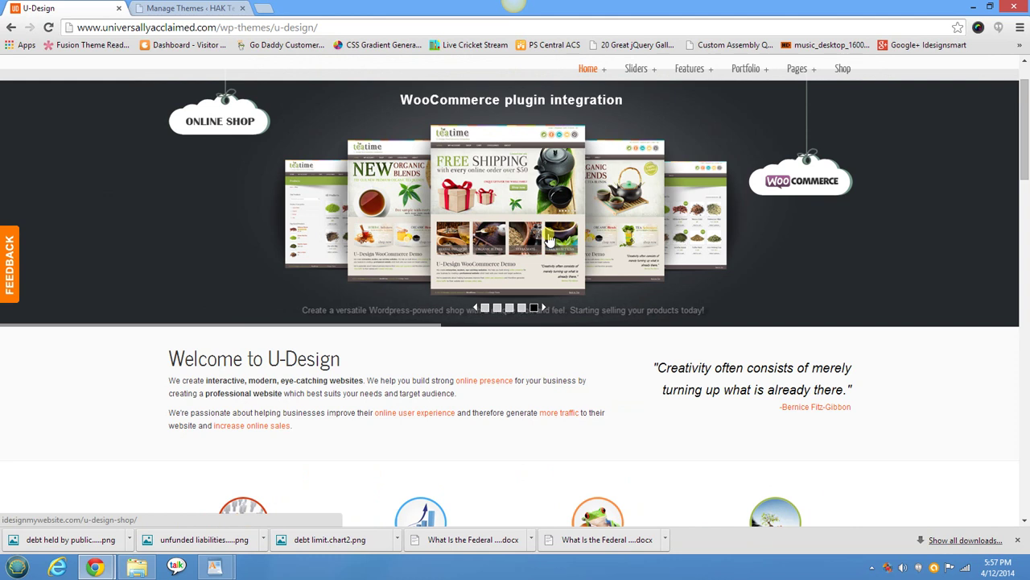
scroll(551, 239, "up", 1)
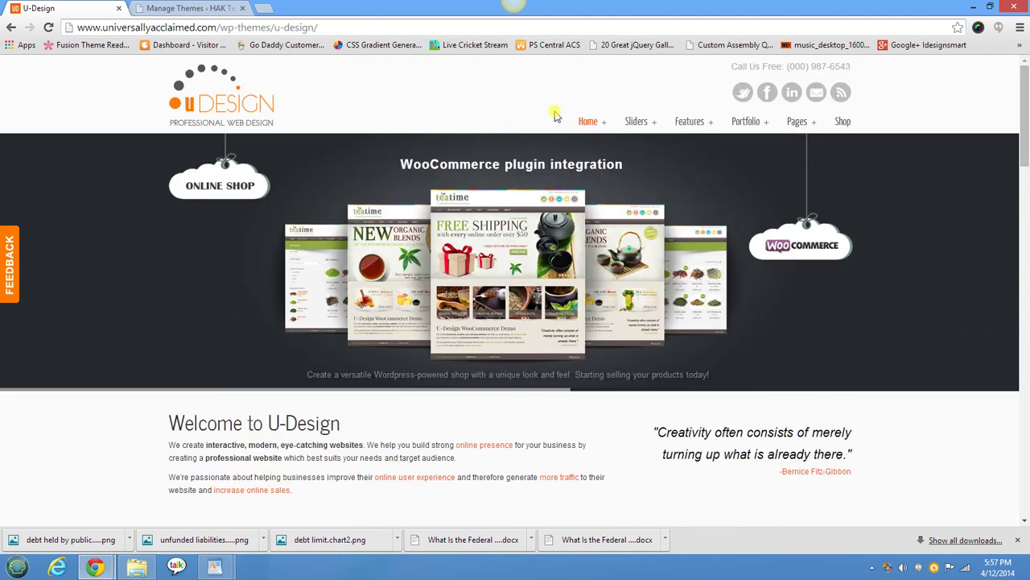
Step: Open the HAK Test site in a separate browser tab from the WordPress admin and look over its front page
left_click(213, 8)
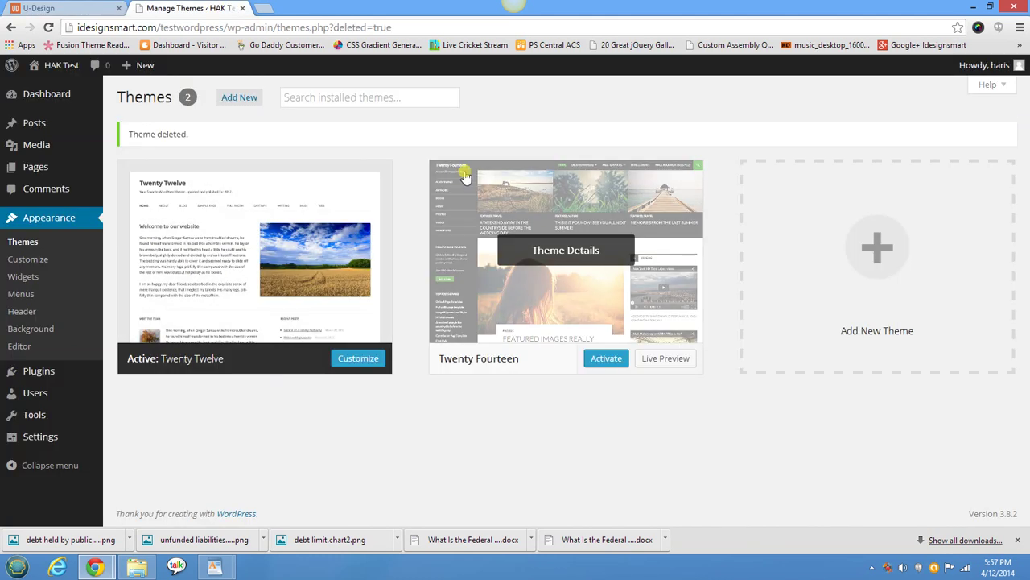
mouse_move(61, 66)
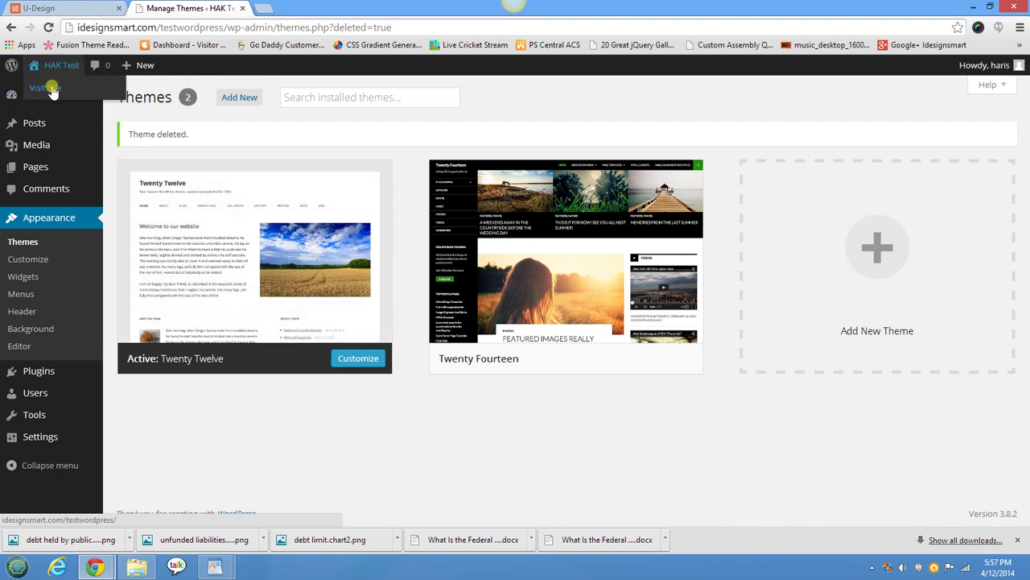
right_click(55, 89)
left_click(80, 95)
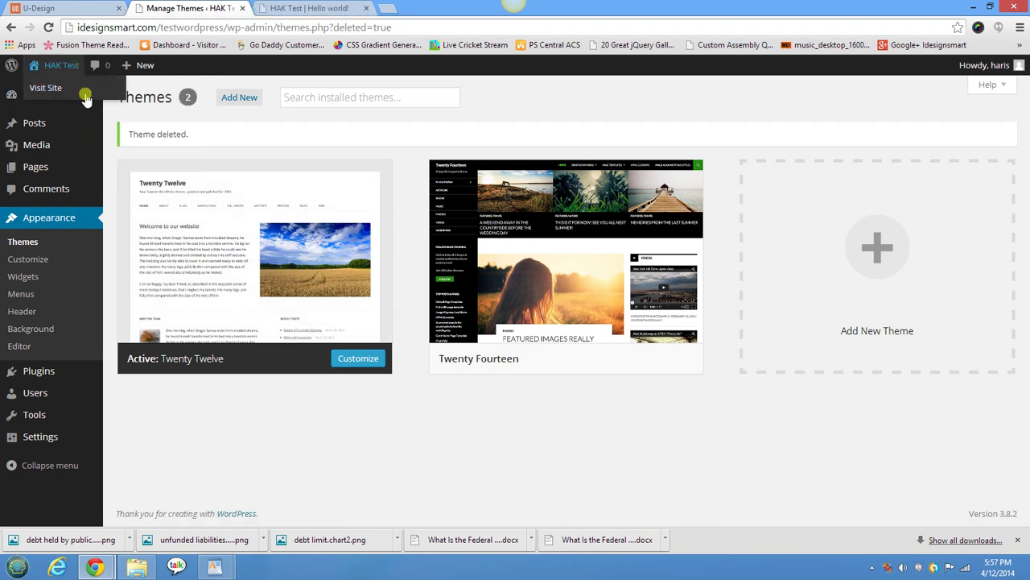
left_click(308, 8)
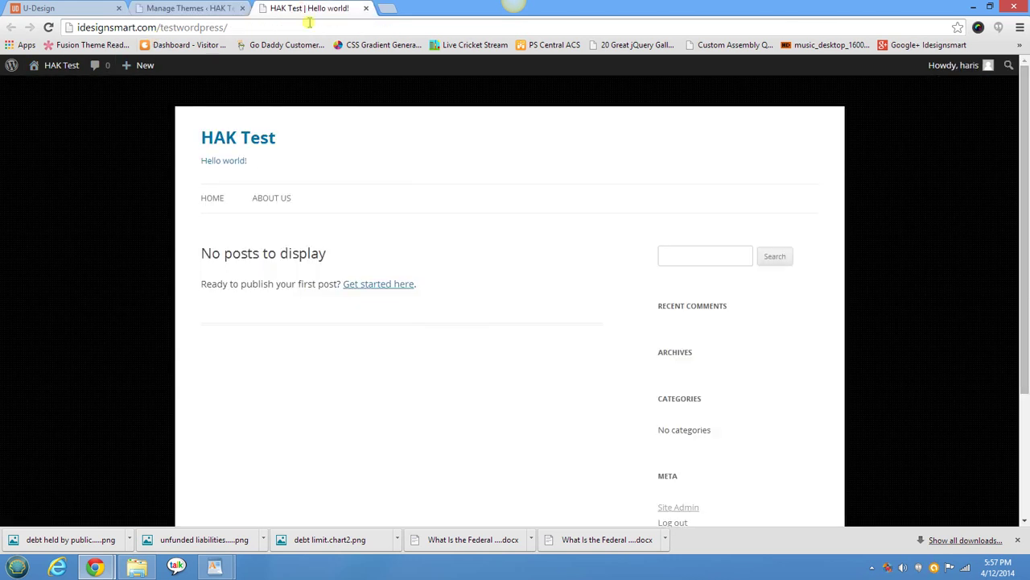
scroll(571, 312, "down", 2)
scroll(572, 308, "up", 2)
scroll(501, 278, "down", 1)
scroll(503, 280, "down", 2)
scroll(503, 279, "up", 3)
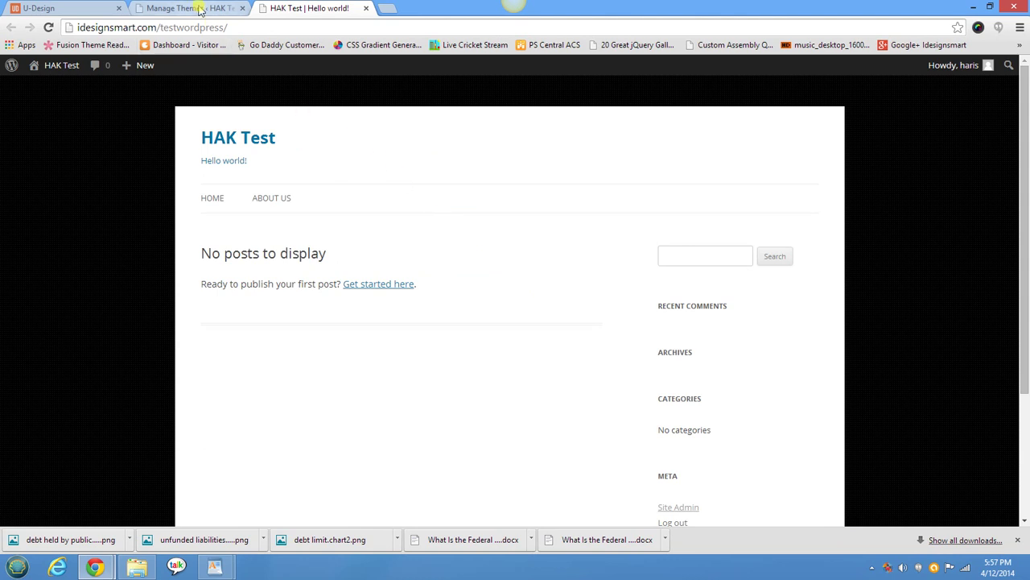
Step: Return to the WordPress Themes page, add a new theme by uploading u-design.zip, and install it
left_click(199, 8)
left_click(238, 98)
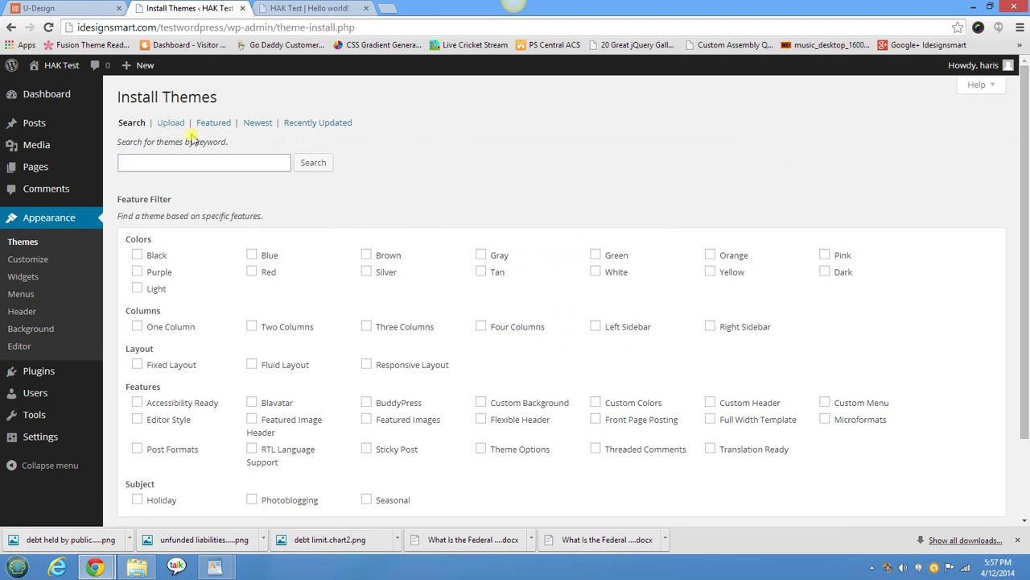
left_click(176, 126)
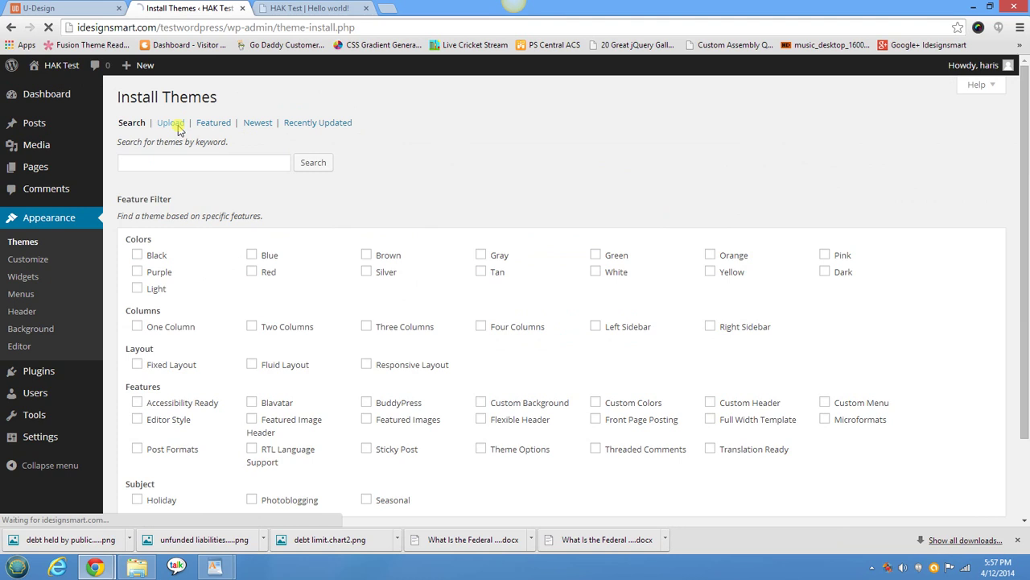
left_click(161, 196)
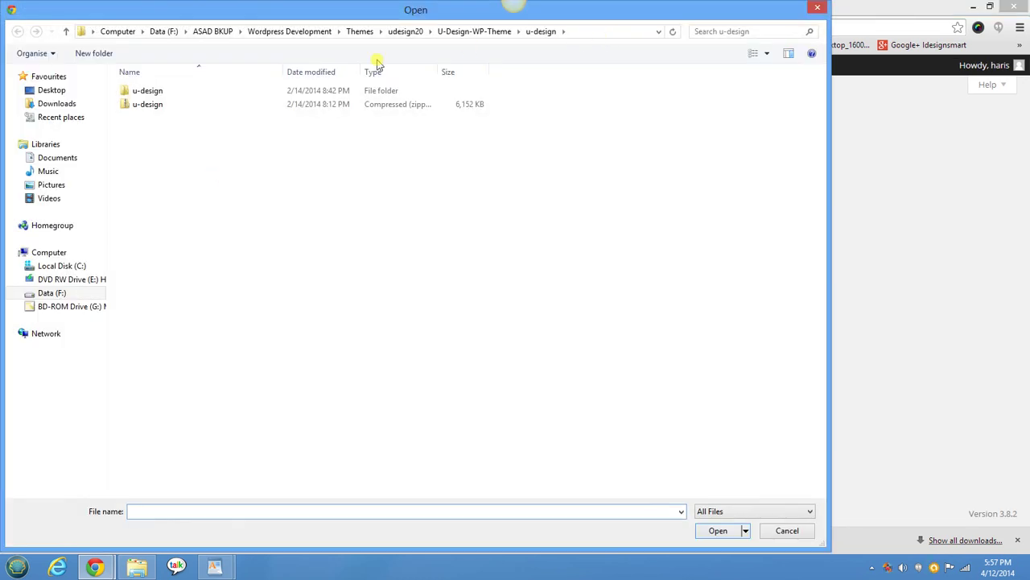
left_click(161, 105)
double_click(163, 107)
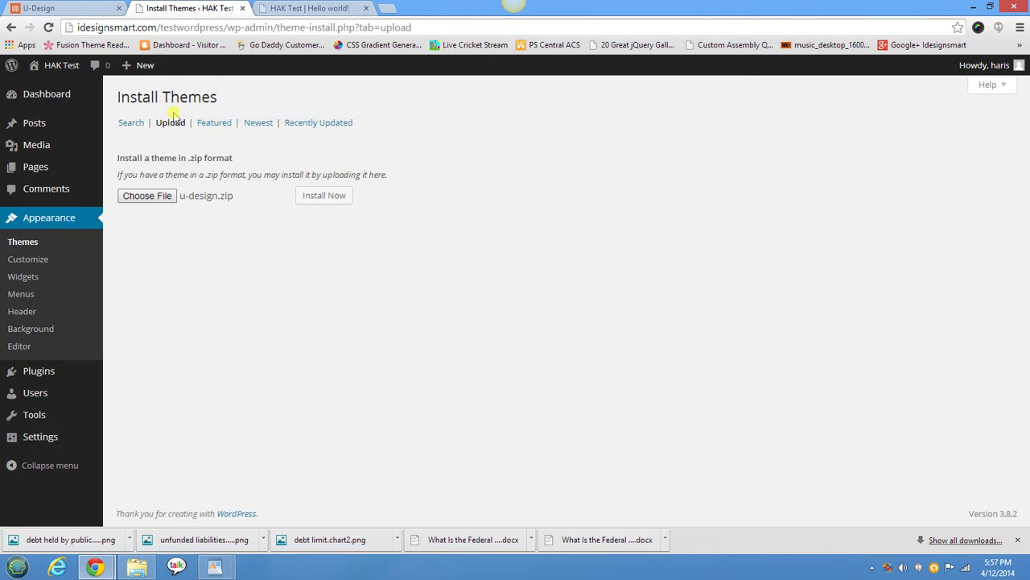
left_click(314, 200)
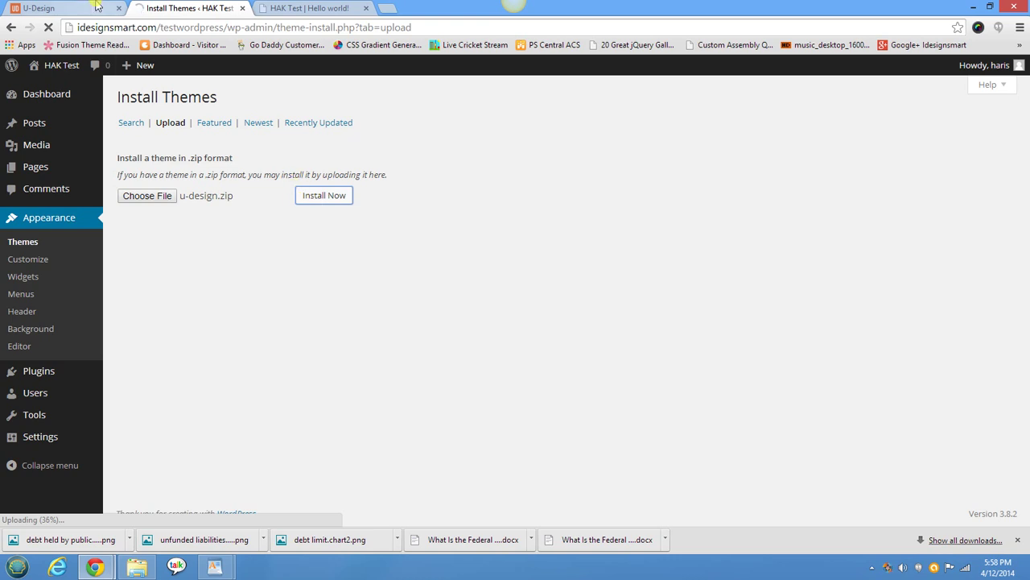
Step: Open the Home Page 5 Example in the U-Design demo and examine its page layout
left_click(97, 7)
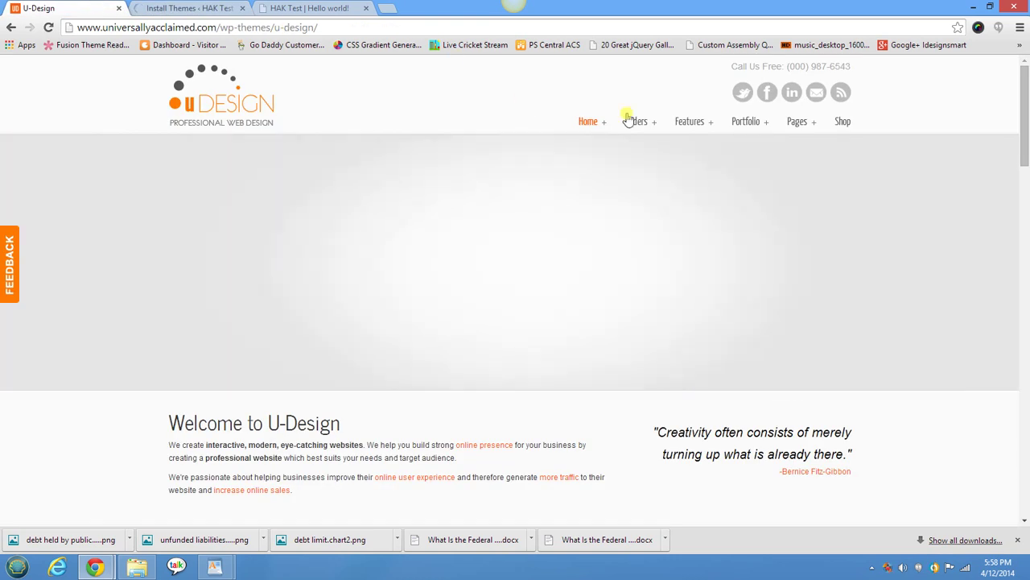
mouse_move(578, 128)
left_click(604, 215)
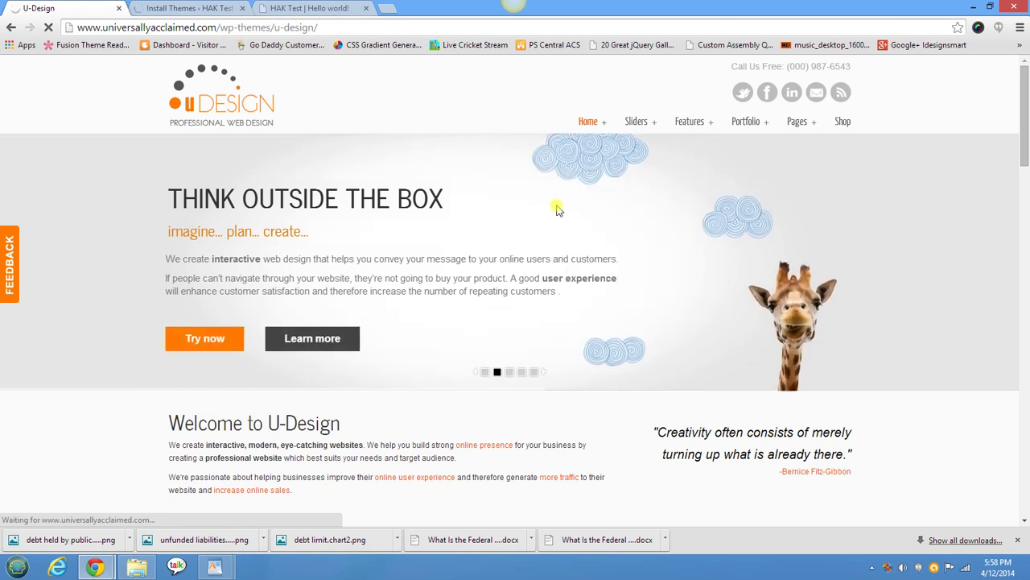
scroll(559, 211, "down", 3)
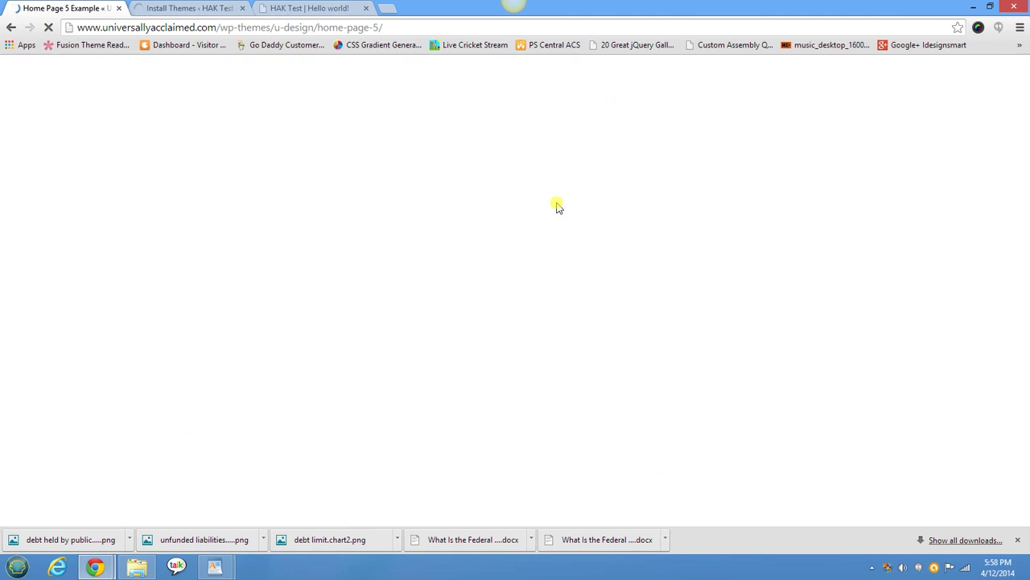
scroll(558, 208, "down", 6)
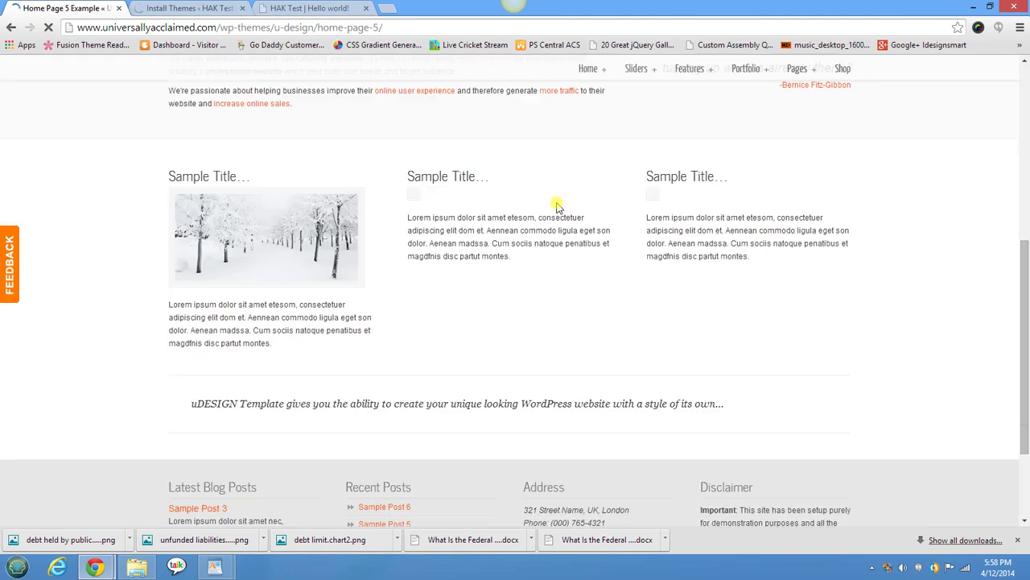
scroll(558, 208, "up", 3)
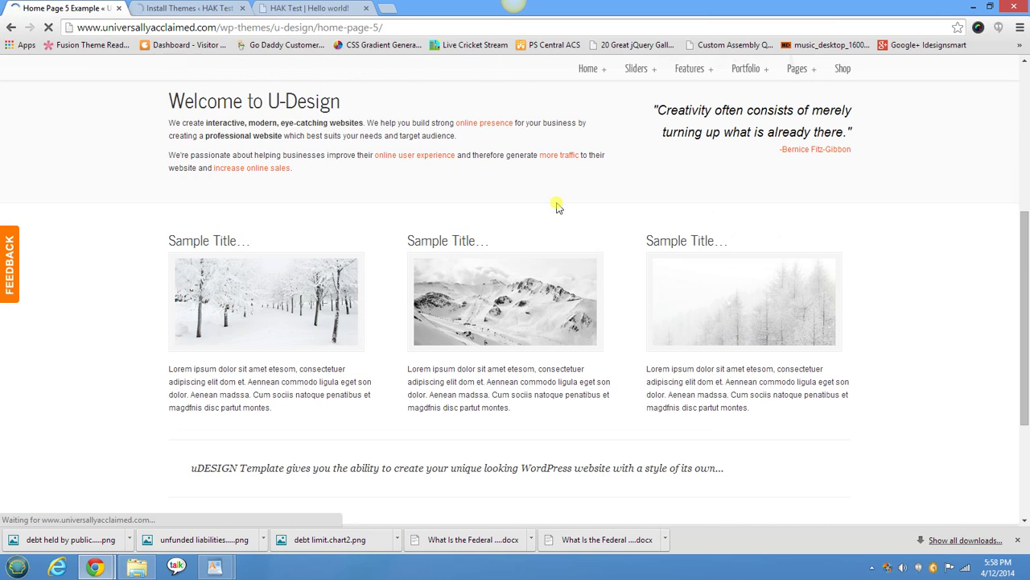
scroll(558, 207, "up", 2)
scroll(559, 207, "down", 2)
scroll(559, 207, "up", 3)
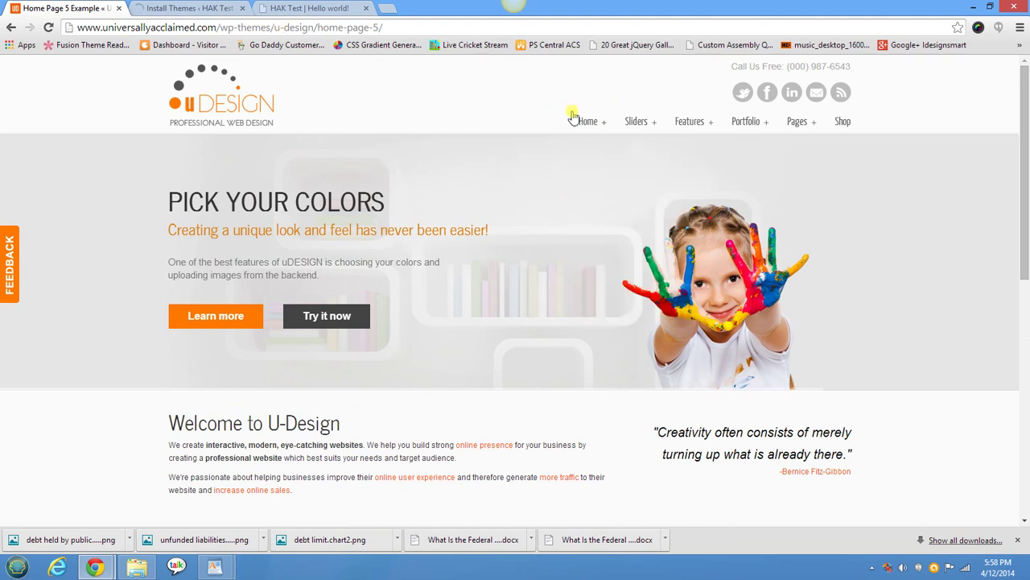
Step: Review the demo's list of home page examples and the slider, welcome area and three sample columns of Home Page 5
mouse_move(596, 128)
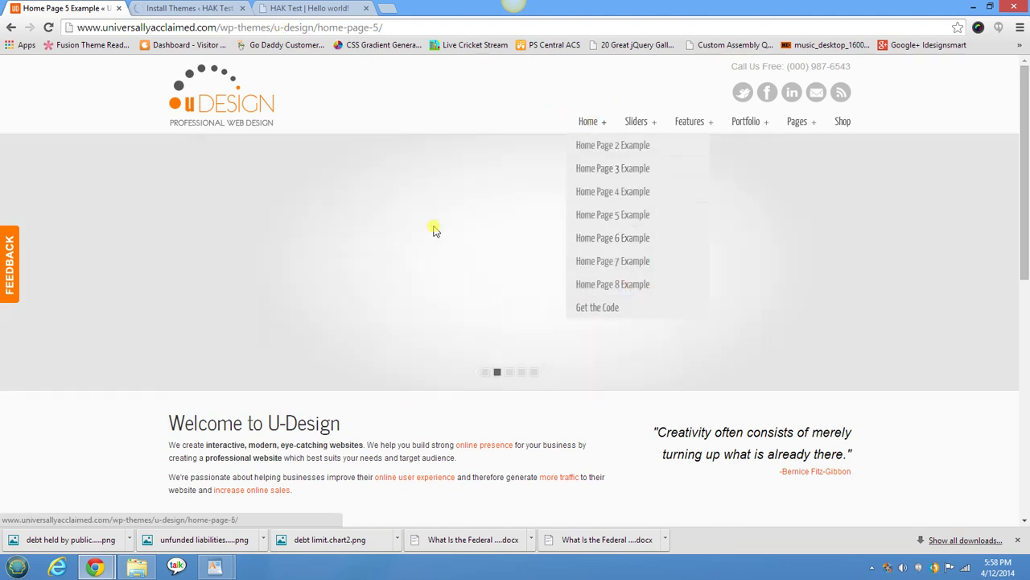
scroll(432, 230, "down", 2)
scroll(435, 225, "down", 2)
scroll(439, 224, "up", 4)
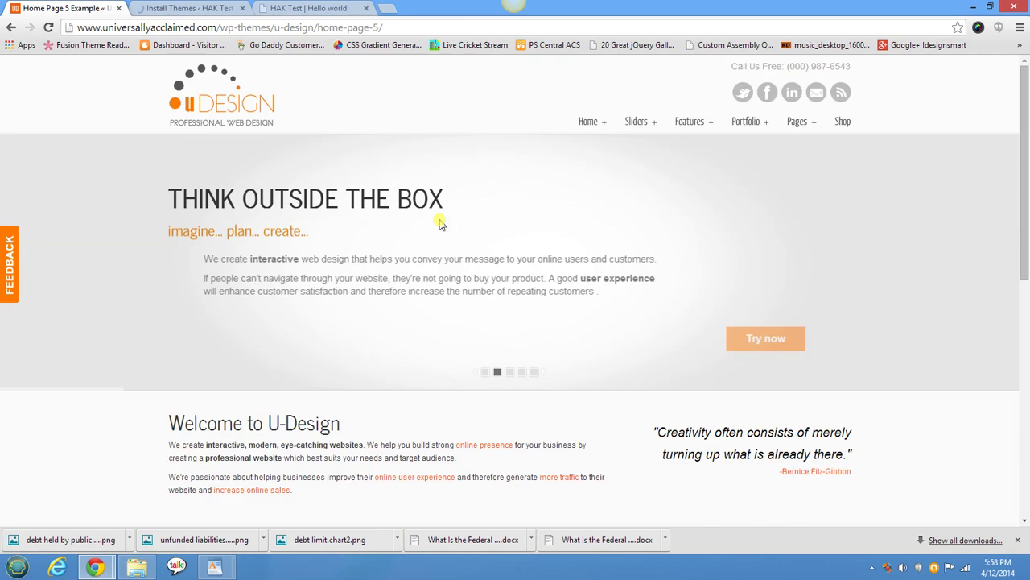
scroll(440, 223, "down", 4)
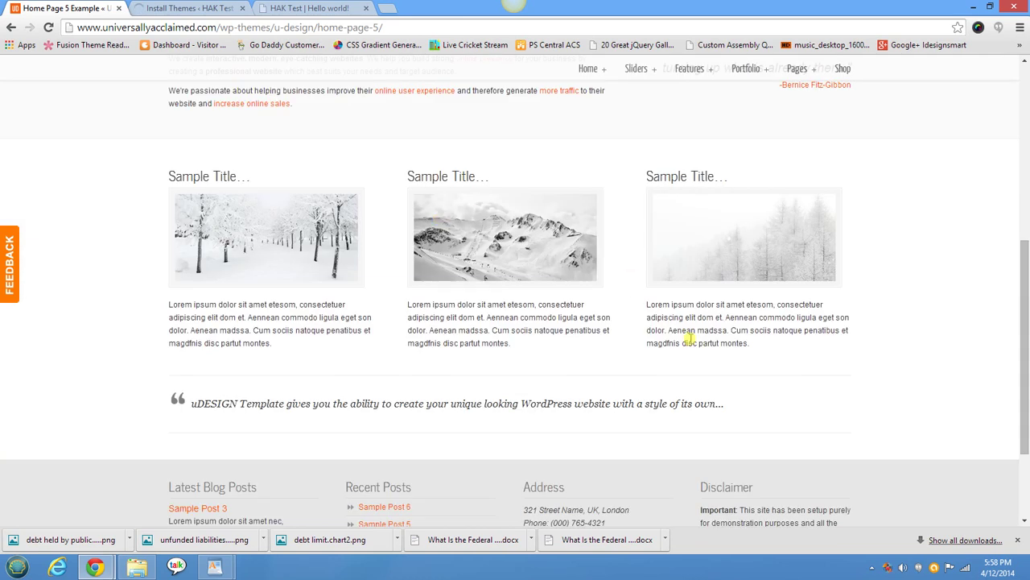
scroll(609, 311, "up", 4)
scroll(609, 313, "down", 3)
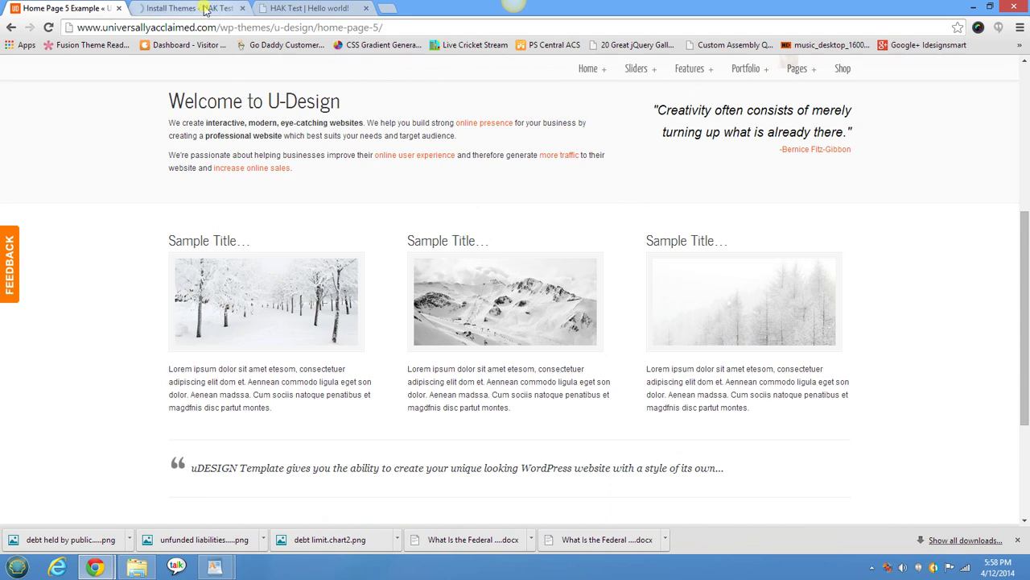
Step: Return to the WordPress theme installation and activate the uploaded U-Design theme
left_click(206, 8)
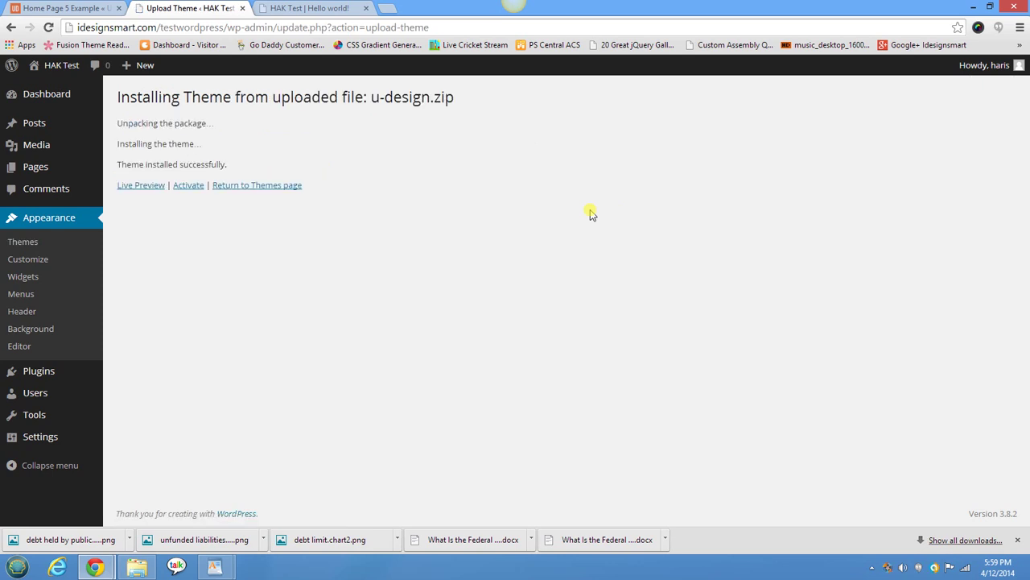
left_click(188, 186)
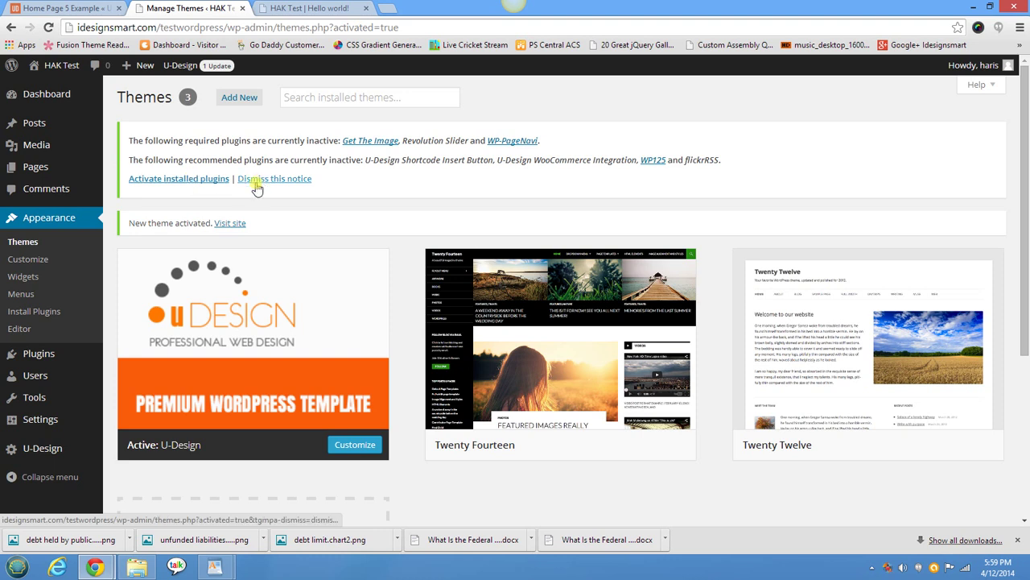
Step: Open the installed plugins from the theme's notice, select all of them and activate them in bulk
left_click(171, 185)
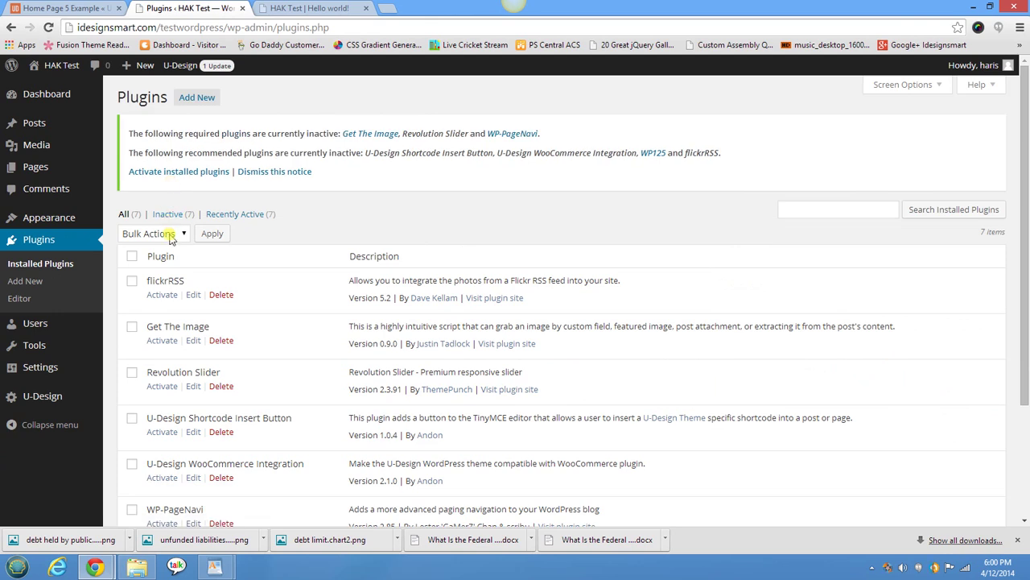
scroll(171, 236, "down", 3)
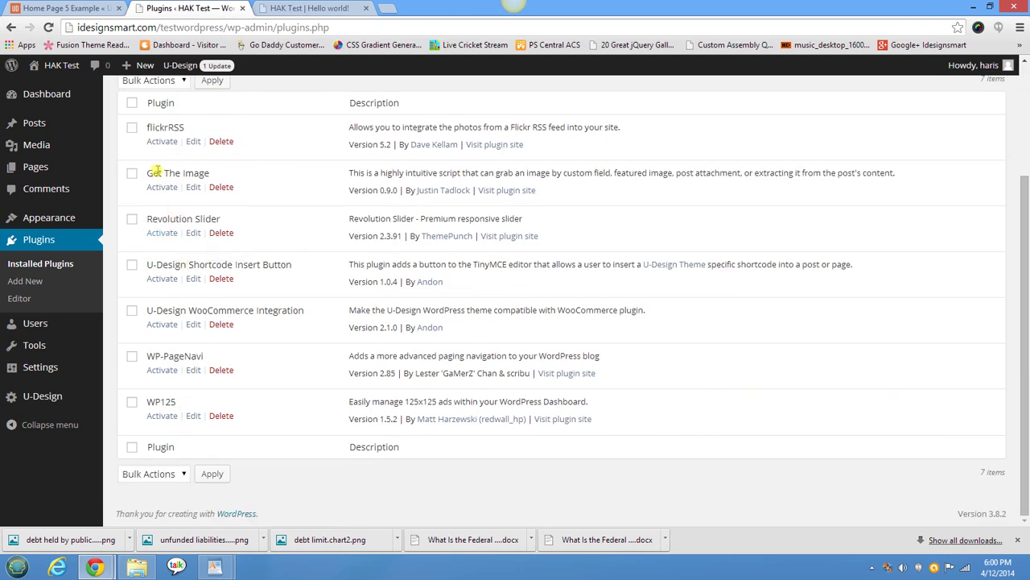
scroll(172, 341, "up", 3)
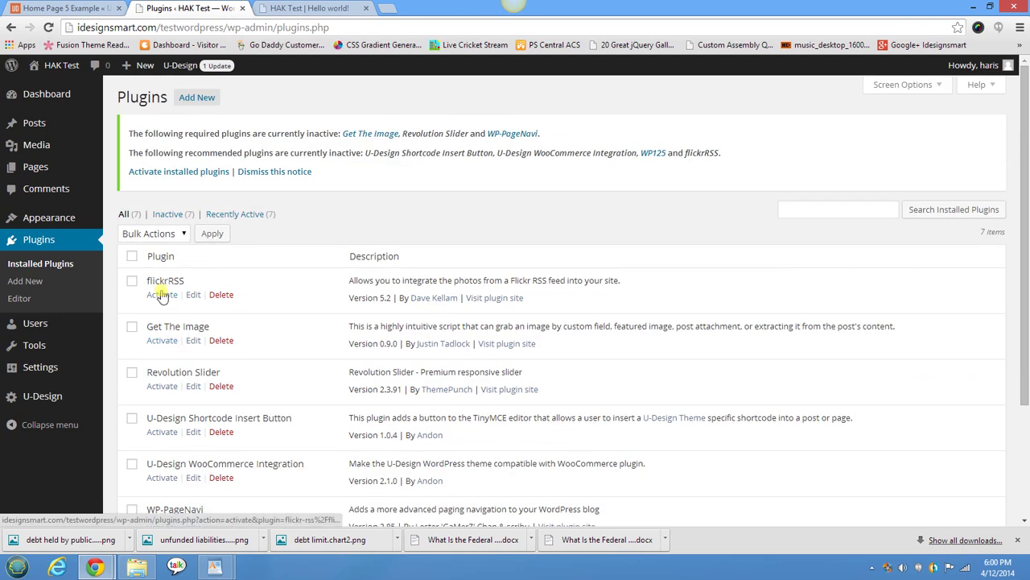
left_click(132, 256)
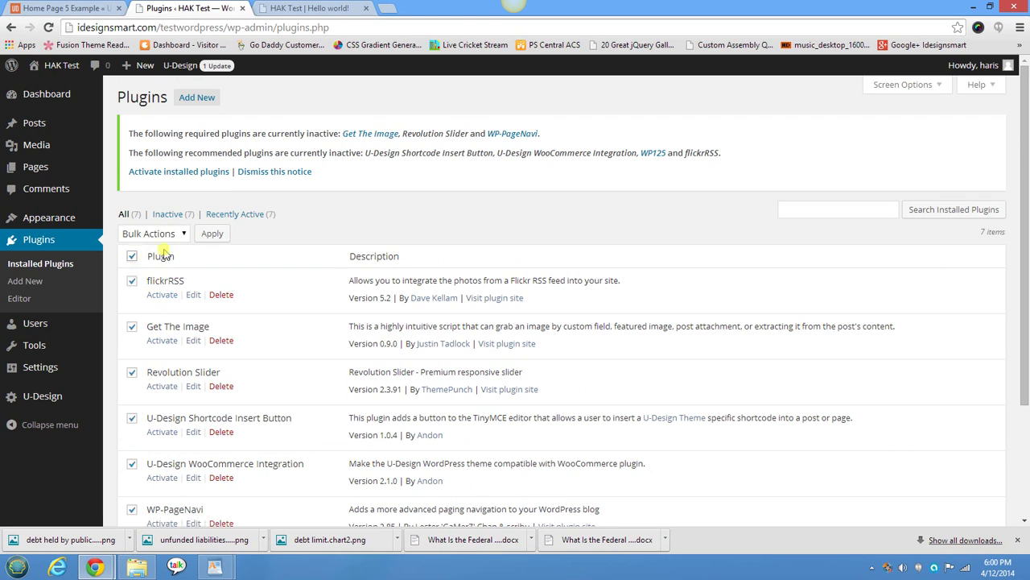
left_click(184, 234)
left_click(179, 262)
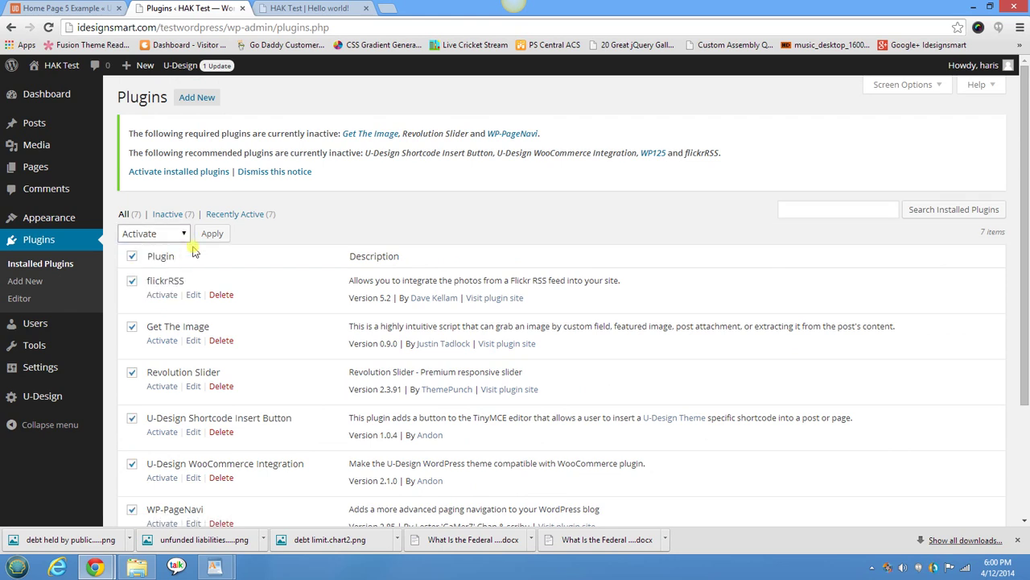
left_click(208, 235)
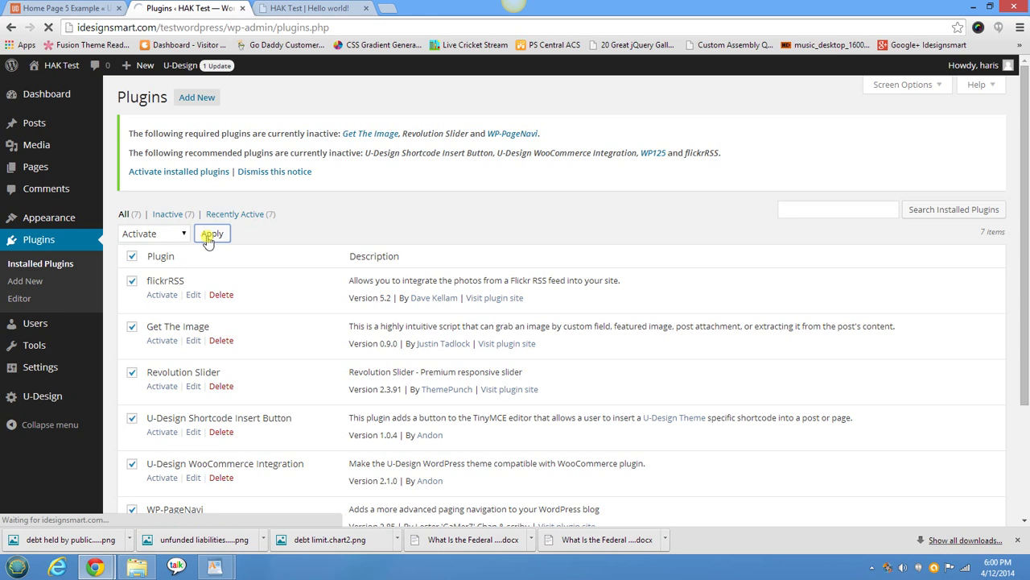
scroll(208, 238, "down", 3)
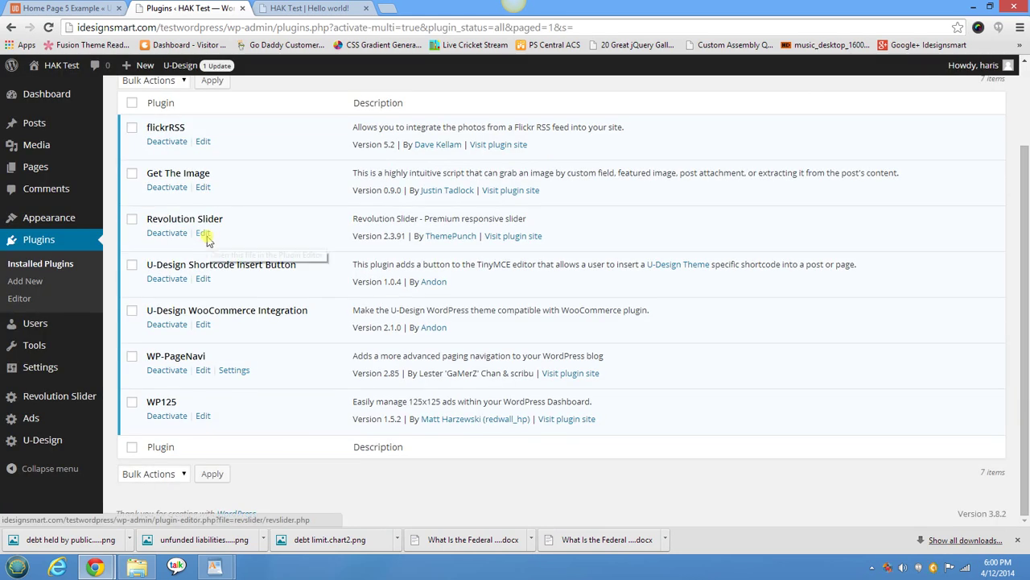
scroll(207, 237, "up", 3)
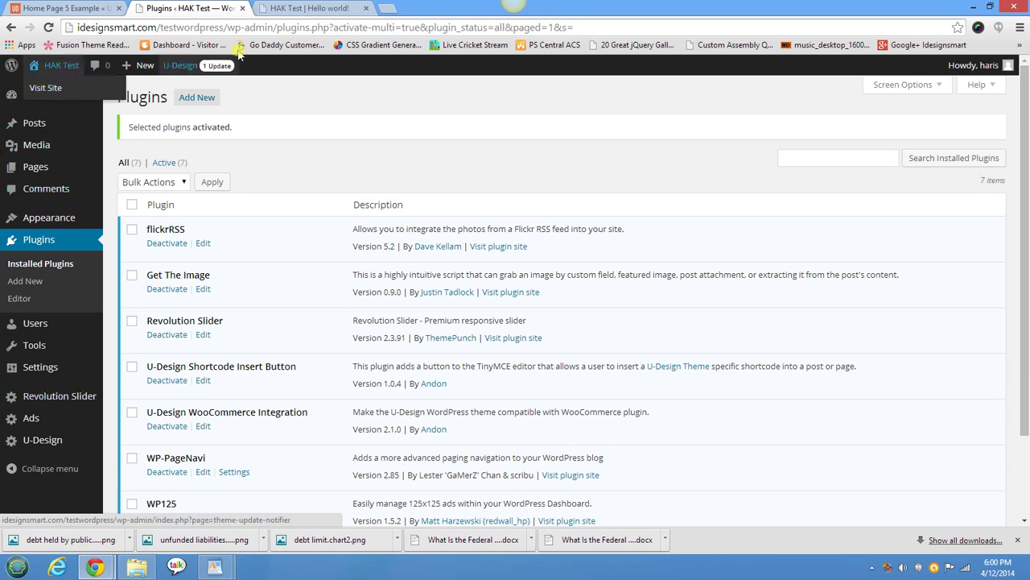
Step: Reload the test site's front page to check its appearance with the U-Design theme, and return to the plugins page
left_click(45, 87)
left_click(48, 29)
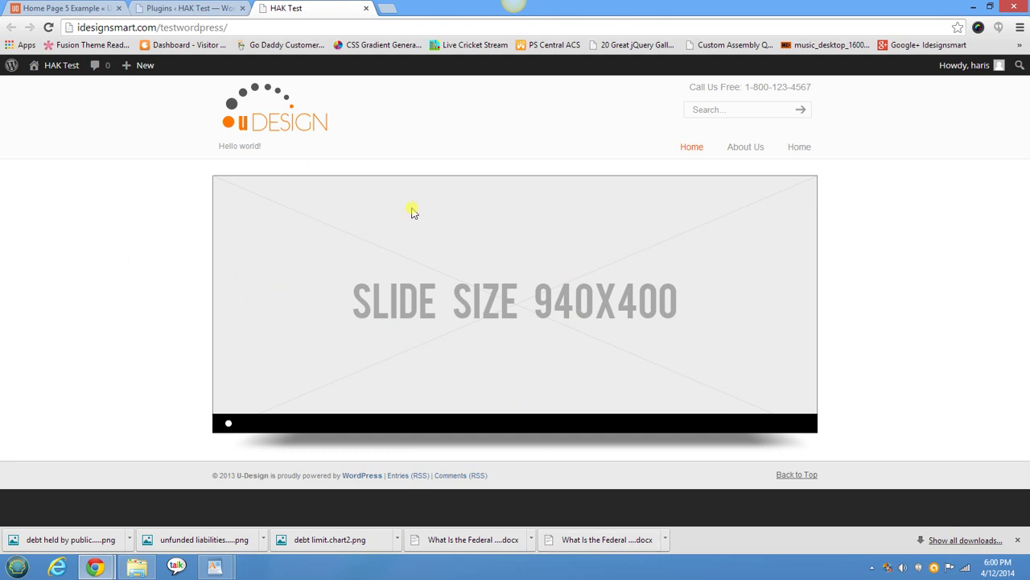
left_click(191, 8)
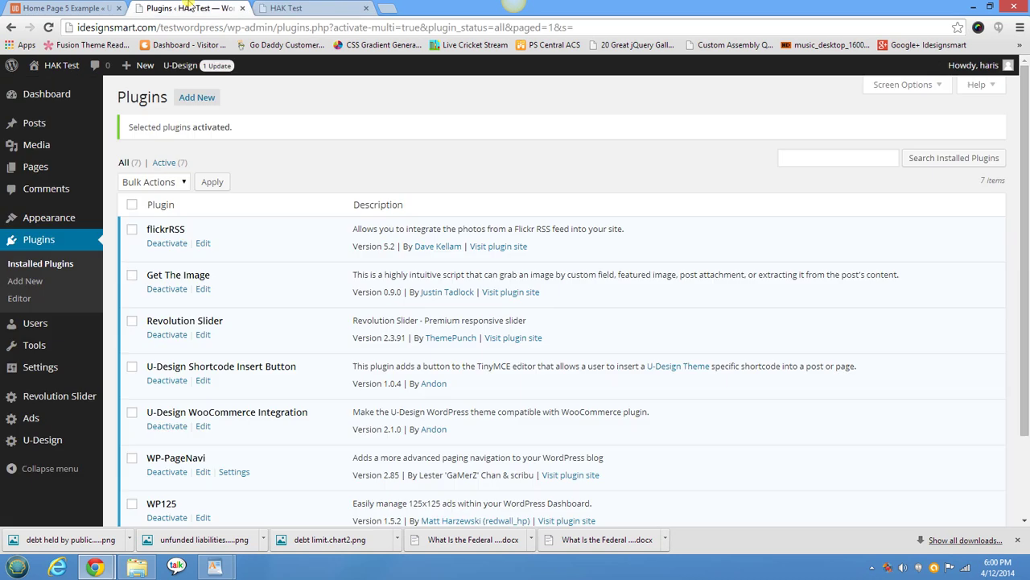
Step: Open Revolution Slider and delete the existing Home slider
left_click(49, 406)
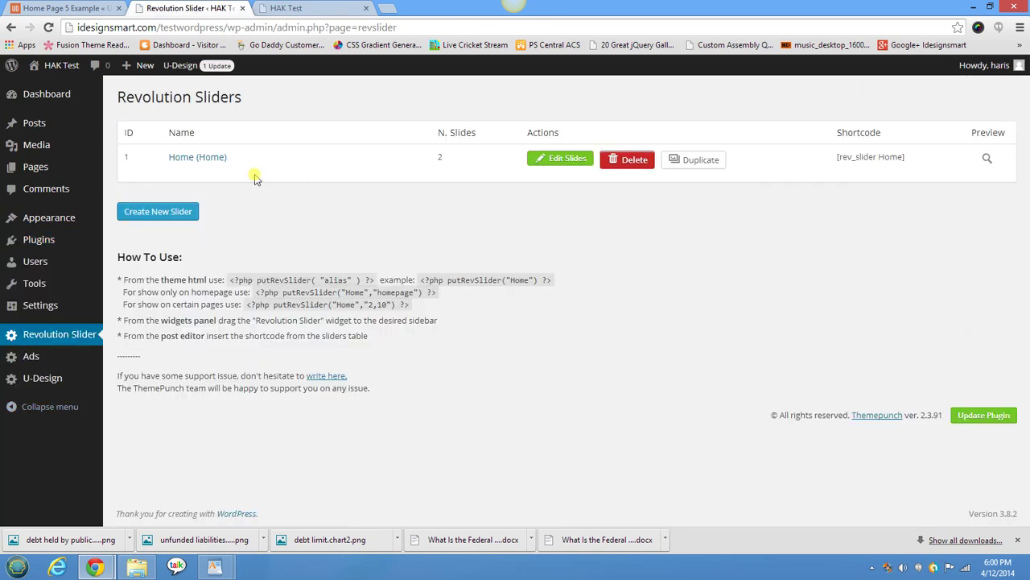
left_click(631, 158)
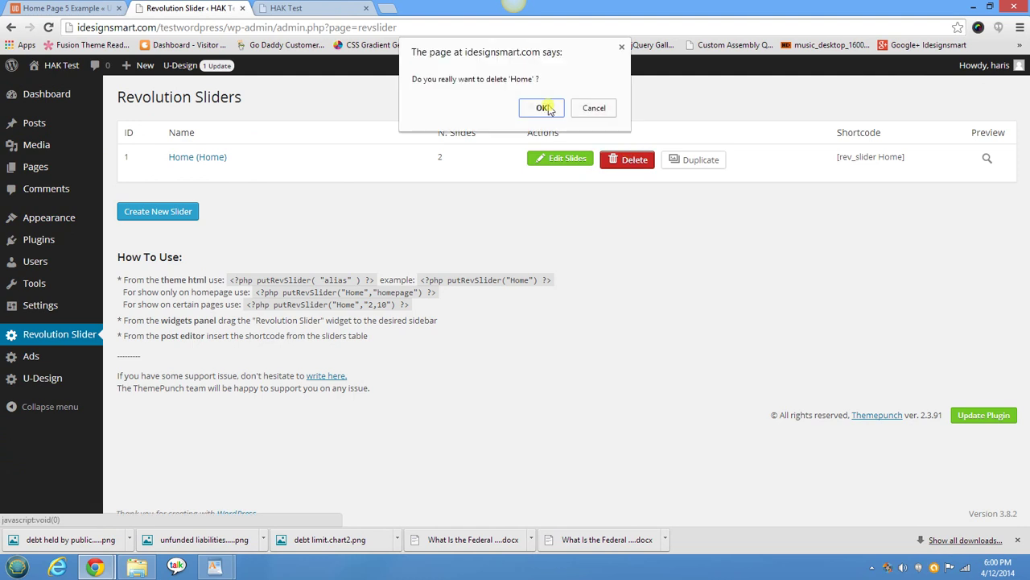
left_click(538, 108)
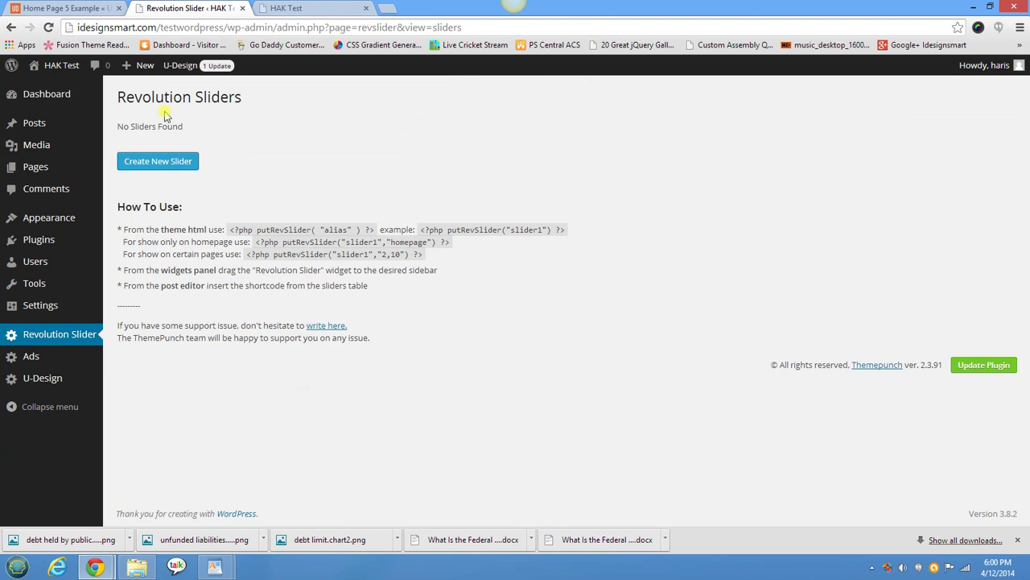
Step: Start a new slider, set its type to Full Width and its maximum height to 450
left_click(163, 161)
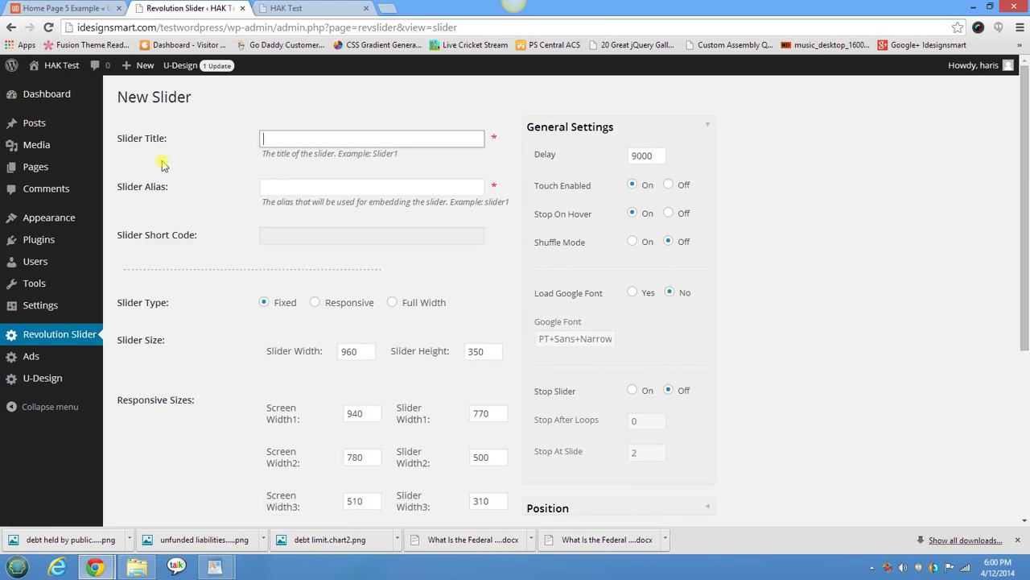
scroll(272, 284, "down", 2)
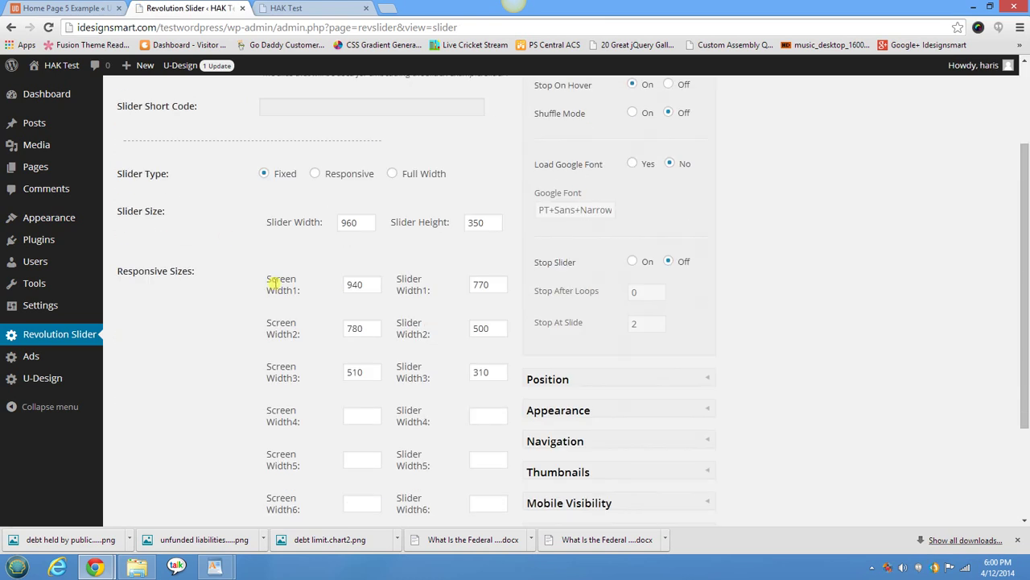
left_click(392, 173)
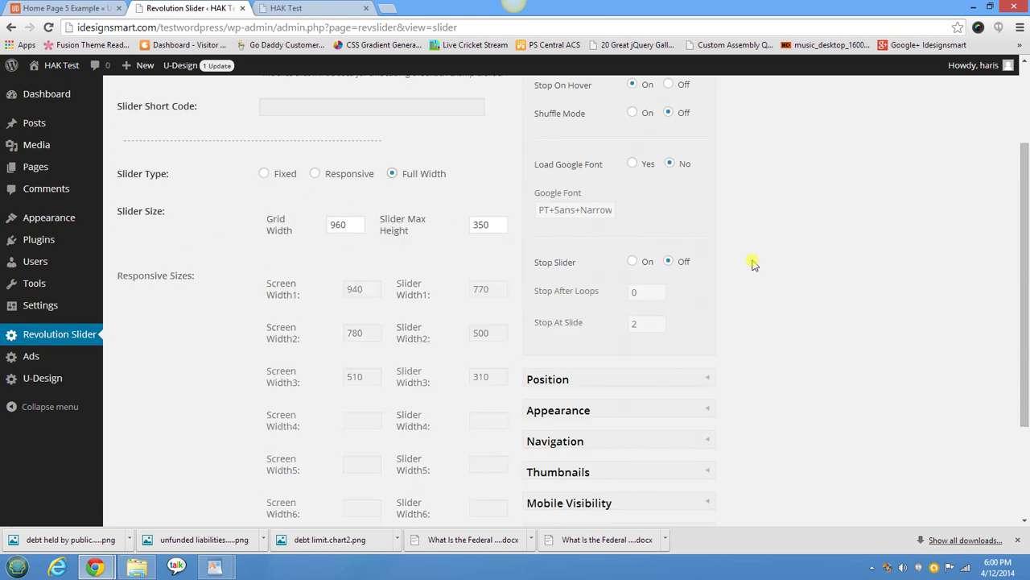
left_click(314, 173)
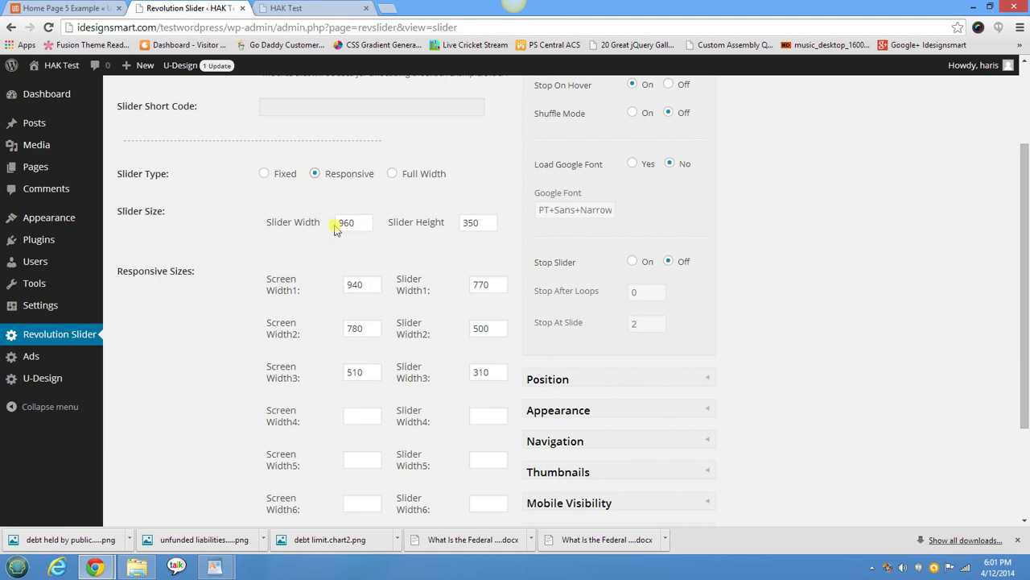
left_click(394, 174)
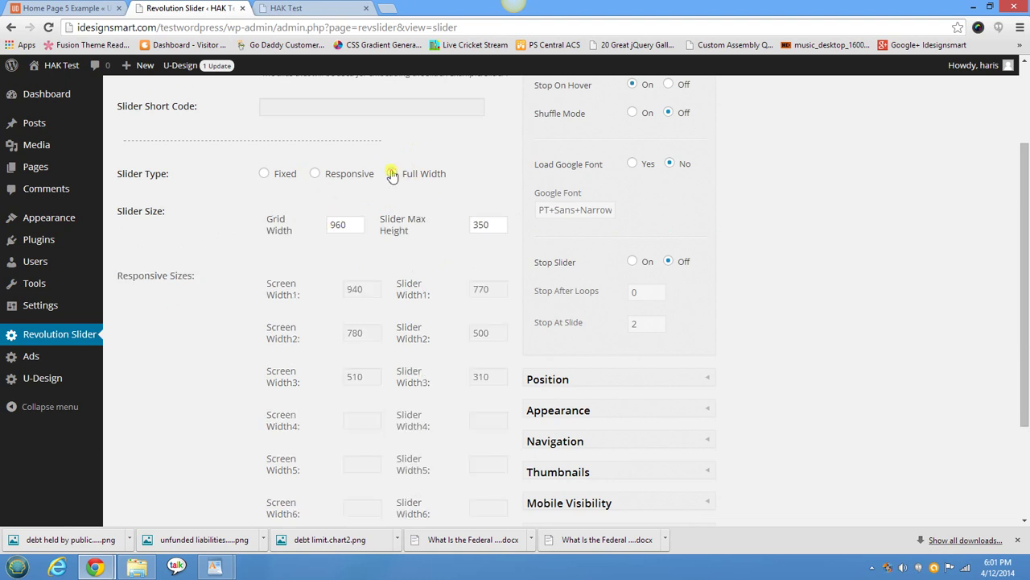
double_click(492, 225)
type("5")
Step: Set the new slider's delay to 7000 in the general settings
scroll(466, 238, "up", 1)
scroll(668, 288, "down", 1)
scroll(669, 288, "up", 2)
scroll(669, 288, "down", 1)
scroll(669, 288, "up", 1)
double_click(642, 155)
type("7000")
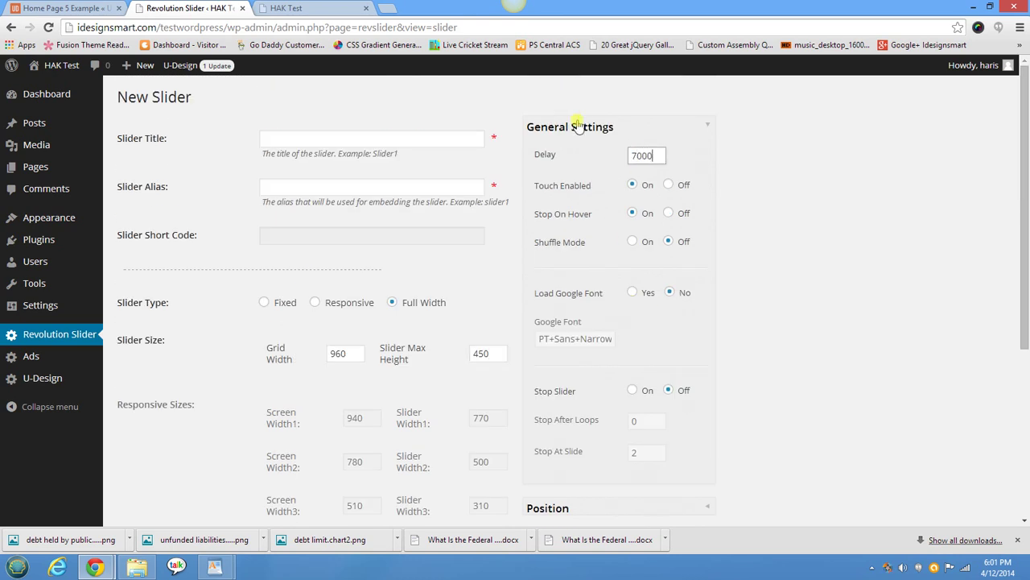
Step: Try to create the slider without a title or alias
scroll(582, 122, "down", 4)
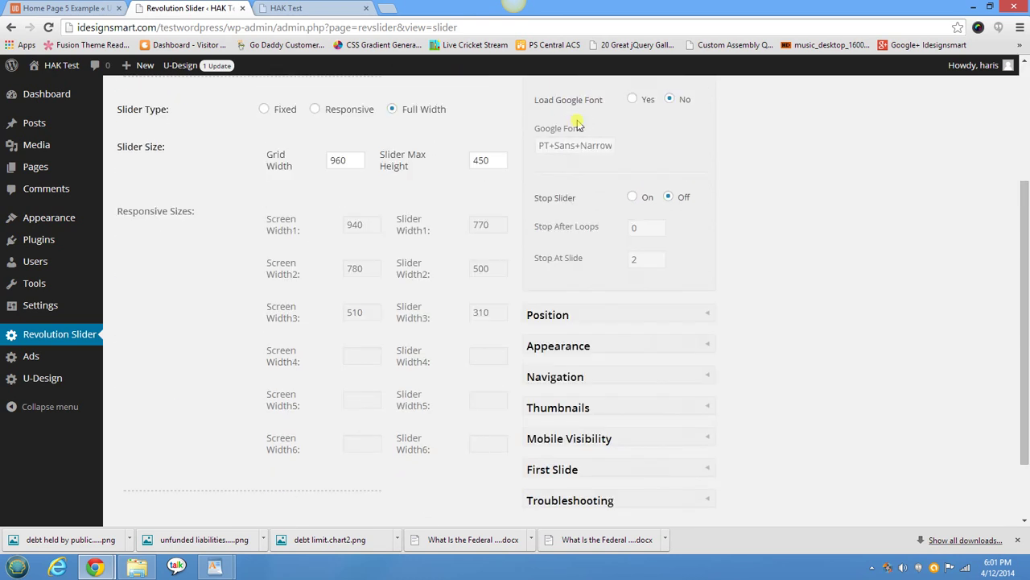
left_click(173, 455)
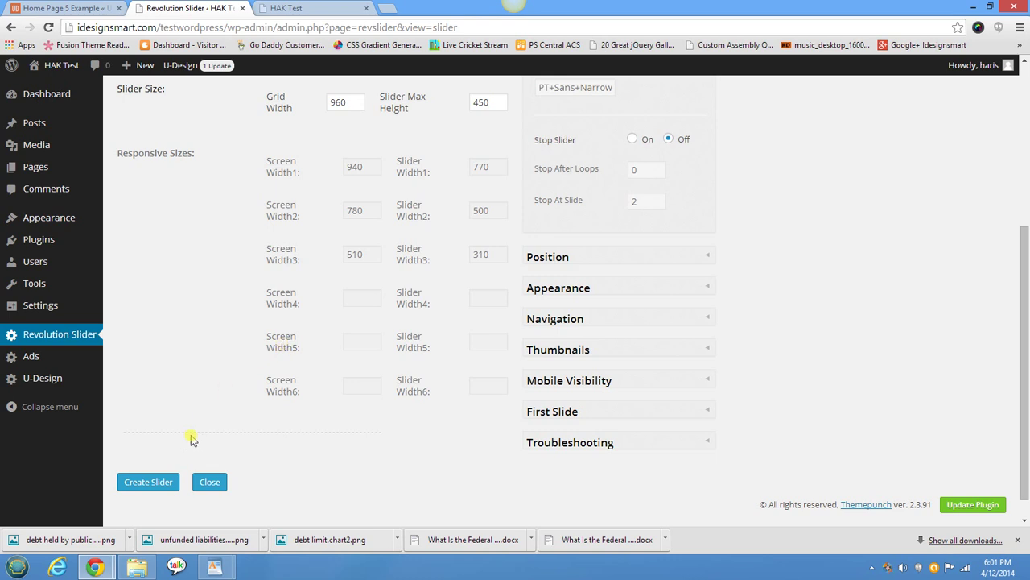
left_click(134, 483)
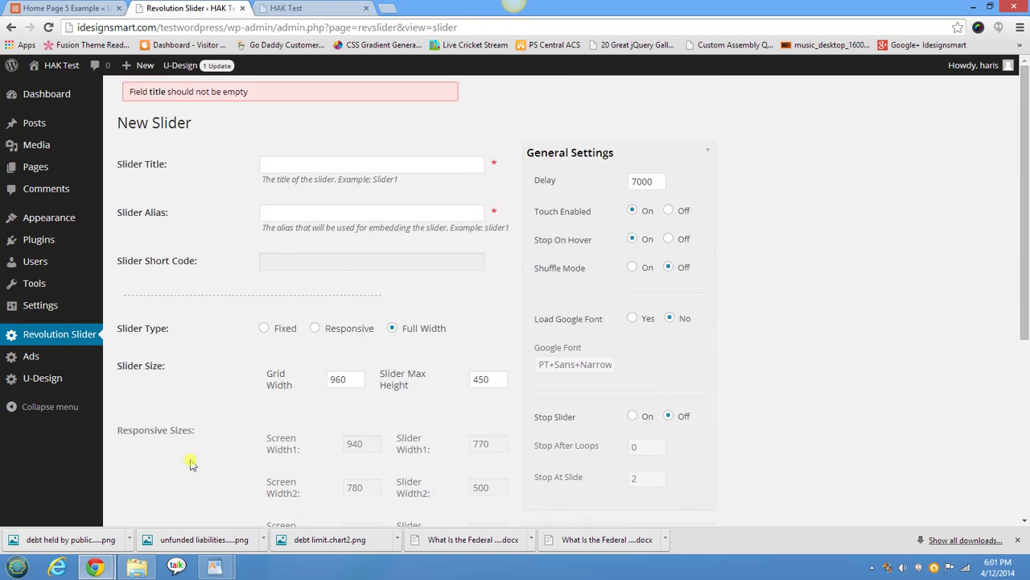
Step: Enter Home as both the slider's title and alias, and create the slider
left_click(339, 166)
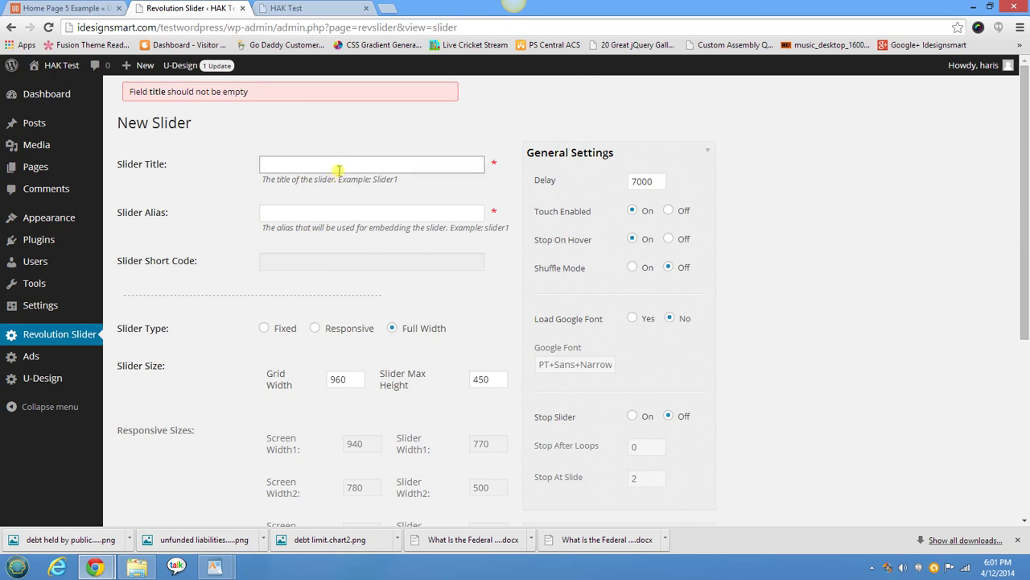
type("Home")
key("Tab")
type("Hom")
scroll(346, 209, "down", 3)
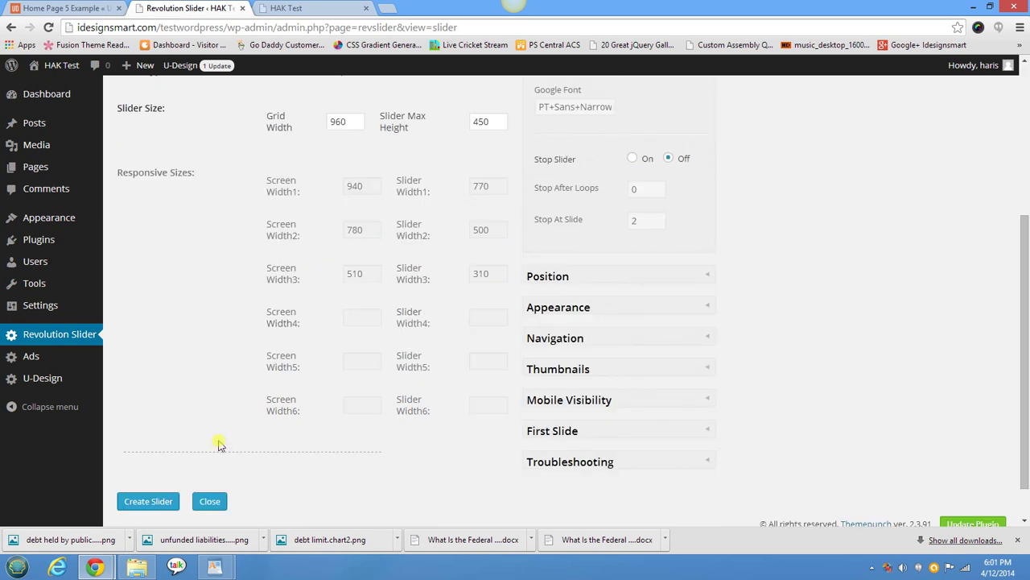
left_click(125, 500)
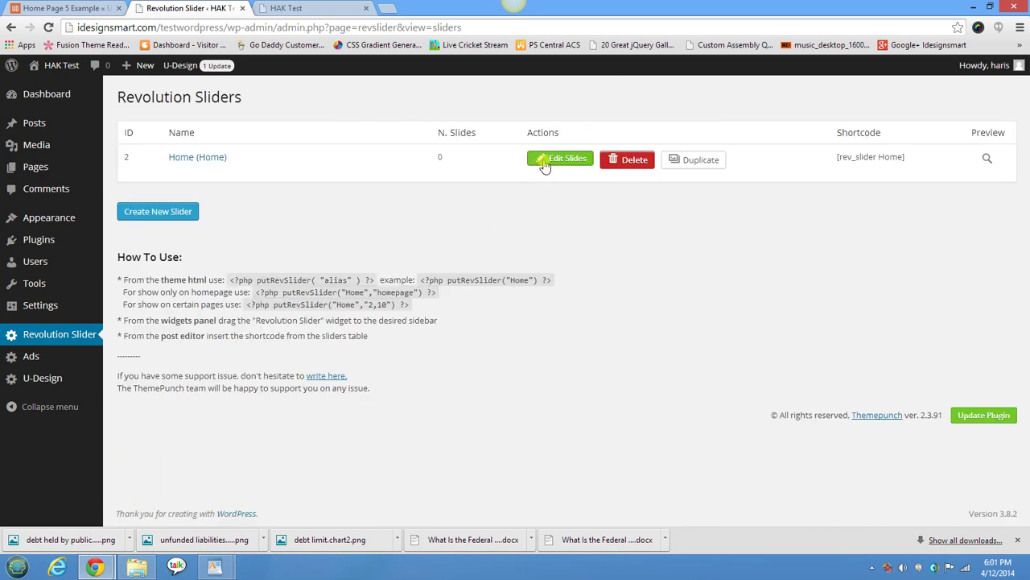
Step: Open the Home slider's slides and add two slides using the media library images Slide_1.png and slide_2.png
left_click(540, 165)
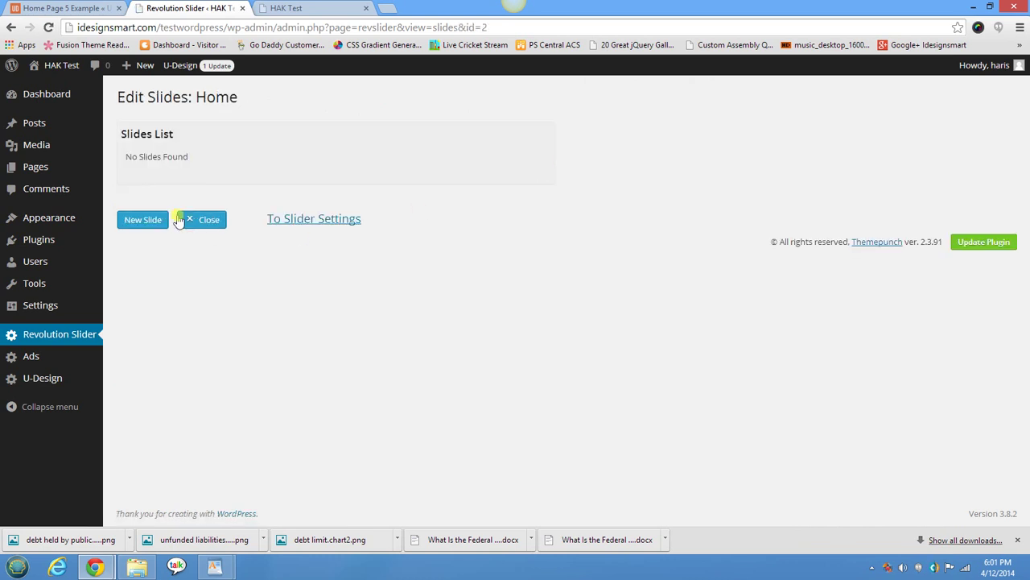
left_click(140, 225)
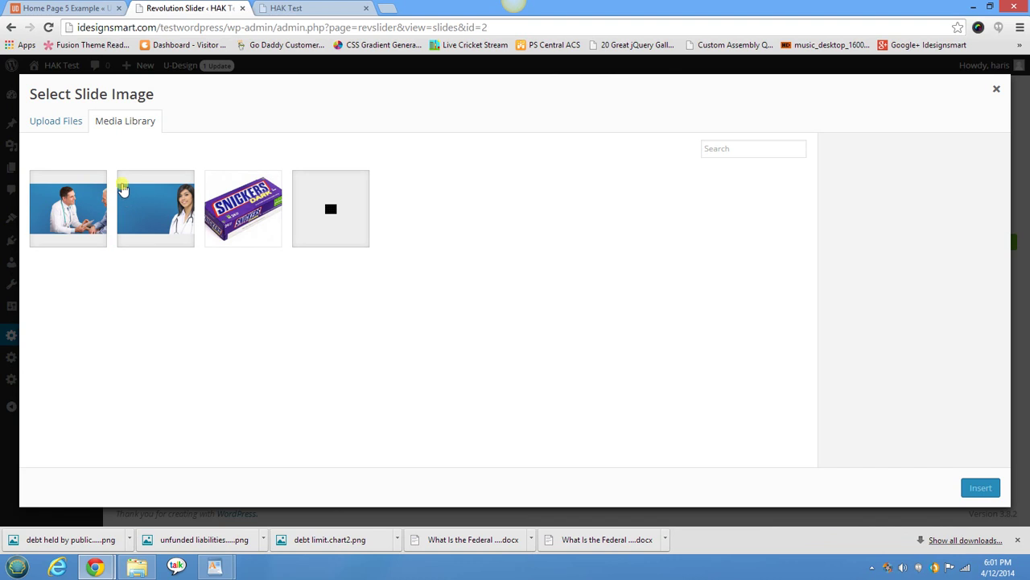
left_click(133, 211)
left_click(983, 489)
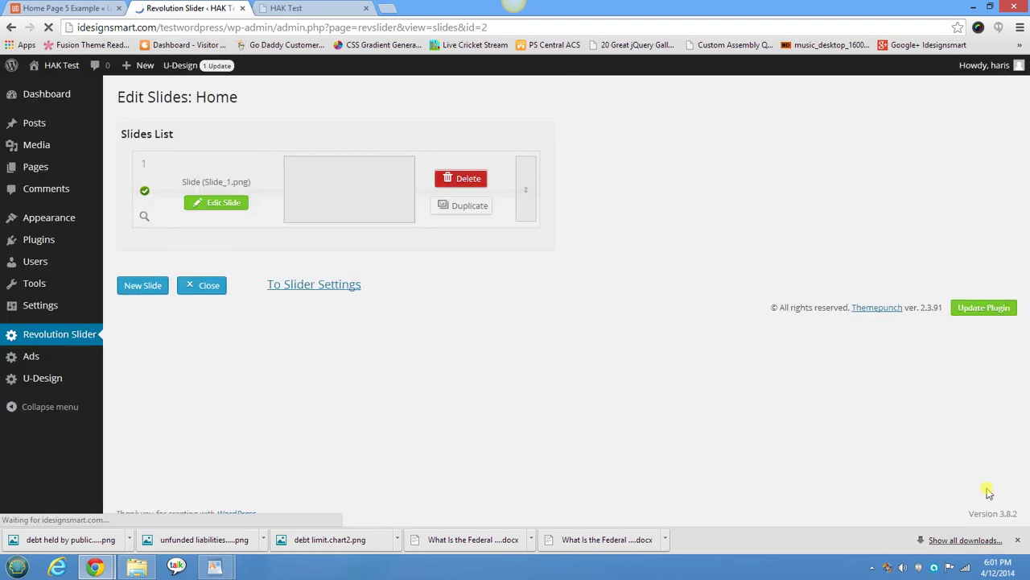
left_click(134, 285)
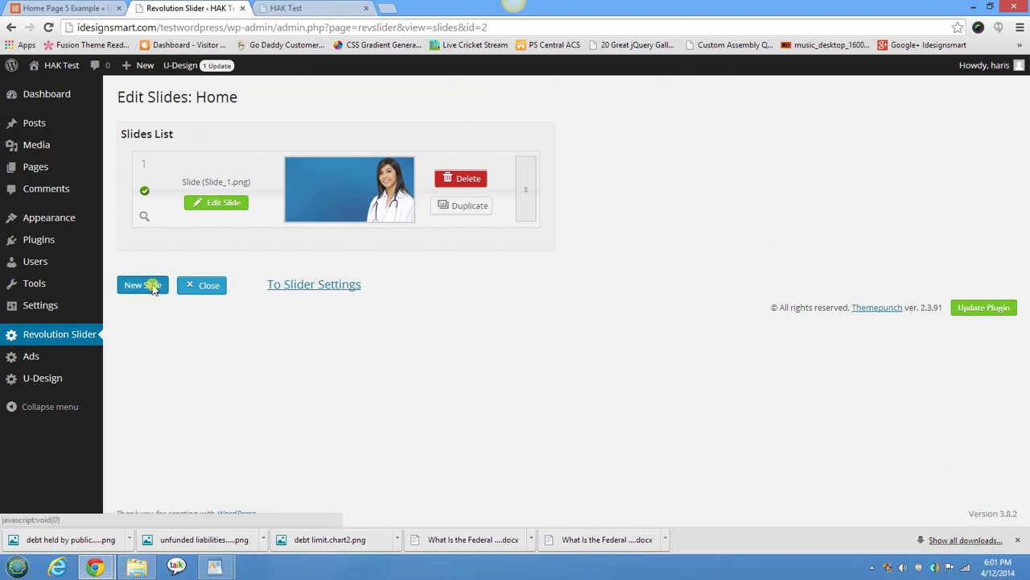
left_click(58, 216)
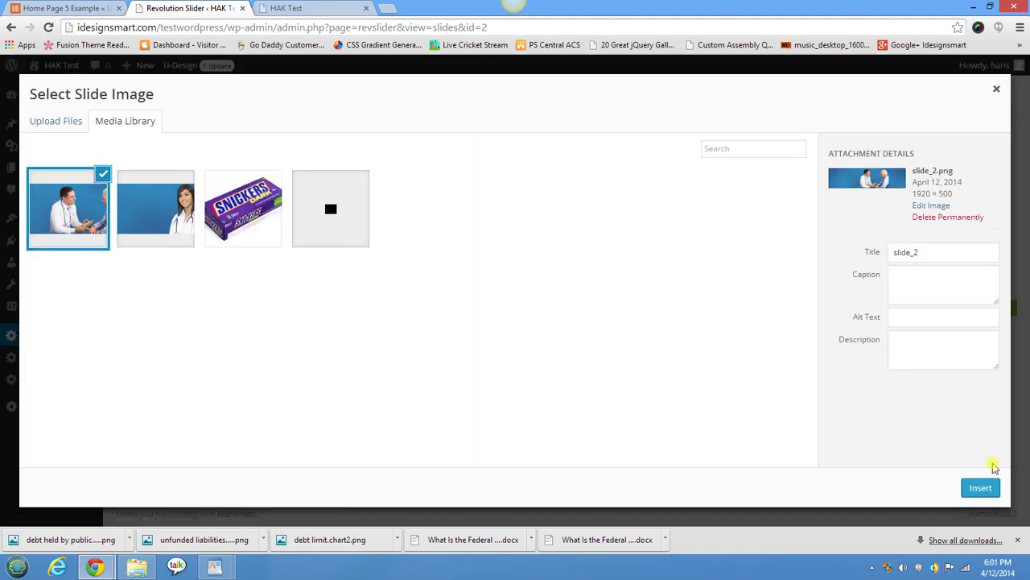
left_click(982, 488)
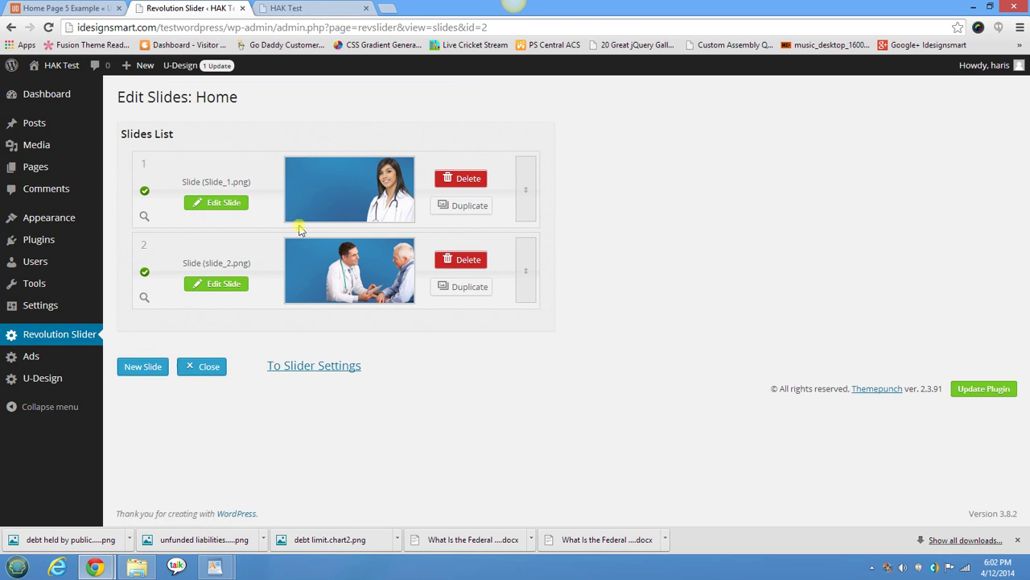
Step: Open the Slide_1.png slide for editing and add a text layer to it
left_click(219, 203)
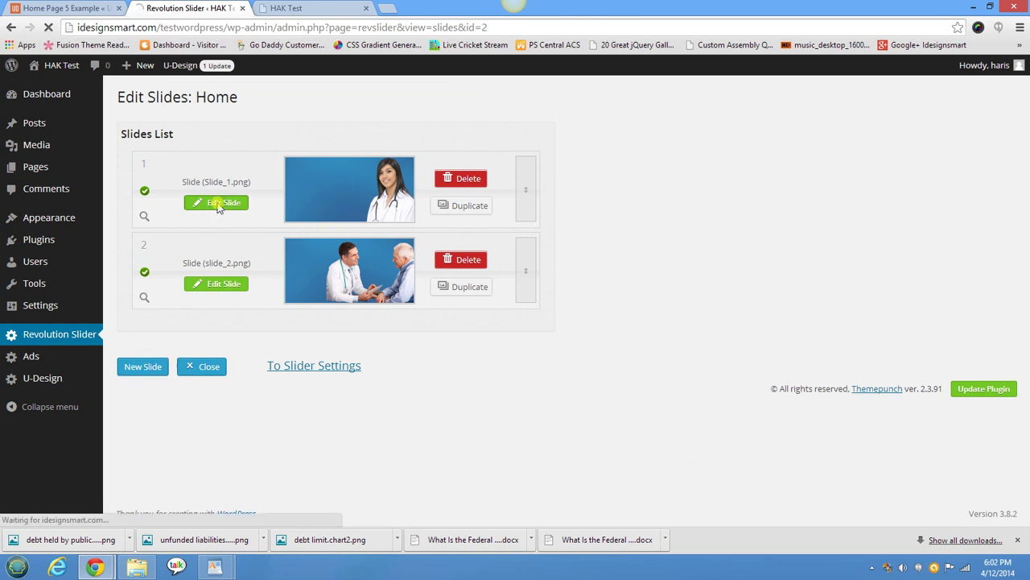
scroll(276, 302, "down", 4)
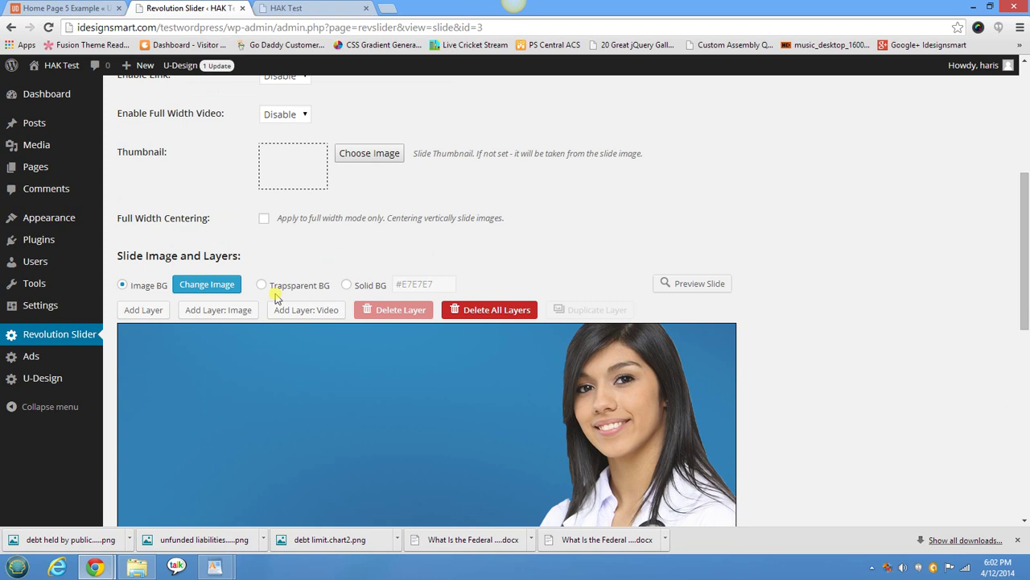
scroll(276, 298, "down", 2)
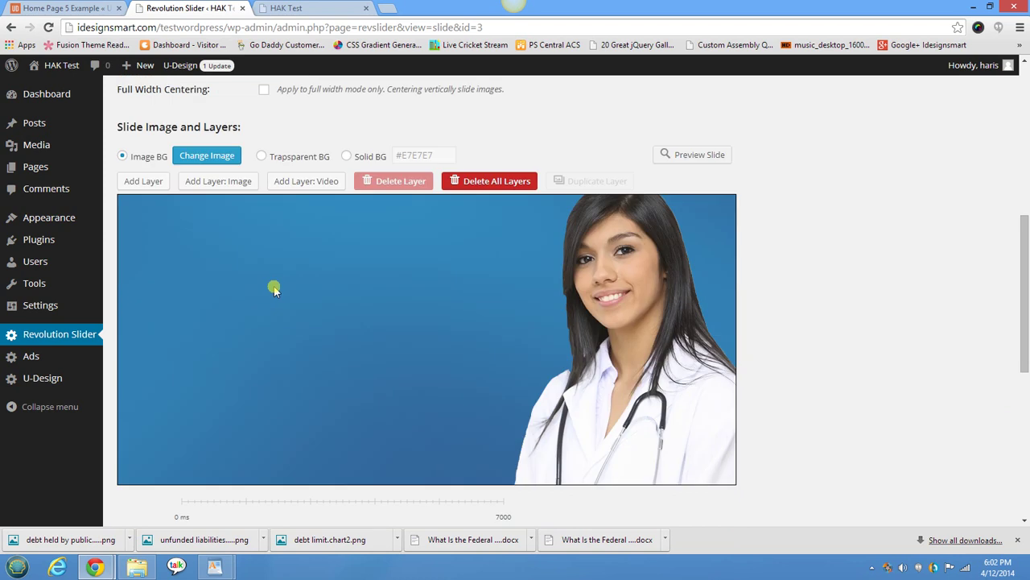
left_click(146, 182)
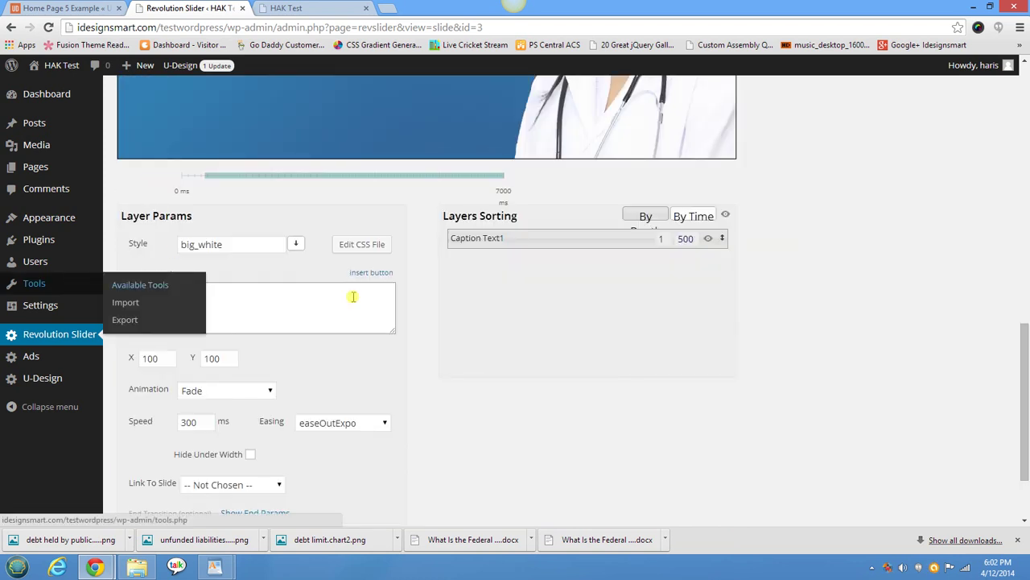
Step: Move the caption text layer on the slide to X 163, Y 96 and look through its animation options
scroll(353, 297, "up", 2)
left_click_drag(278, 139, 322, 138)
scroll(368, 373, "down", 3)
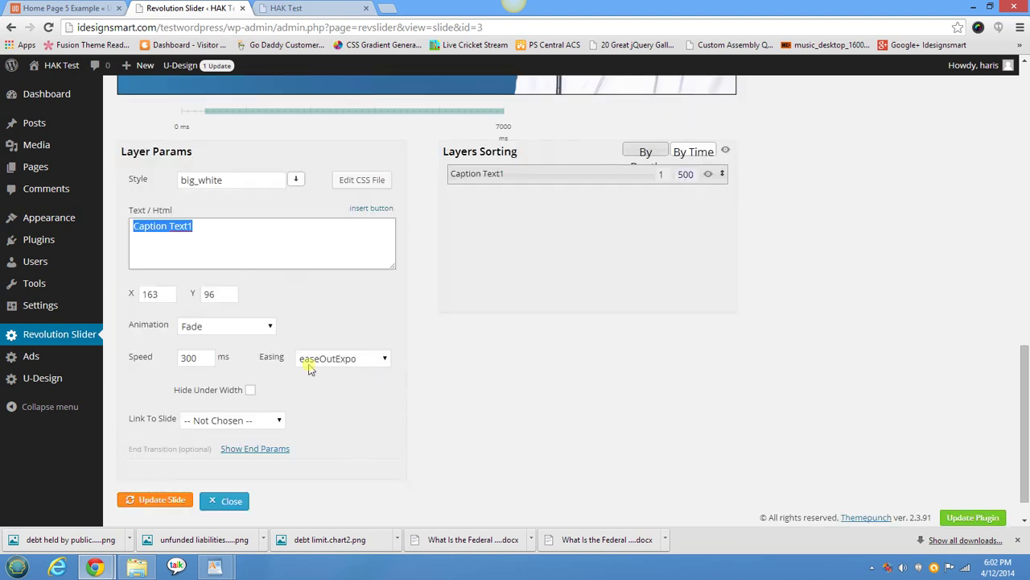
left_click(269, 330)
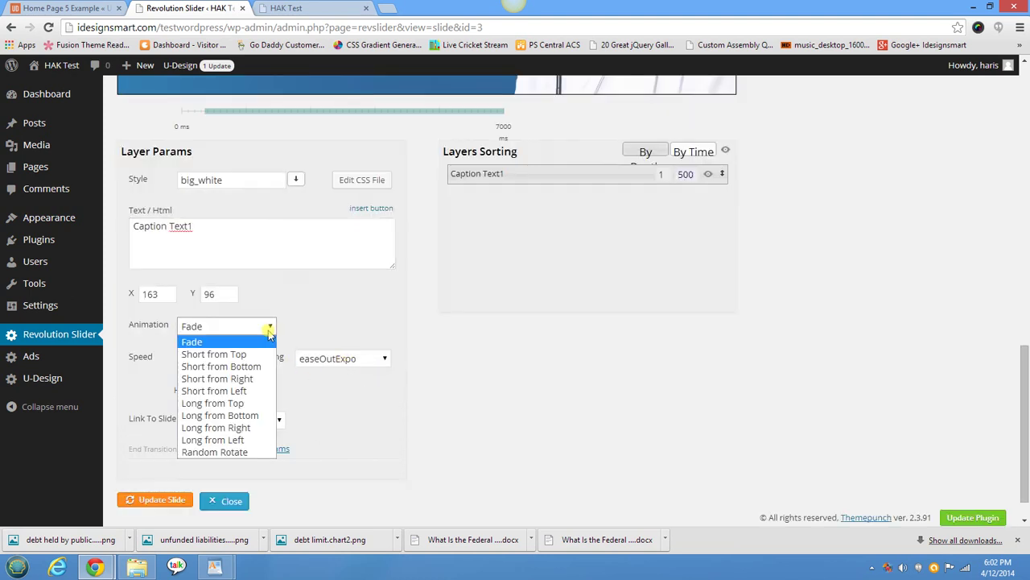
left_click(268, 331)
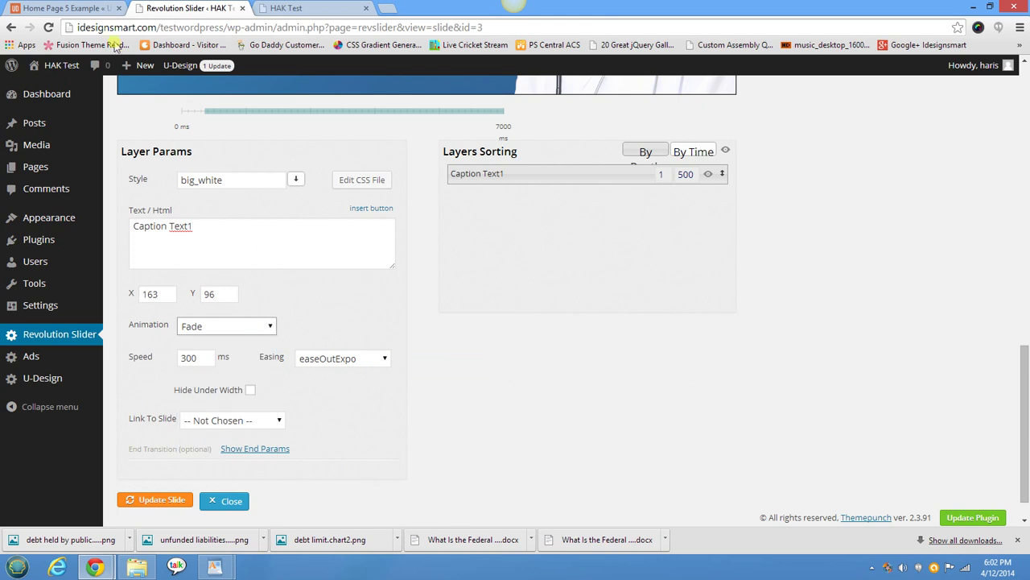
Step: Compare the slider on the demo home page with the test site's home page
left_click(66, 8)
scroll(265, 248, "up", 4)
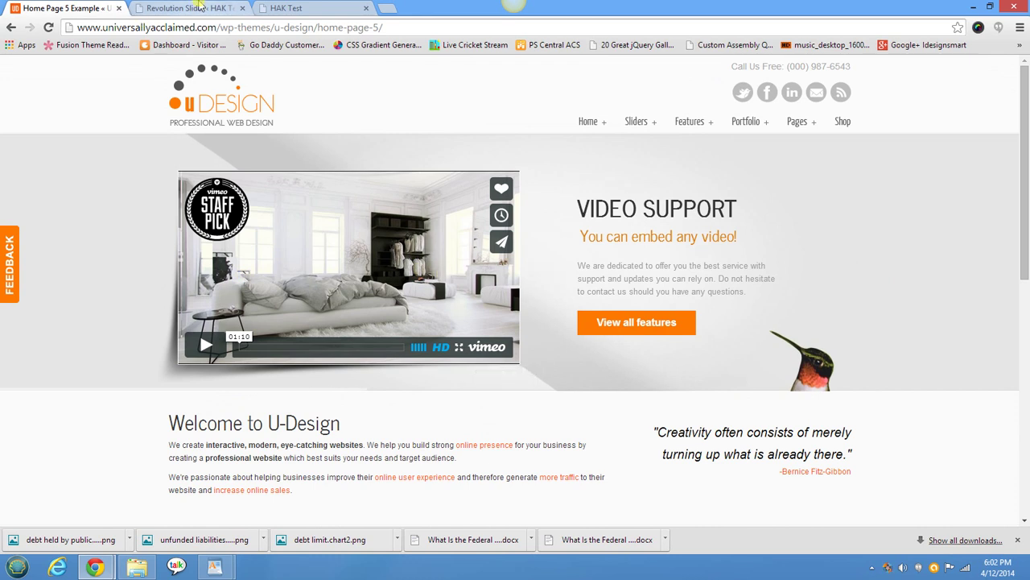
left_click(277, 8)
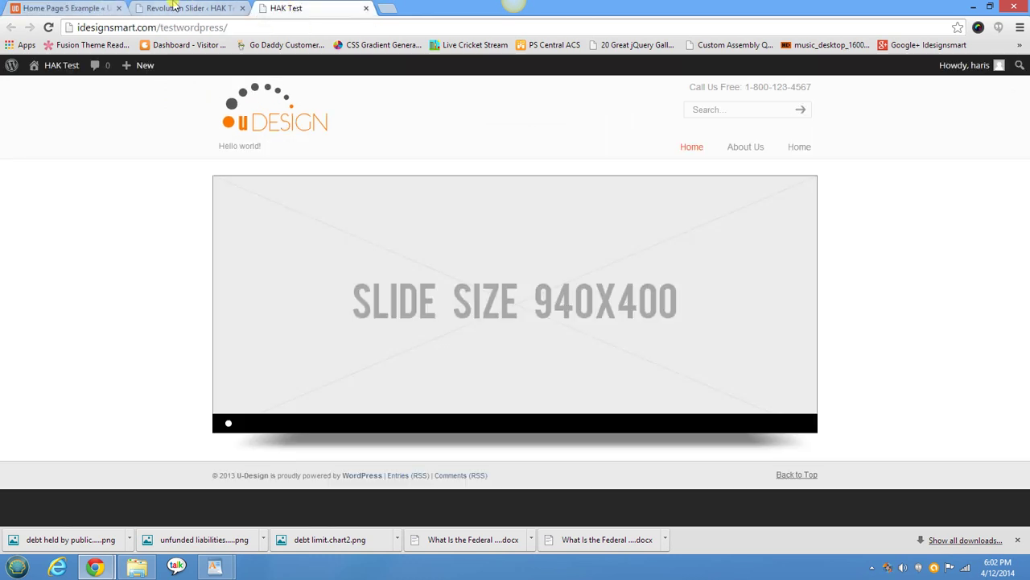
left_click(174, 8)
Step: Close the slide without updating it and return to the list of Revolution Sliders
left_click_drag(193, 229, 28, 231)
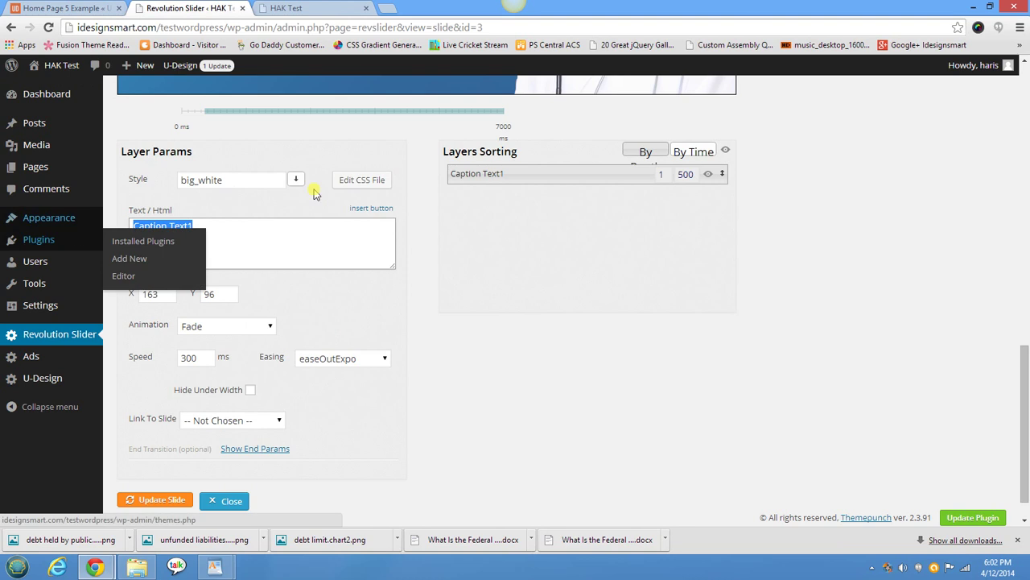
scroll(378, 280, "up", 5)
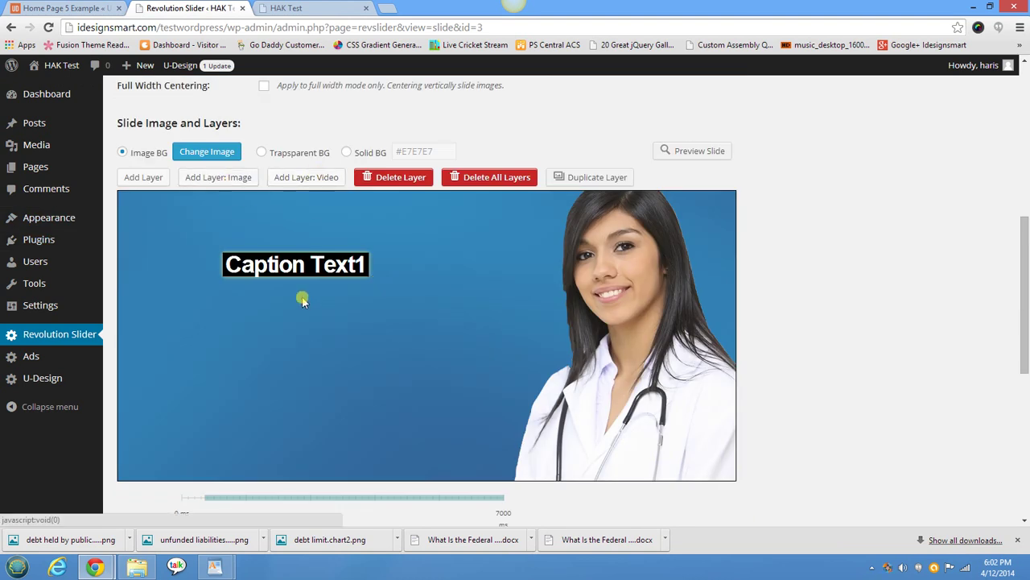
scroll(303, 298, "down", 4)
scroll(304, 299, "down", 2)
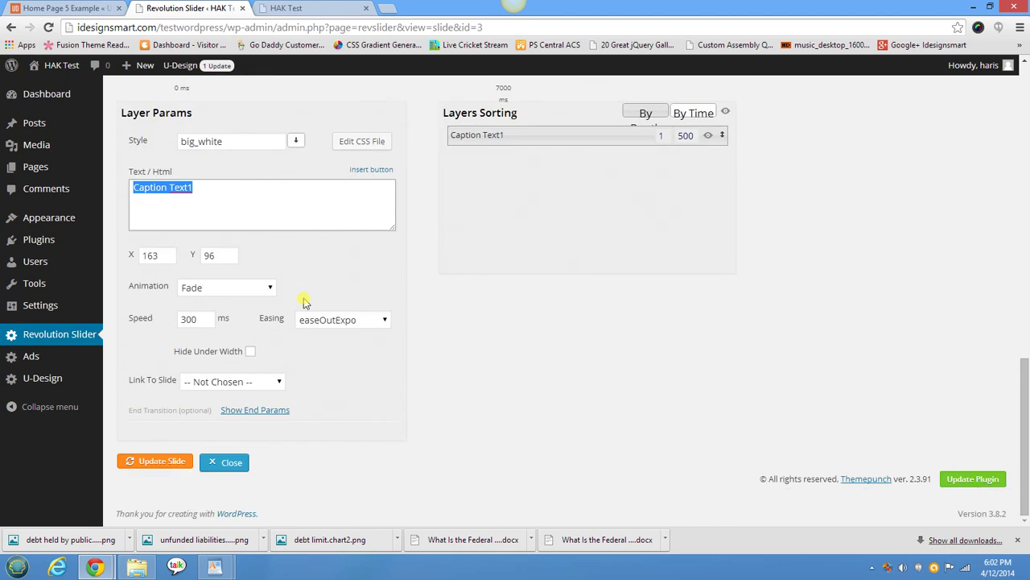
left_click(234, 459)
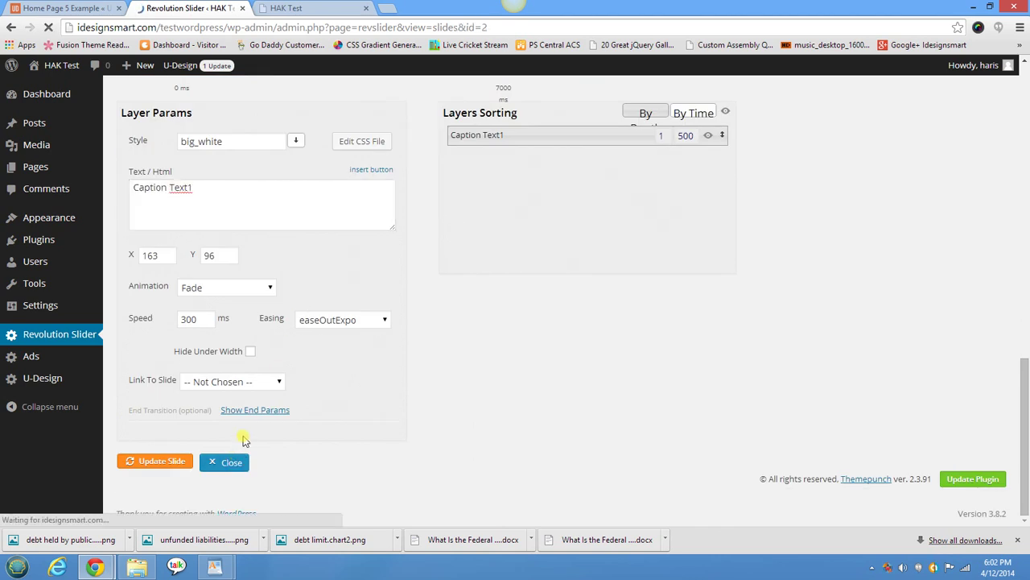
left_click(150, 370)
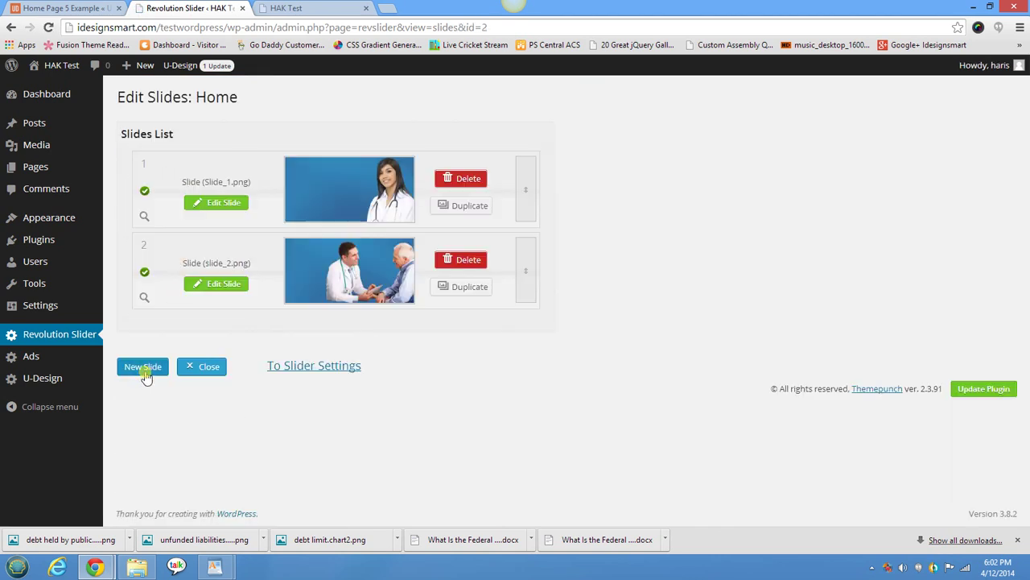
left_click(213, 370)
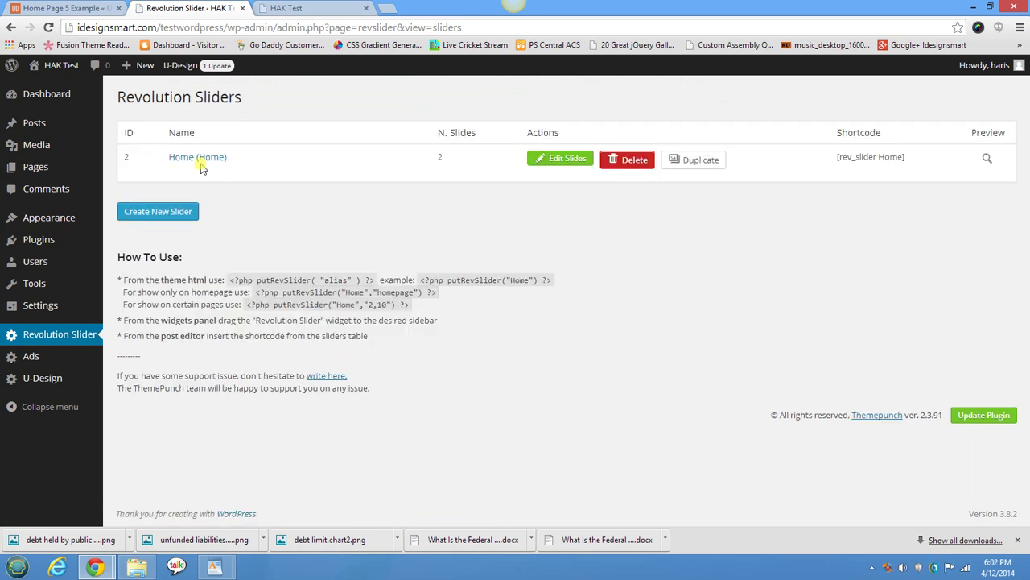
Step: Reload the test site's home page to check which slider it uses
left_click(315, 9)
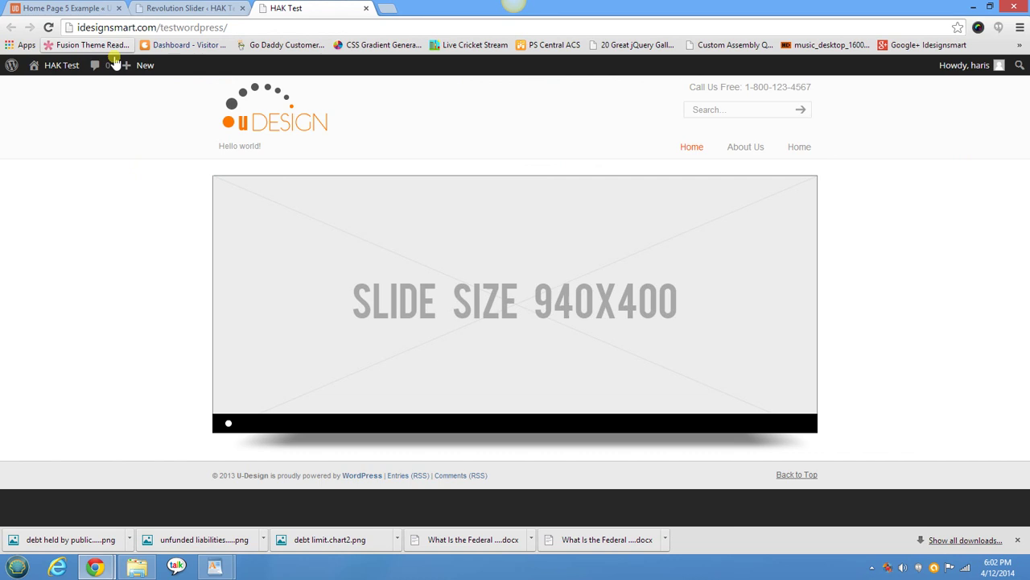
left_click(49, 27)
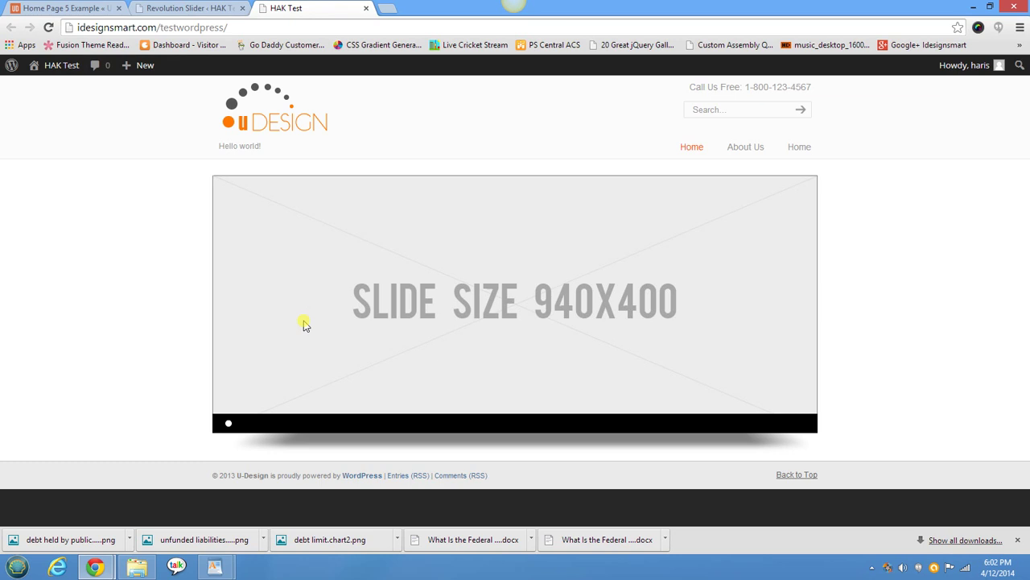
left_click(172, 8)
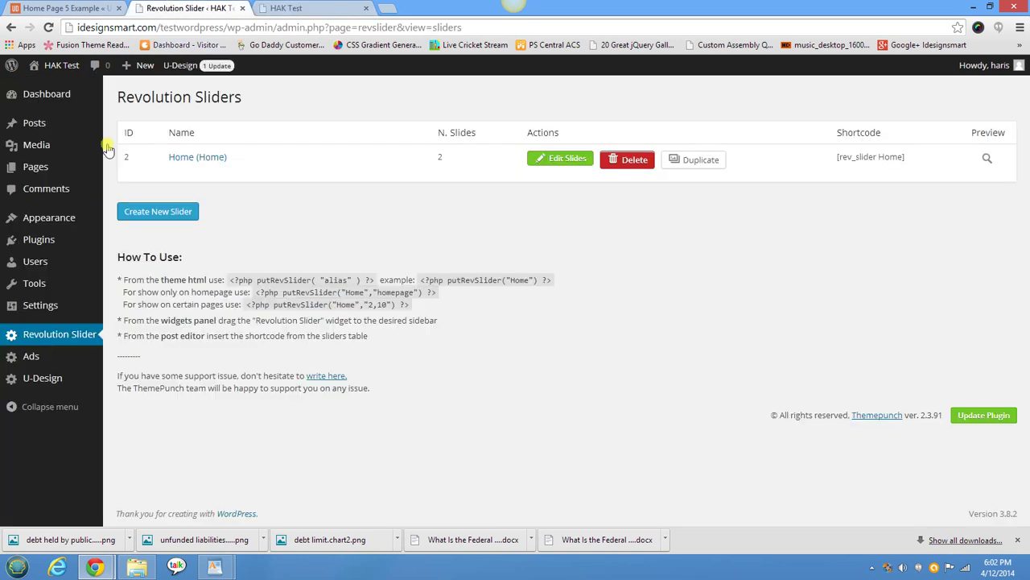
Step: Set the current front page slider to Revolution Slider in the U-Design theme options, and save and activate it
left_click(43, 382)
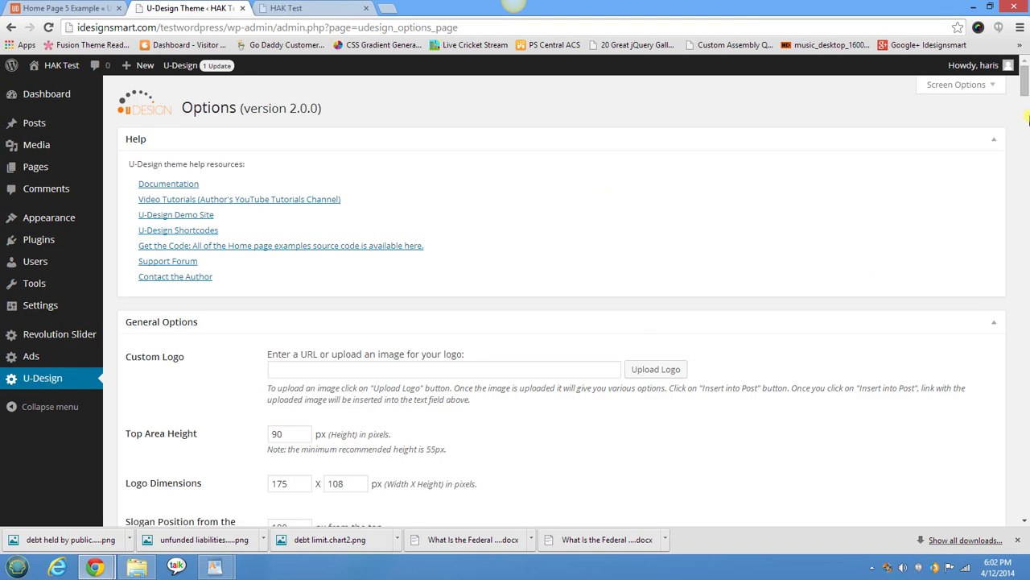
left_click_drag(1025, 94, 1026, 232)
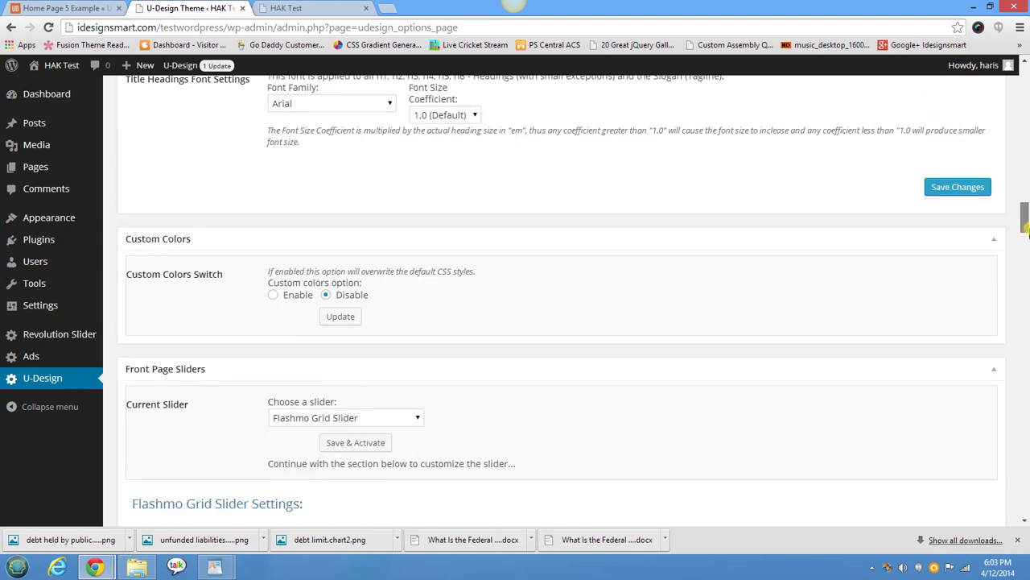
left_click(417, 421)
scroll(417, 425, "down", 1)
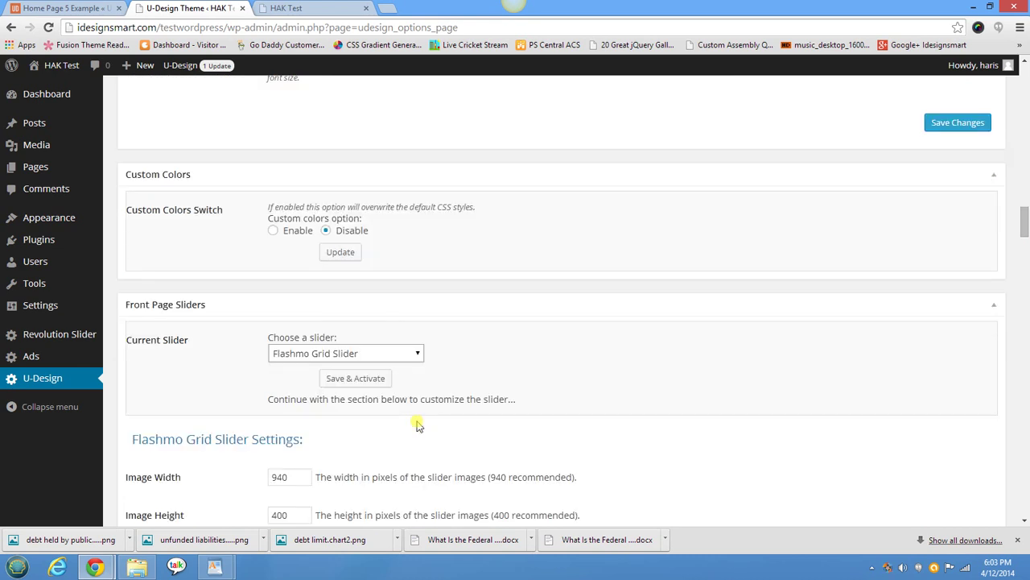
left_click(417, 357)
left_click(395, 441)
left_click(379, 380)
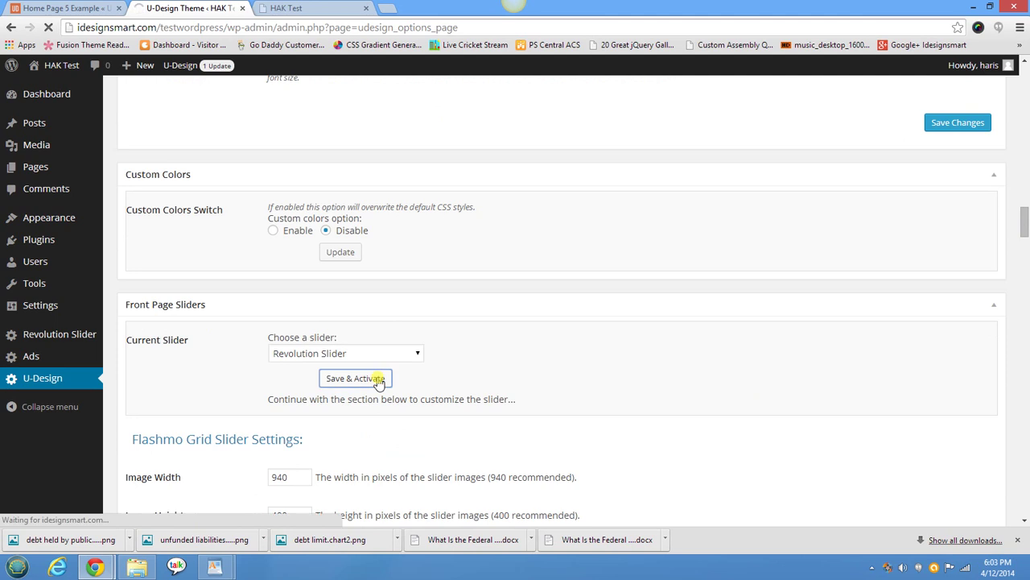
Step: Choose Home as the front page's Revolution Slider and save the theme options
scroll(380, 383, "down", 10)
scroll(381, 385, "down", 12)
scroll(382, 385, "down", 5)
scroll(381, 385, "down", 9)
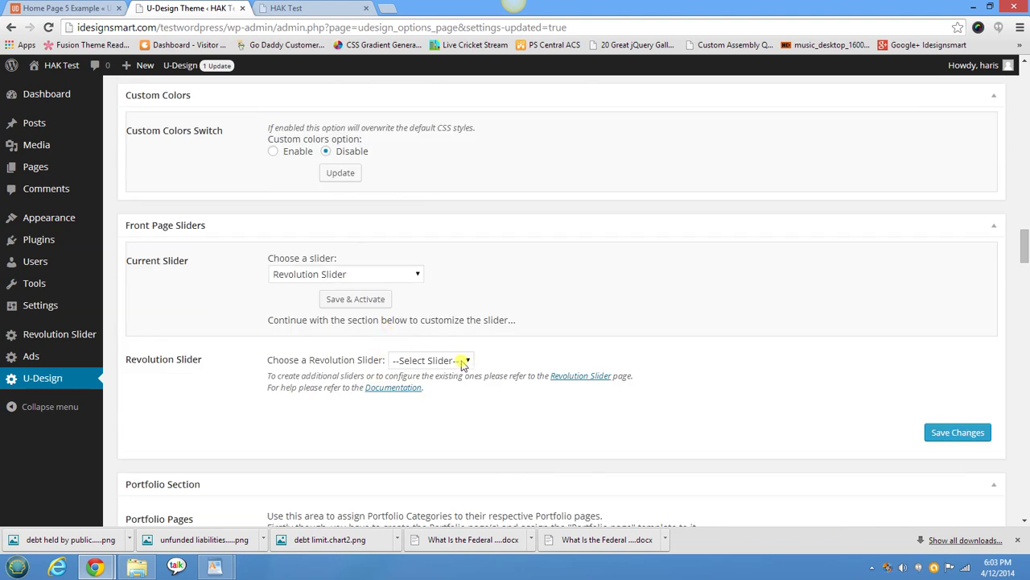
left_click(466, 362)
left_click(455, 387)
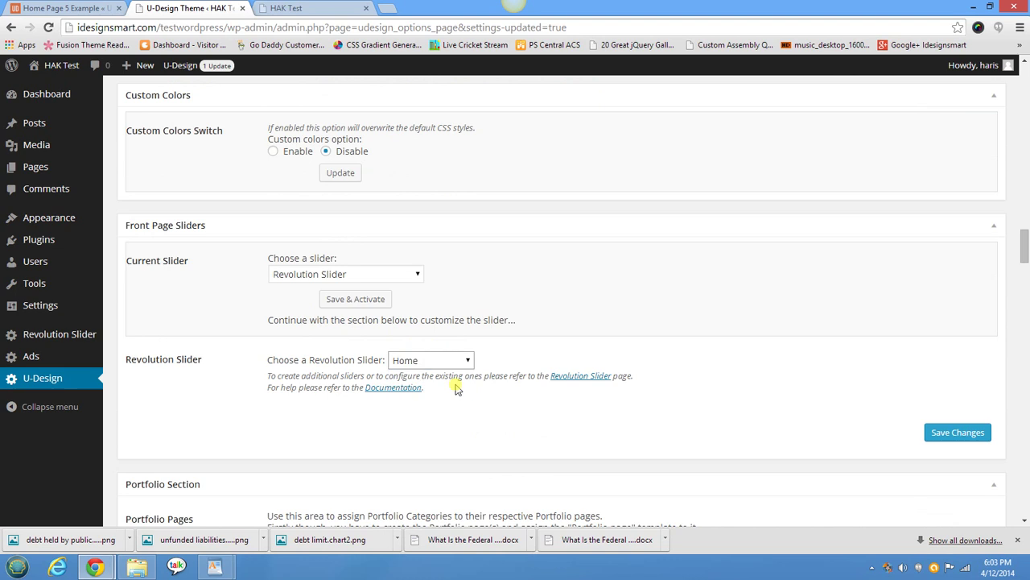
left_click(955, 431)
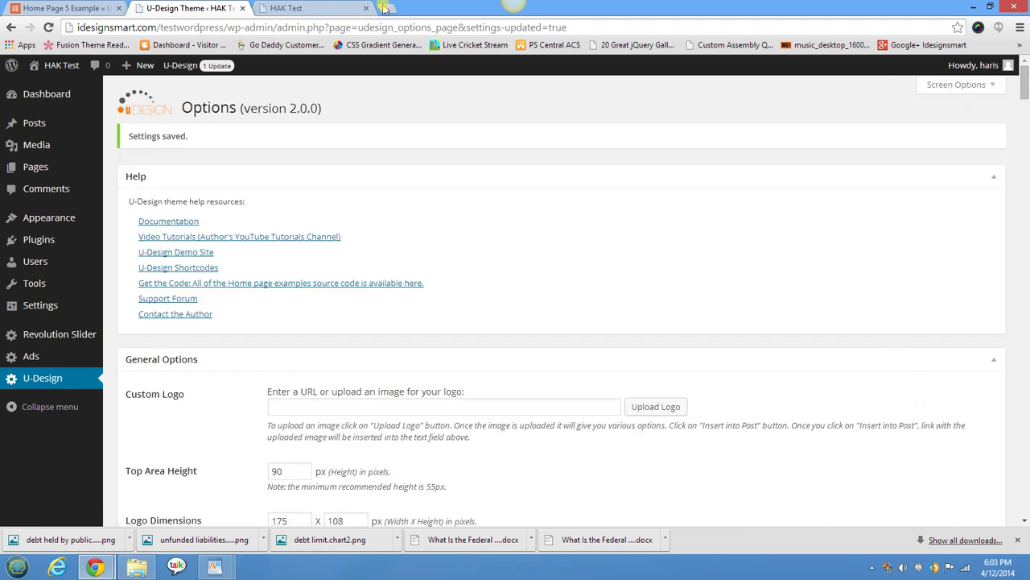
Step: Reload the test site's home page and examine the Home slider and its navigation controls
left_click(318, 8)
left_click(49, 29)
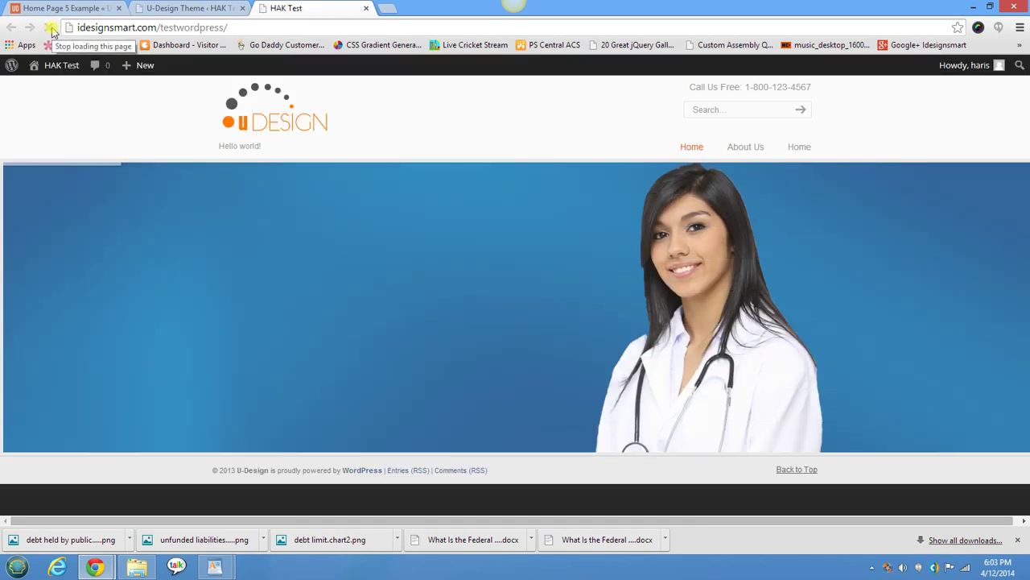
left_click(50, 29)
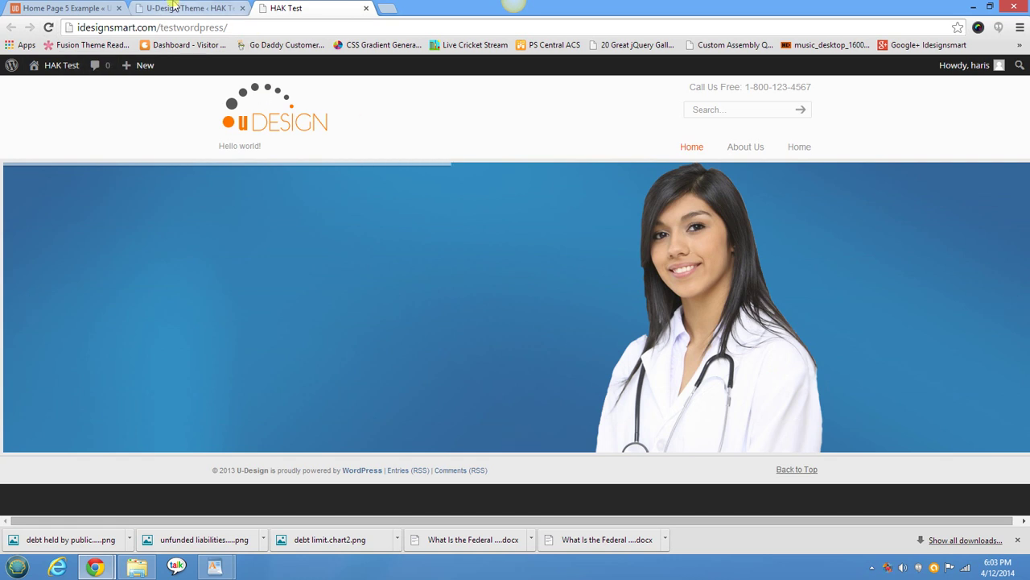
left_click(172, 7)
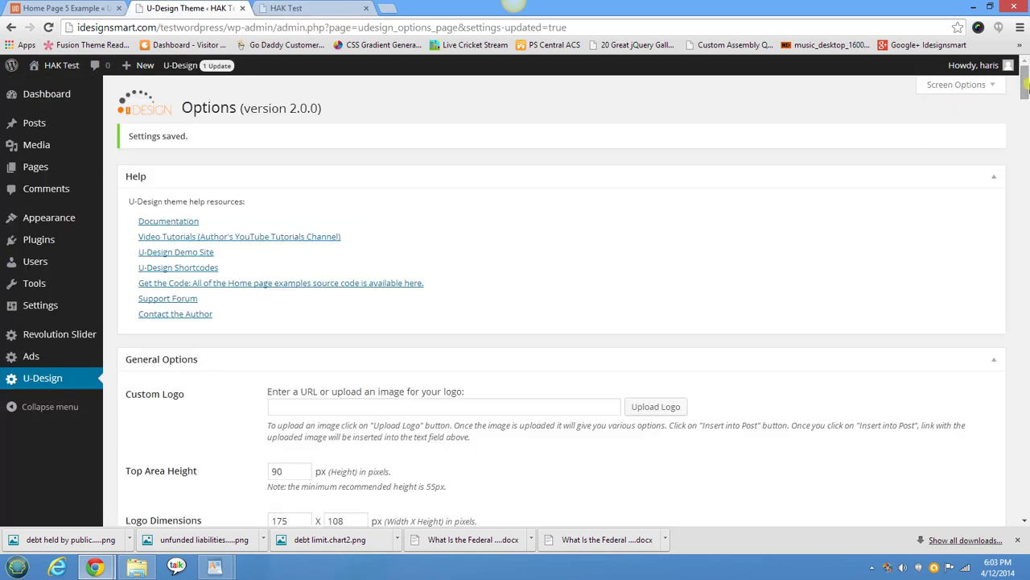
left_click(308, 8)
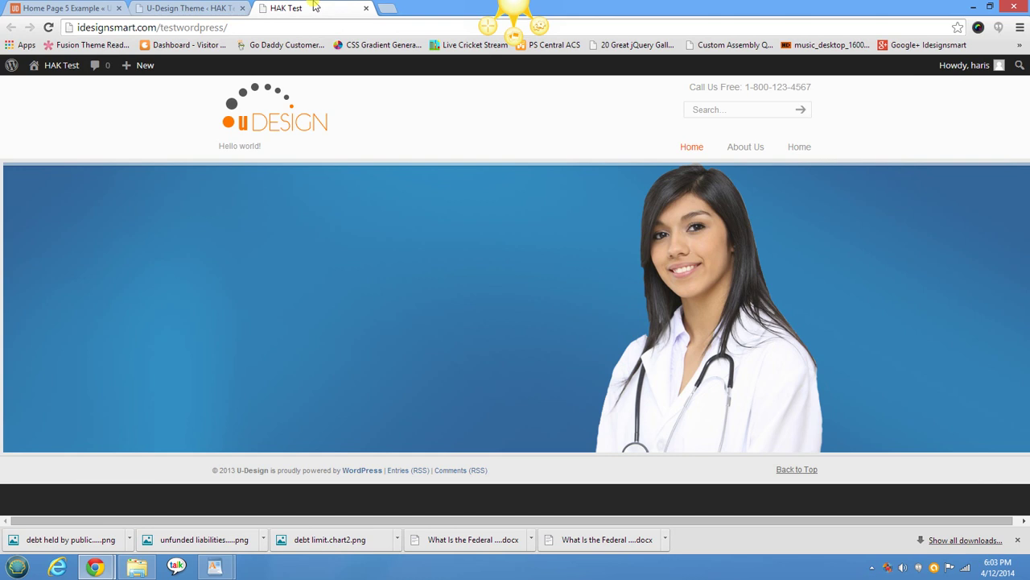
mouse_move(879, 398)
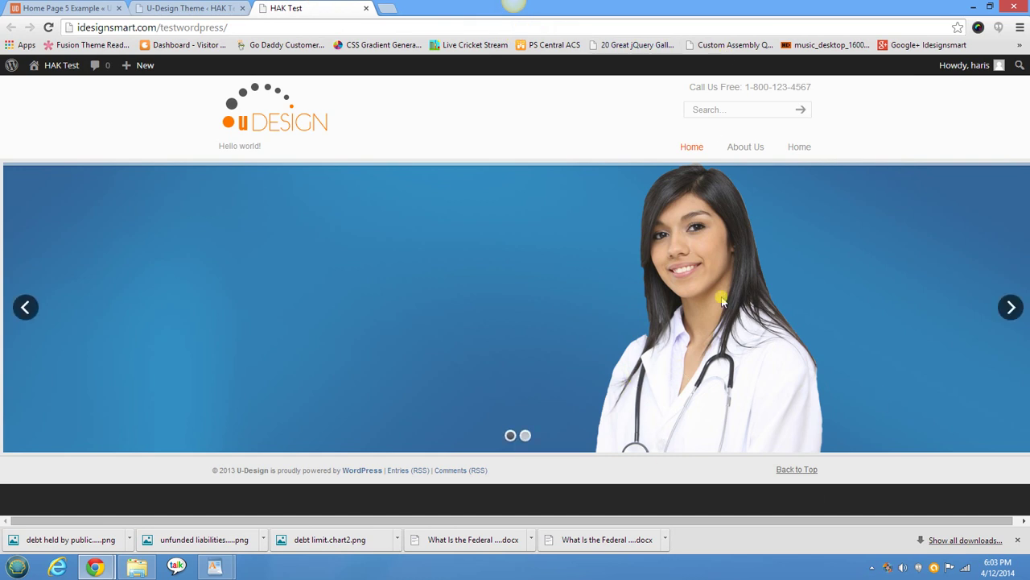
Step: Check how the home page adapts to a smaller, resized browser window, and maximize the window again
double_click(846, 8)
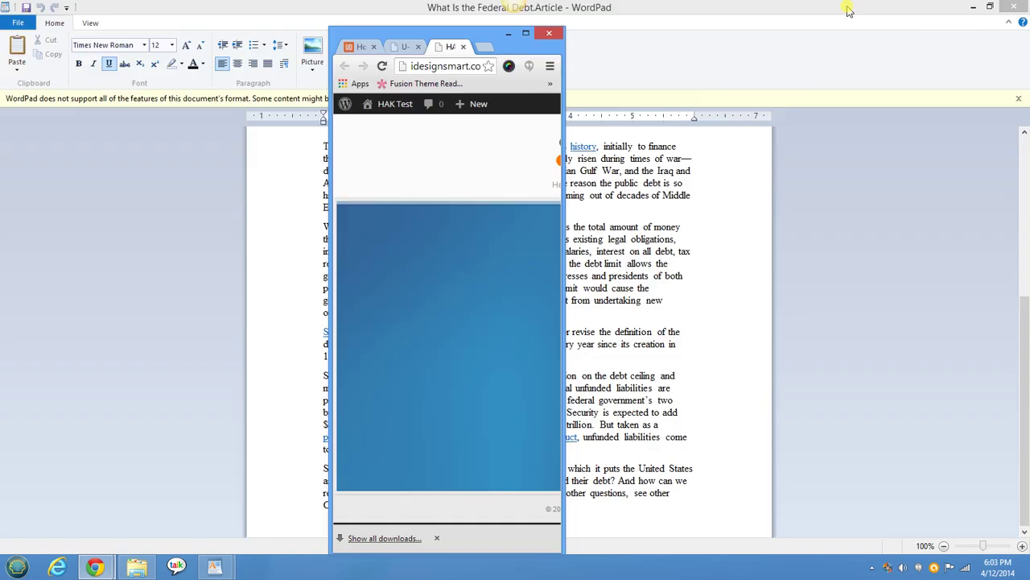
left_click_drag(564, 279, 813, 271)
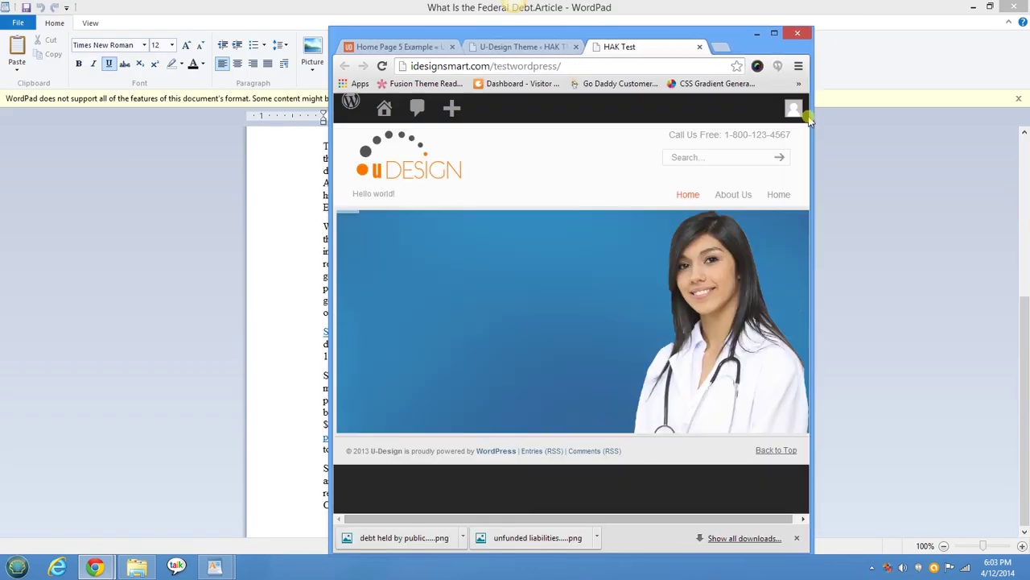
left_click(774, 35)
Step: Search the U-Design theme options for "responsive" and review the Responsive Layout settings
left_click(161, 7)
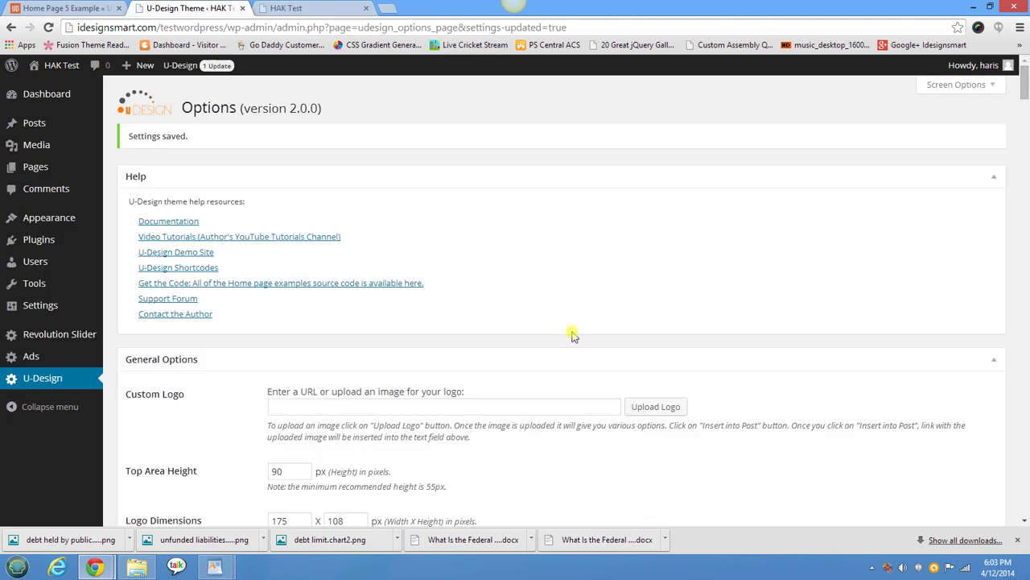
scroll(593, 370, "down", 10)
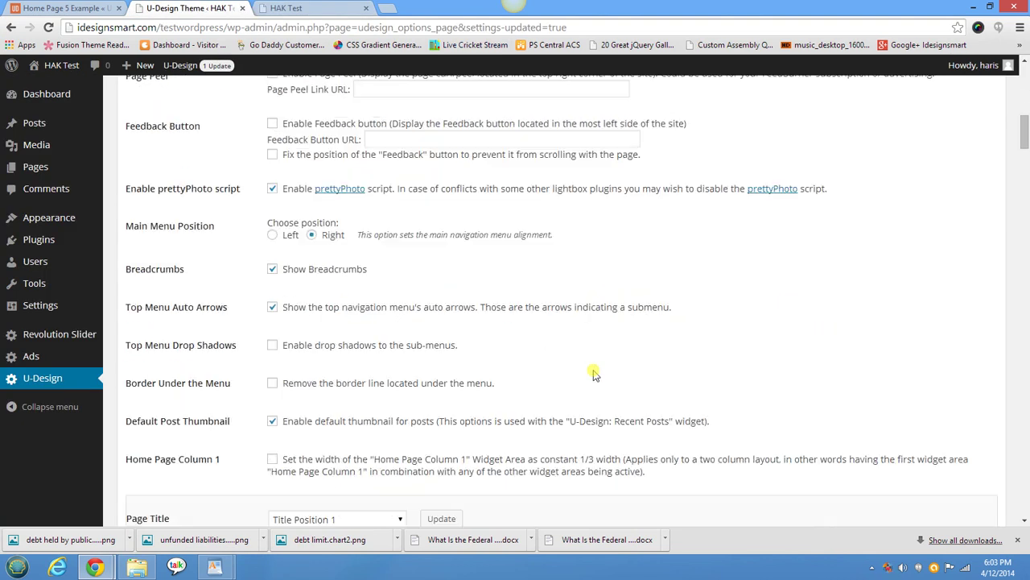
left_click_drag(1023, 141, 959, 130)
key("ctrl+f")
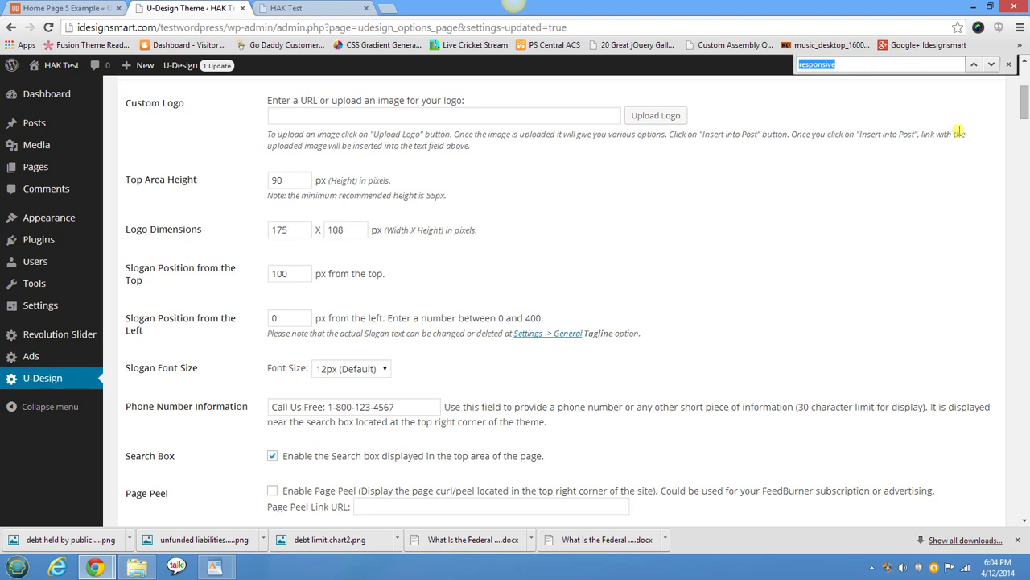
type("responsive")
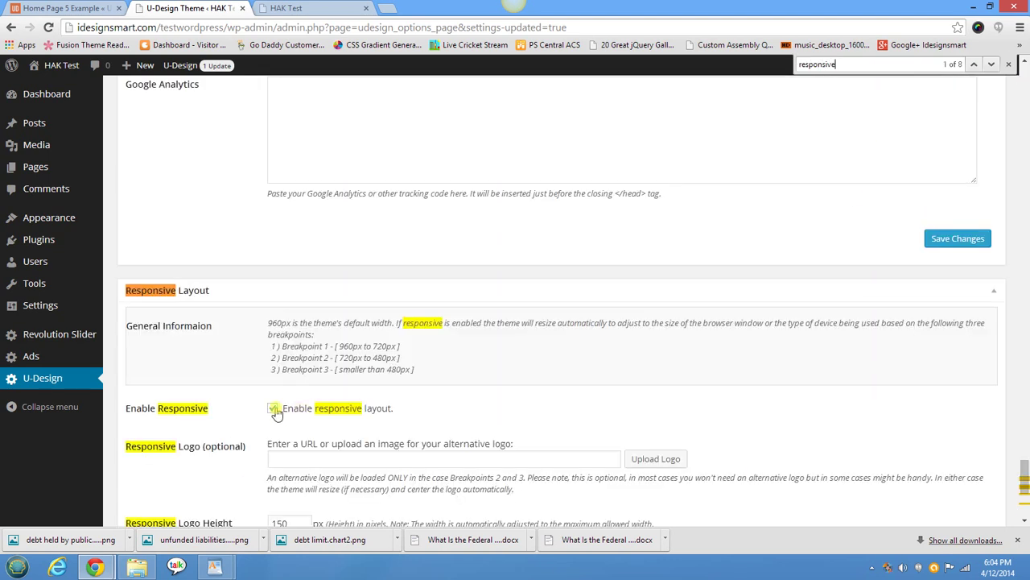
scroll(453, 486, "down", 3)
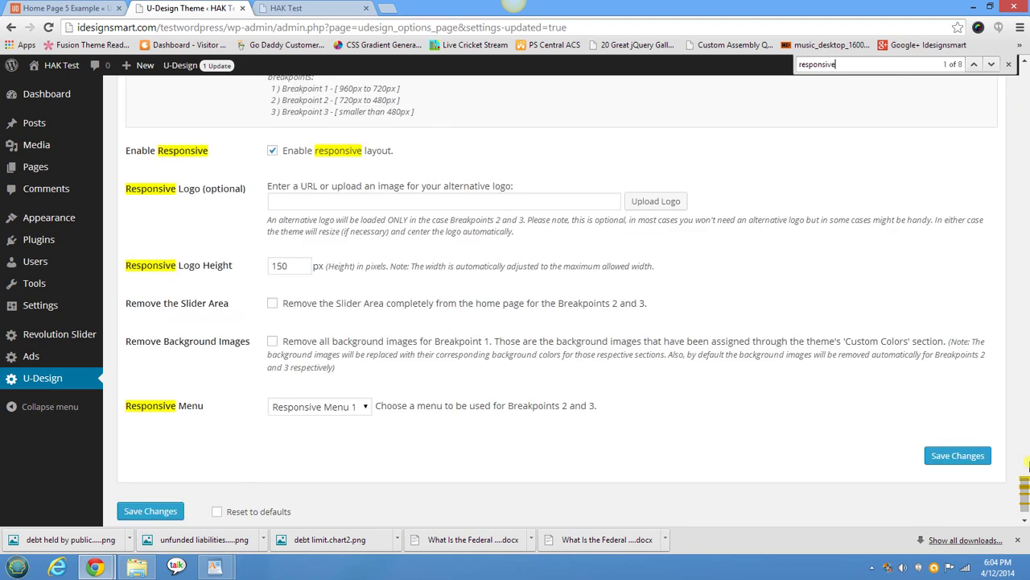
Step: Narrow the browser window to check the test site's home page layout and navigation menu, and maximize it again
left_click(307, 8)
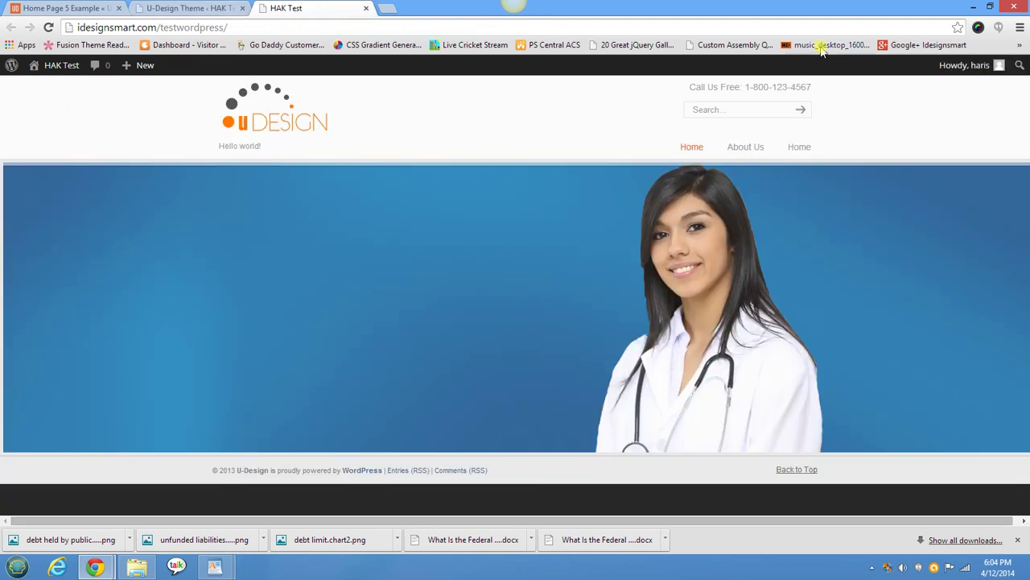
double_click(779, 6)
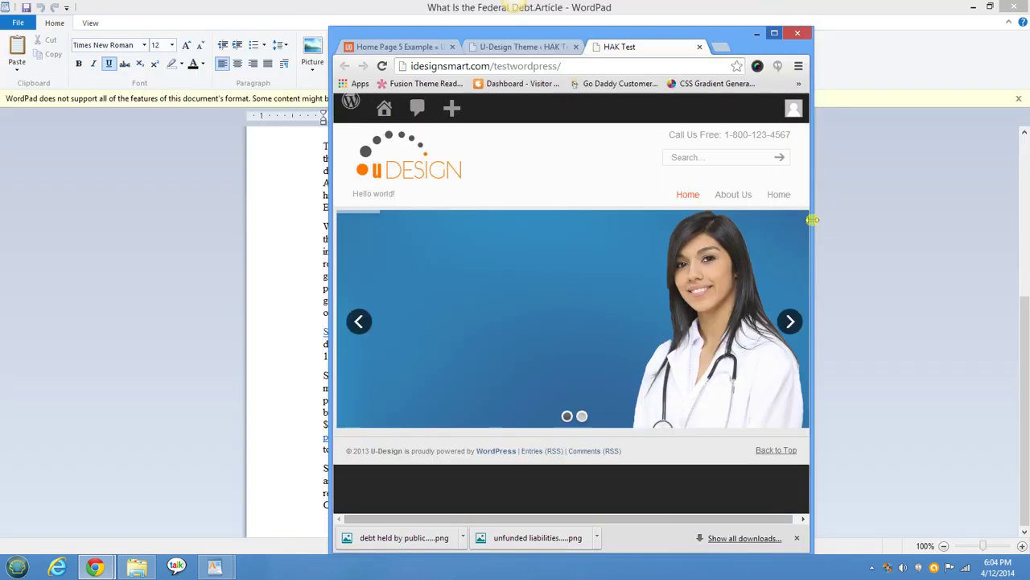
left_click_drag(813, 219, 593, 234)
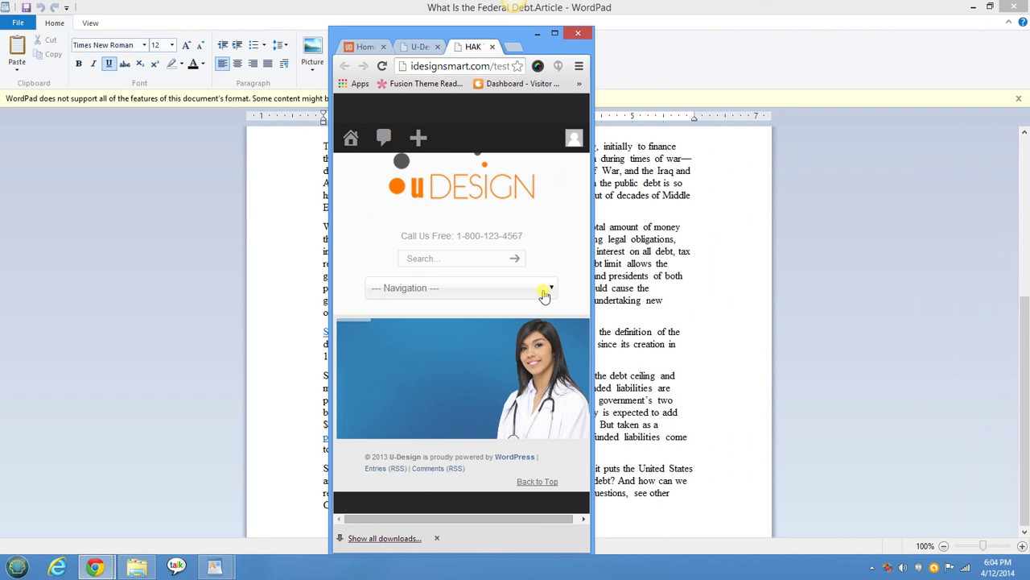
left_click(557, 34)
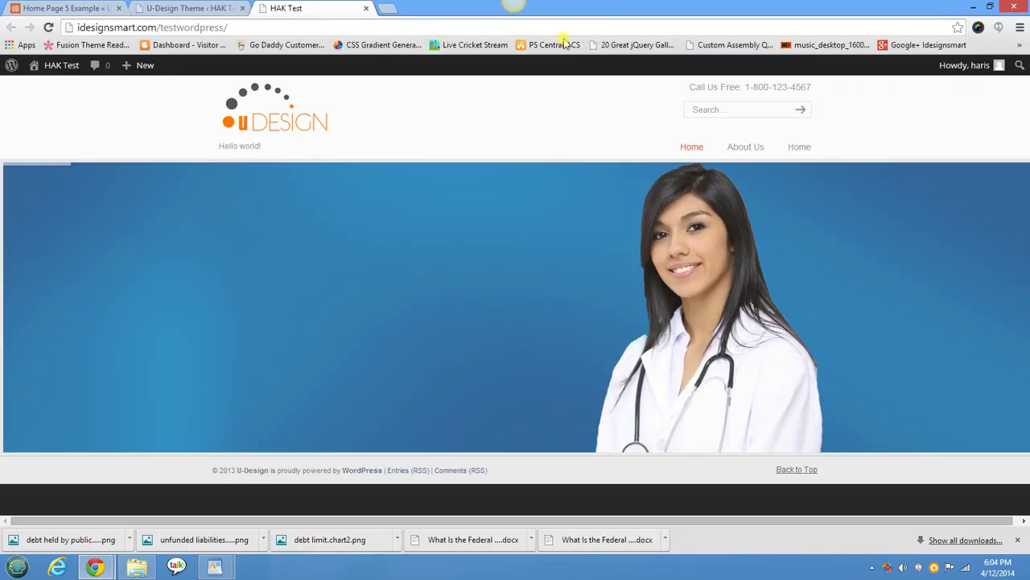
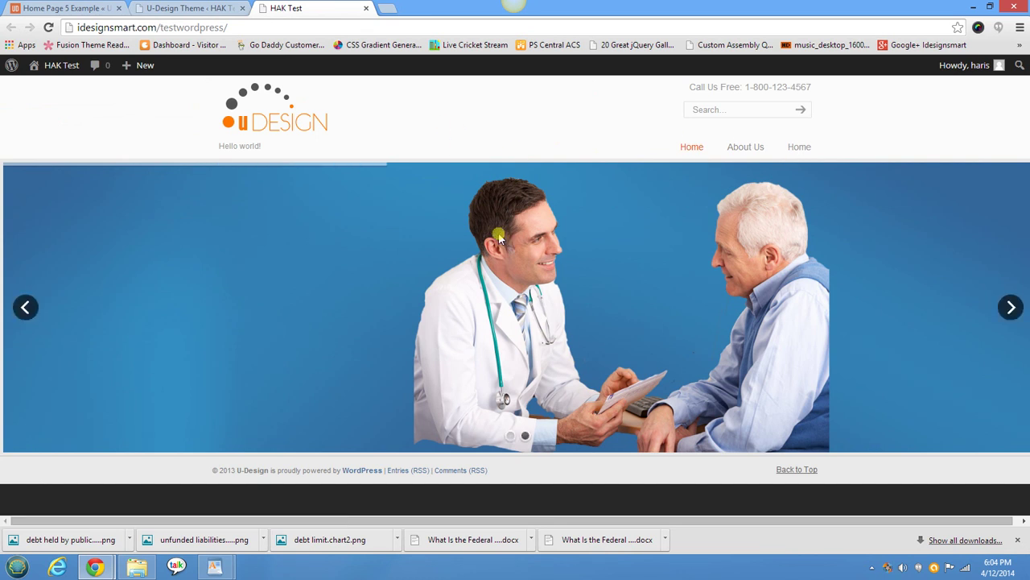
Step: Open the U-Design demo's Get the Code page and locate the Home Page Before Content section
left_click(165, 8)
left_click(48, 8)
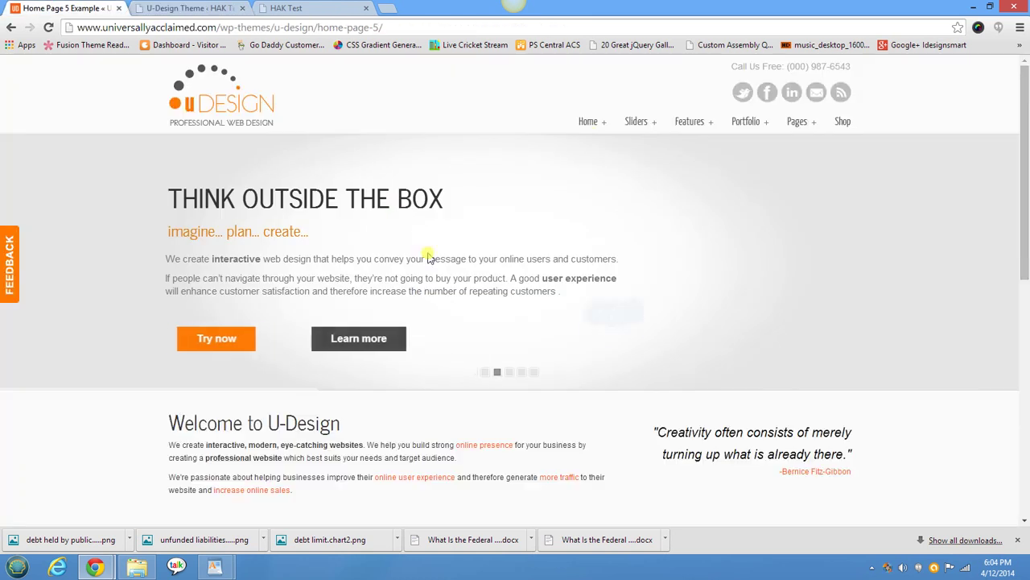
mouse_move(587, 122)
left_click(624, 307)
scroll(622, 320, "down", 11)
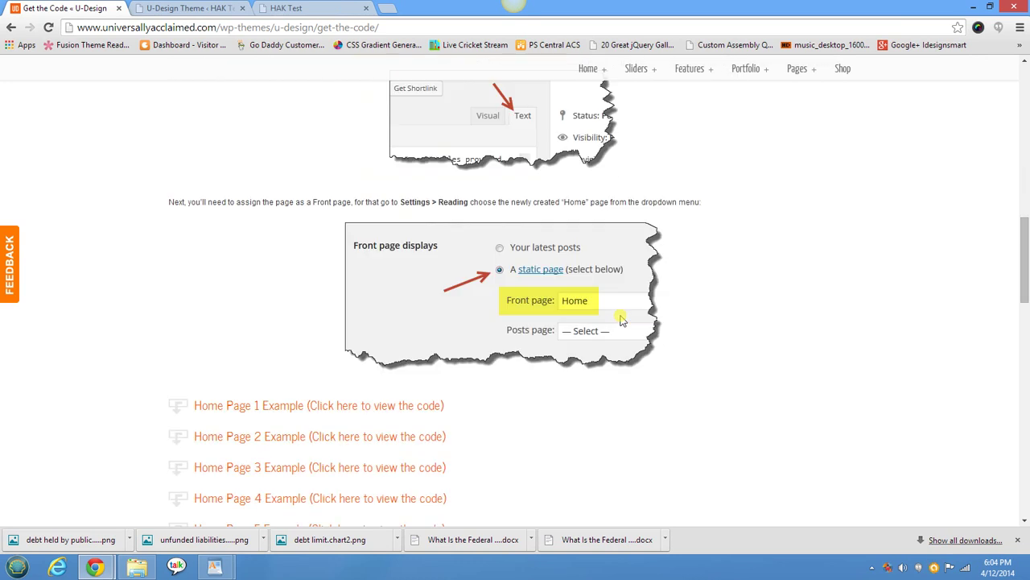
scroll(621, 321, "up", 7)
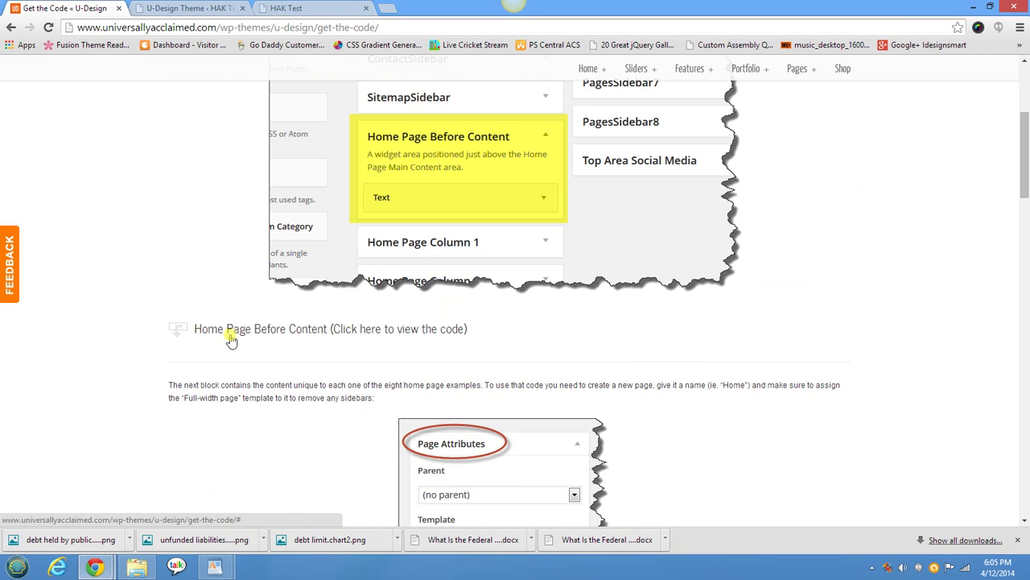
Step: Expand the Home Page Before Content code and copy all of it to the clipboard
left_click(431, 334)
scroll(362, 334, "down", 1)
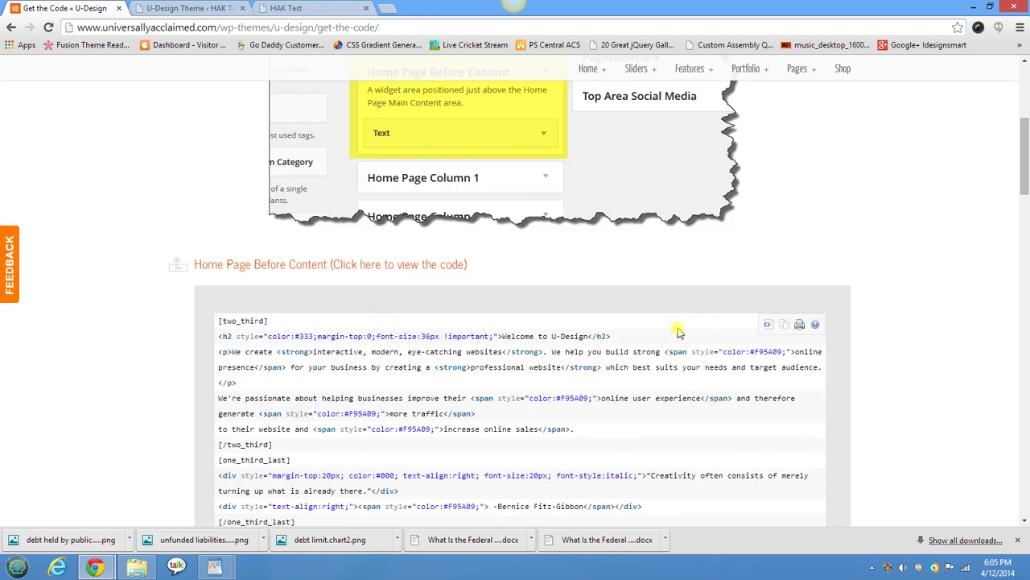
key("ctrl+a")
left_click(712, 326)
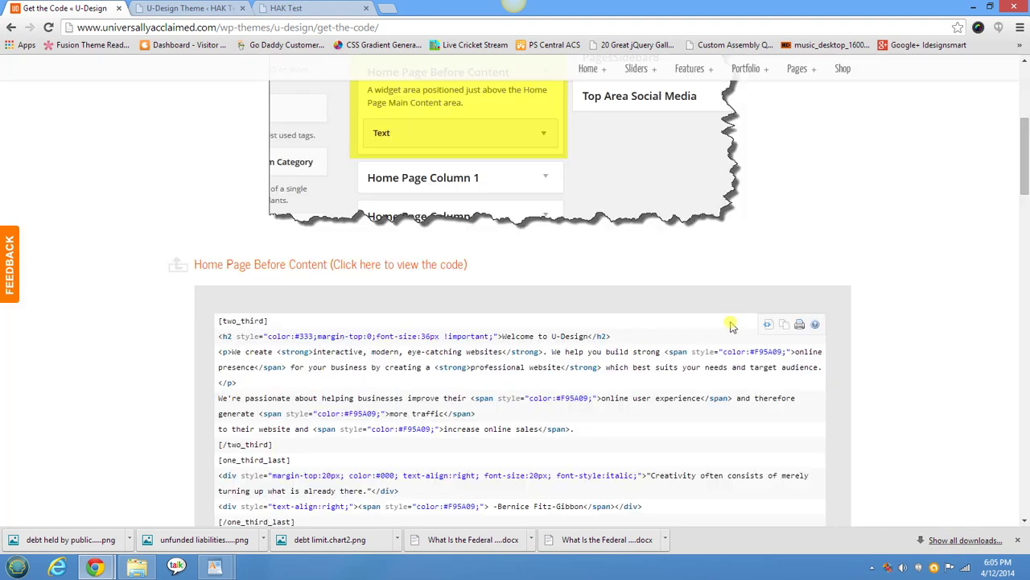
left_click(786, 326)
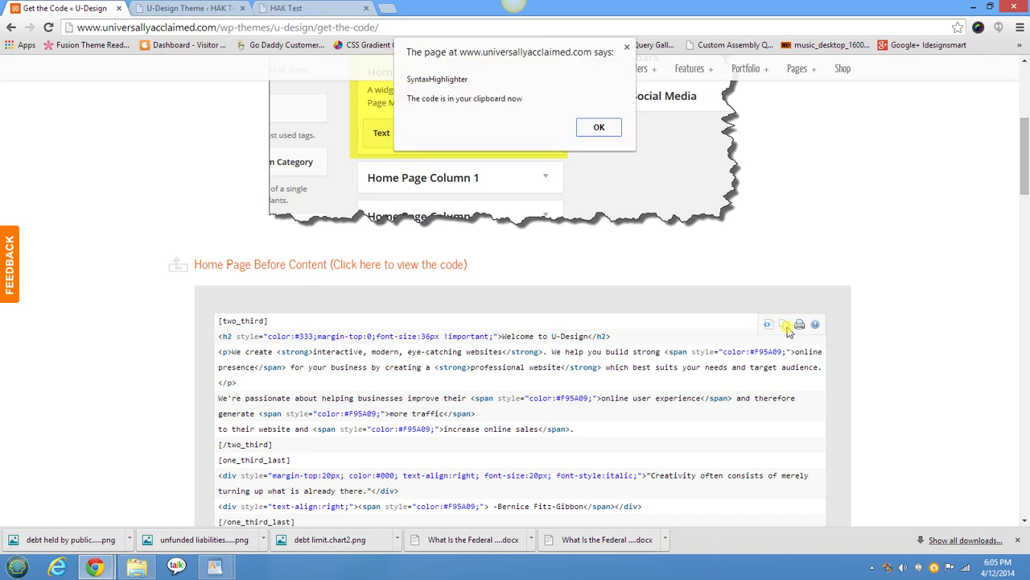
left_click(597, 130)
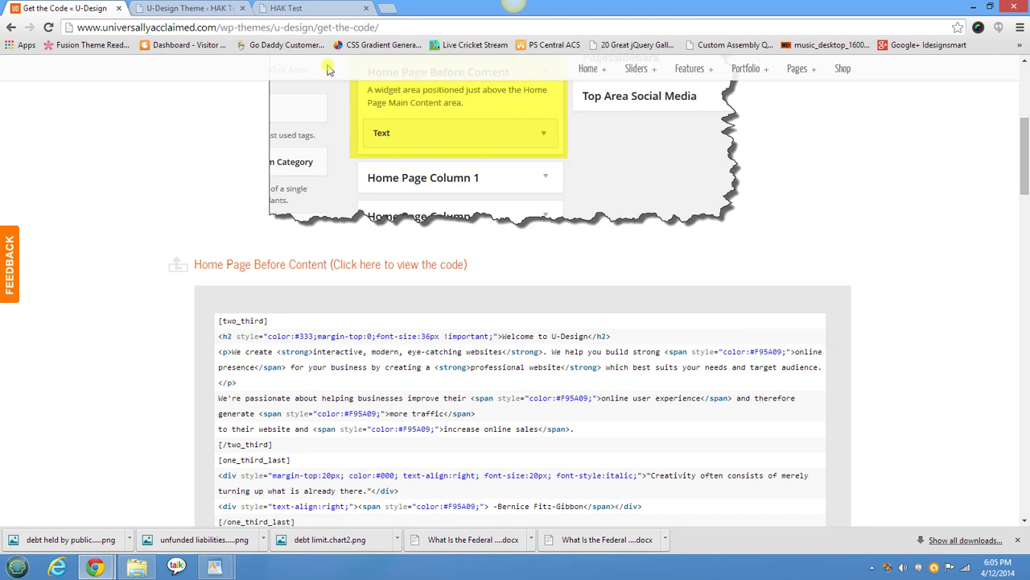
Step: Open the test site's Widgets page in WordPress and locate the Home Page Before Content area
left_click(190, 8)
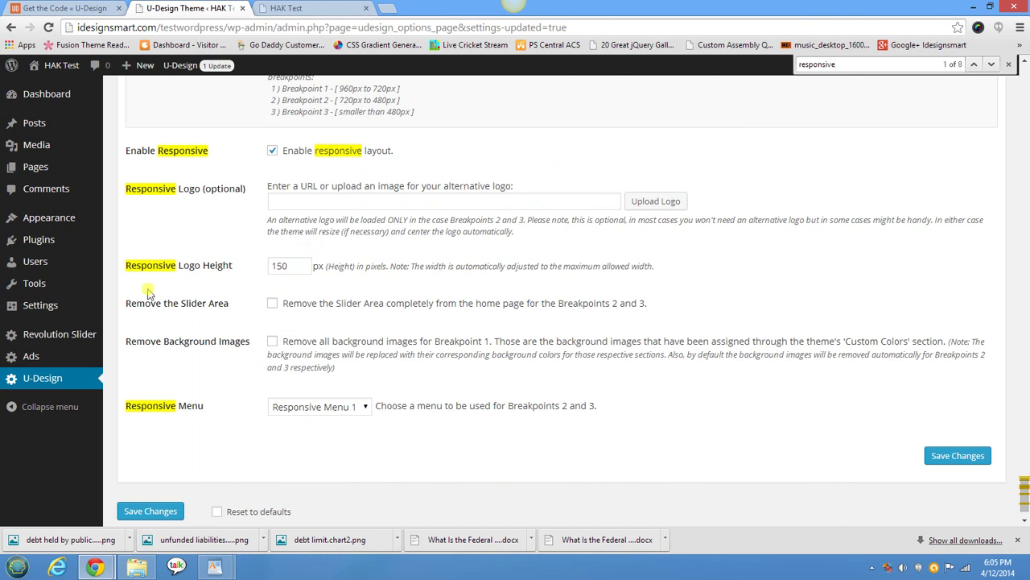
mouse_move(69, 222)
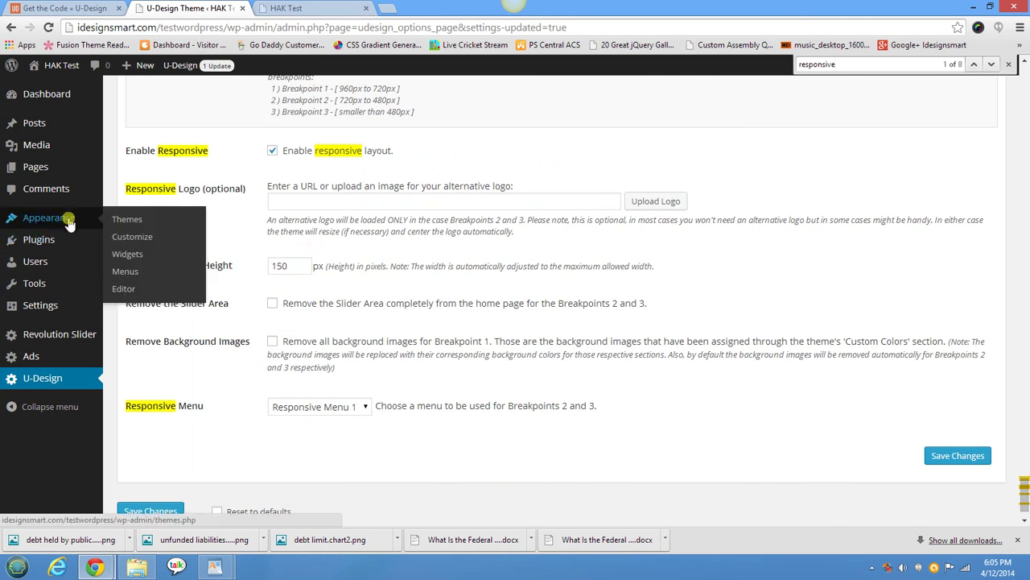
left_click(127, 255)
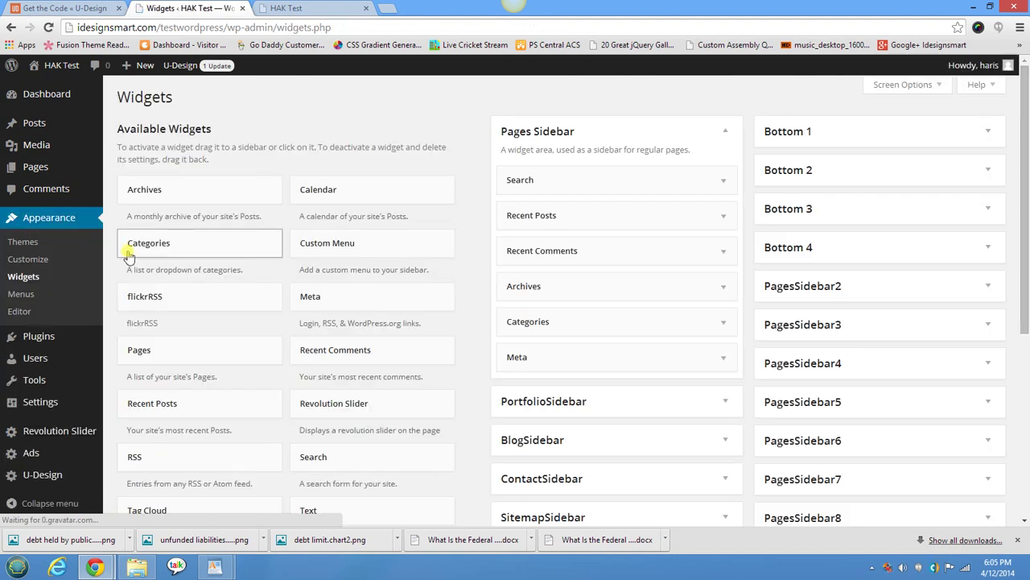
scroll(503, 322, "down", 2)
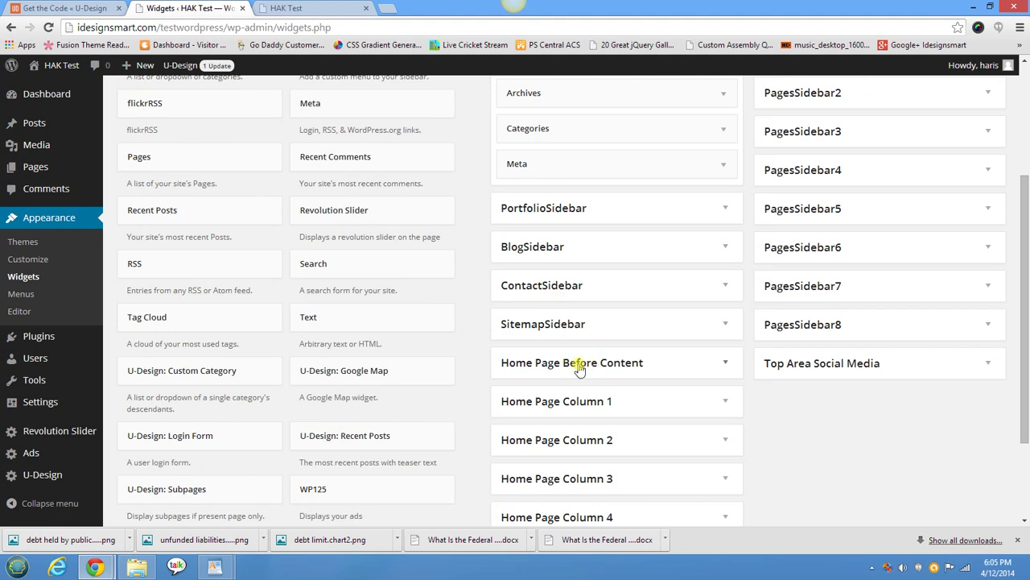
Step: Return to the U-Design demo's home page and examine the Welcome to U-Design section beneath the slider
left_click(89, 7)
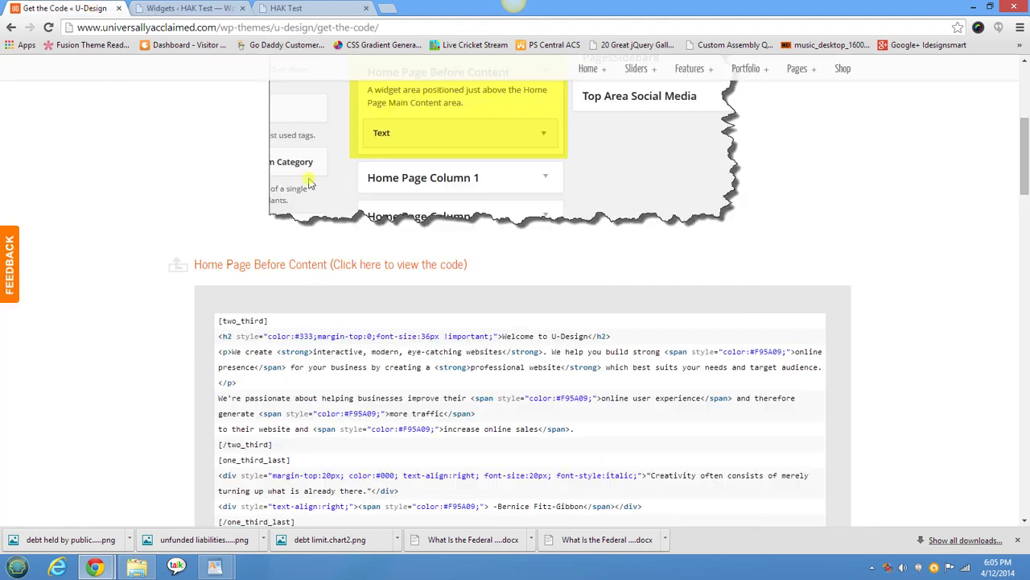
scroll(363, 242, "up", 4)
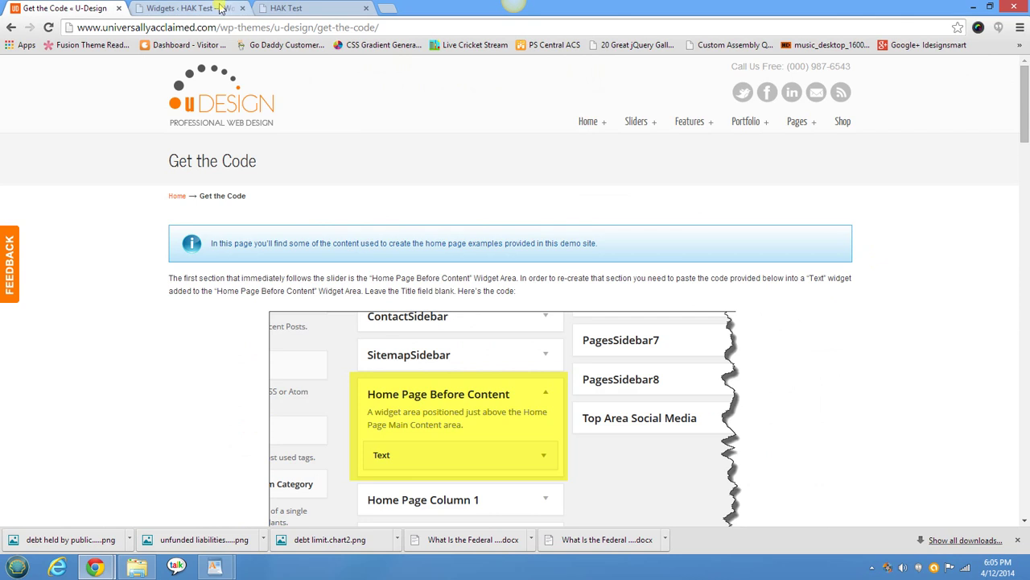
left_click(587, 122)
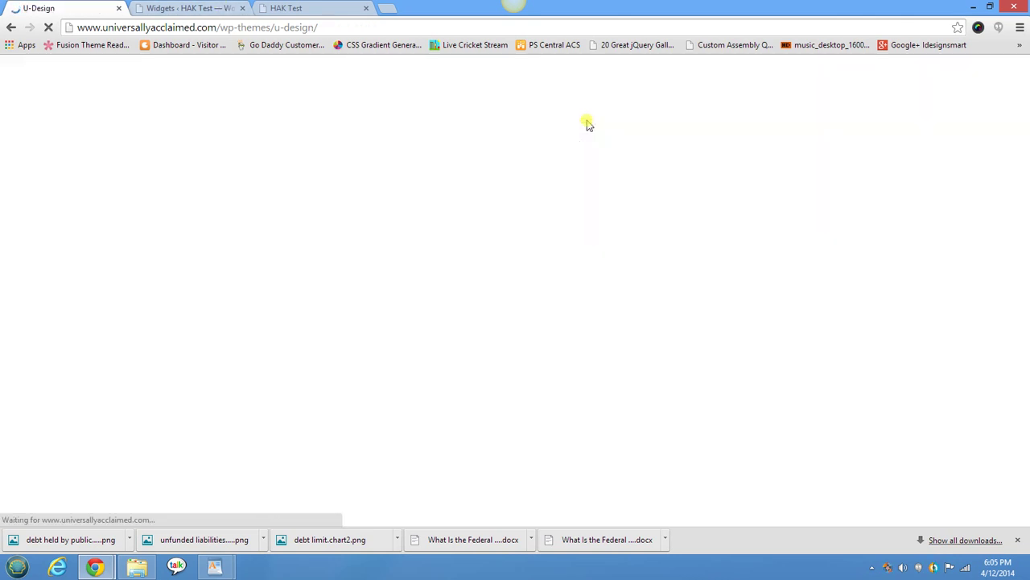
left_click_drag(142, 421, 667, 490)
left_click(695, 493)
left_click(665, 478)
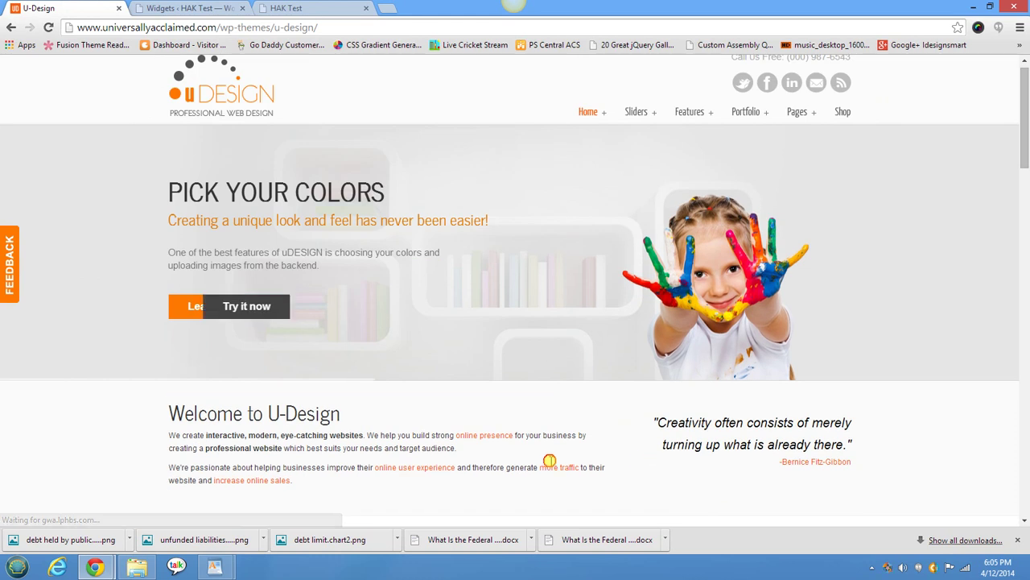
triple_click(549, 460)
Step: Add a Text widget to the test site's Home Page Before Content area, paste the copied code into it and save
left_click(191, 8)
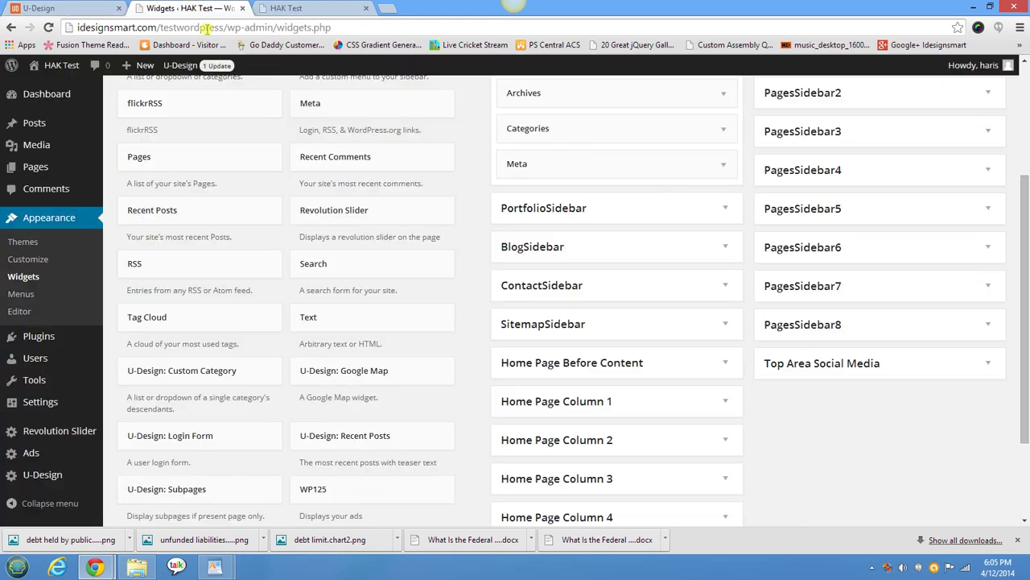
left_click(573, 363)
left_click_drag(304, 326, 547, 416)
left_click(544, 490)
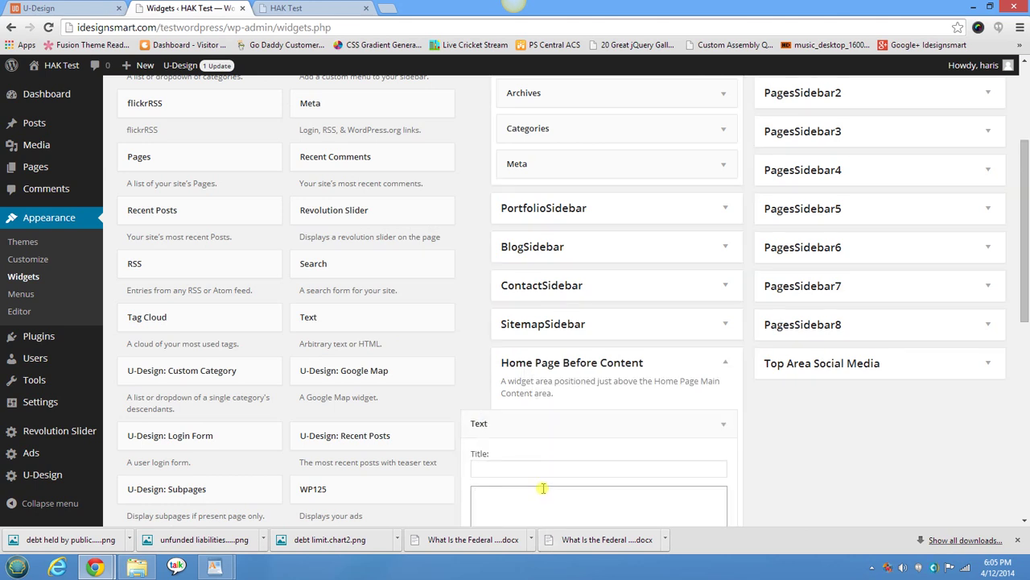
key("ctrl+v")
left_click(711, 339)
Step: Reload the test site's home page and examine the Welcome to U-Design section below the slider
left_click(302, 7)
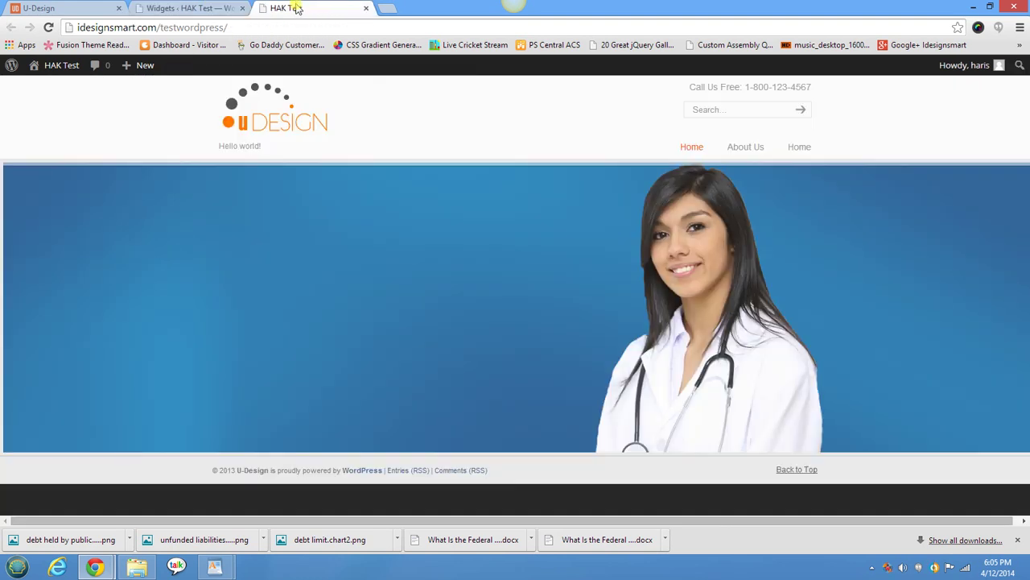
left_click(49, 28)
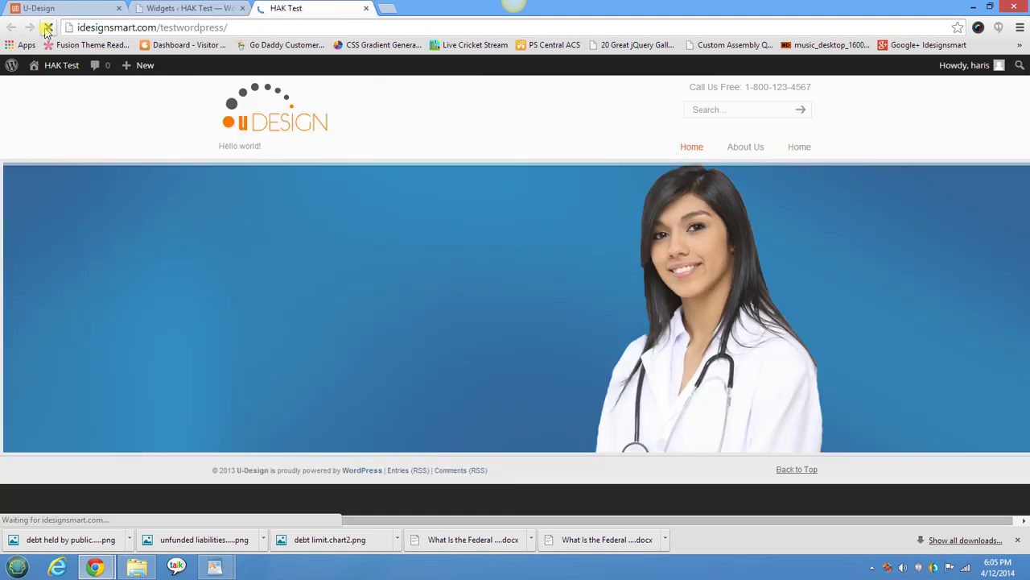
scroll(290, 237, "down", 2)
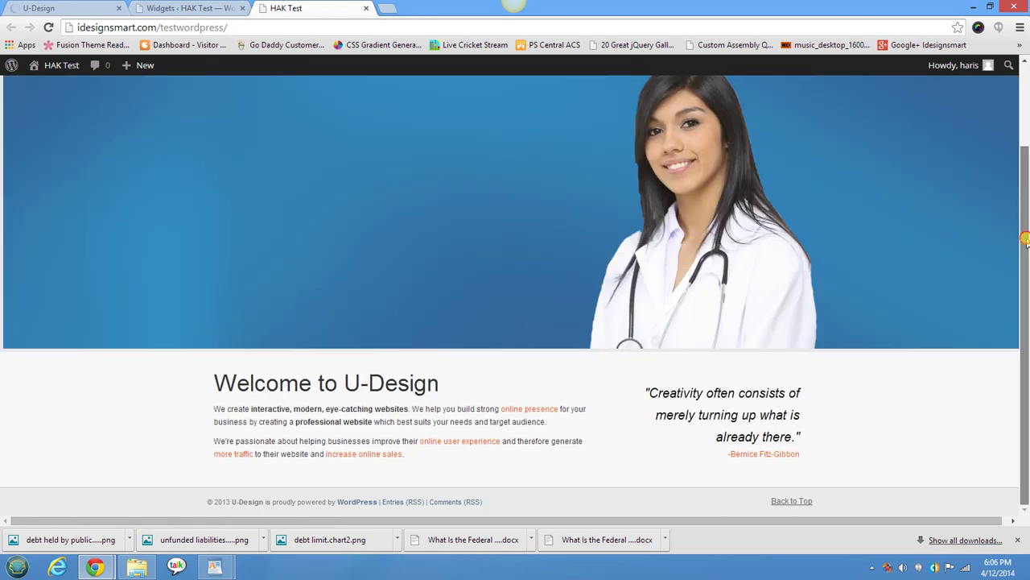
left_click_drag(473, 441, 410, 421)
left_click_drag(450, 379, 216, 368)
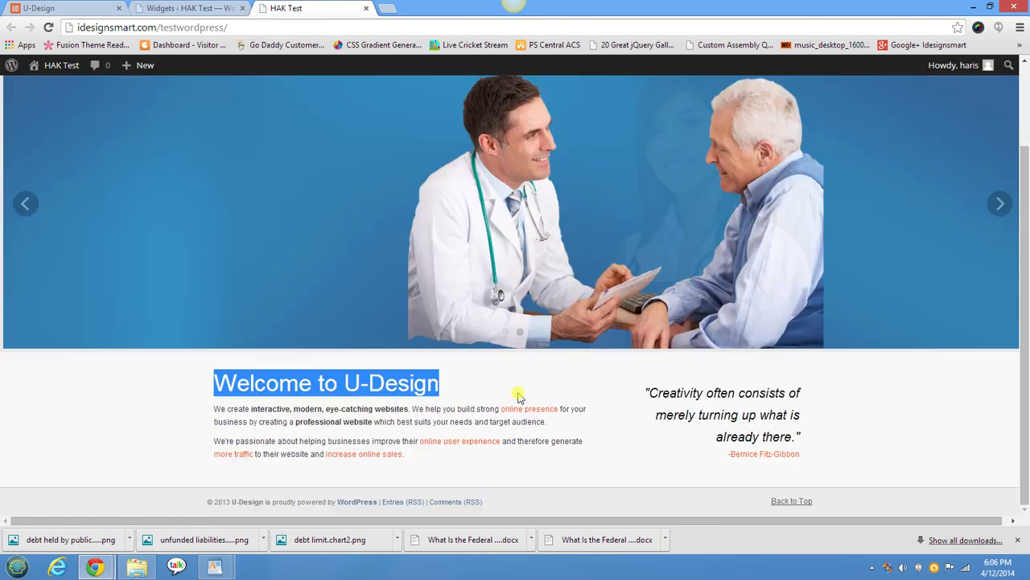
Step: Review the Home Page Before Content Text widget's code, including the F95A09 colour value, and collapse the widget
left_click(159, 7)
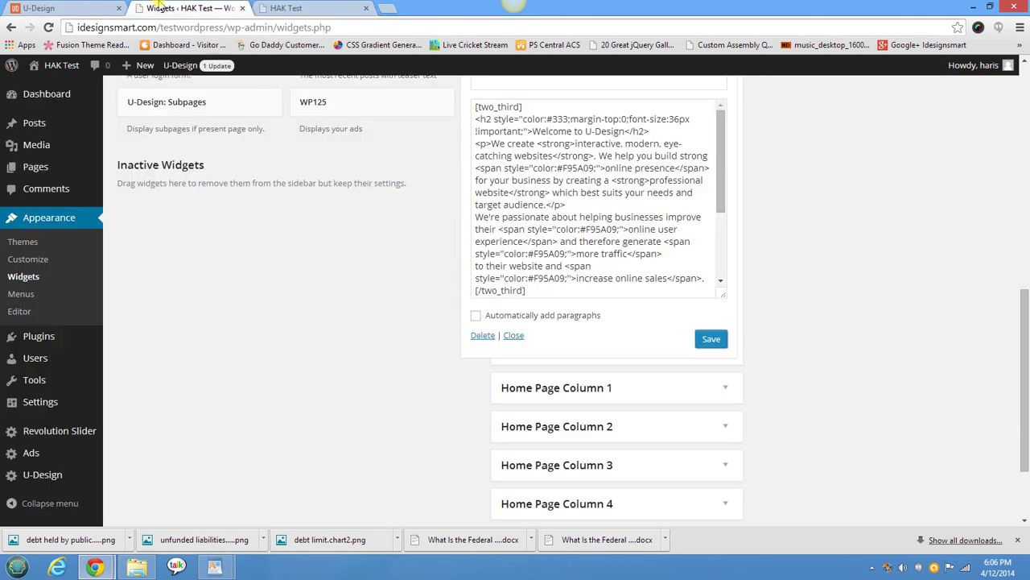
scroll(824, 291, "up", 1)
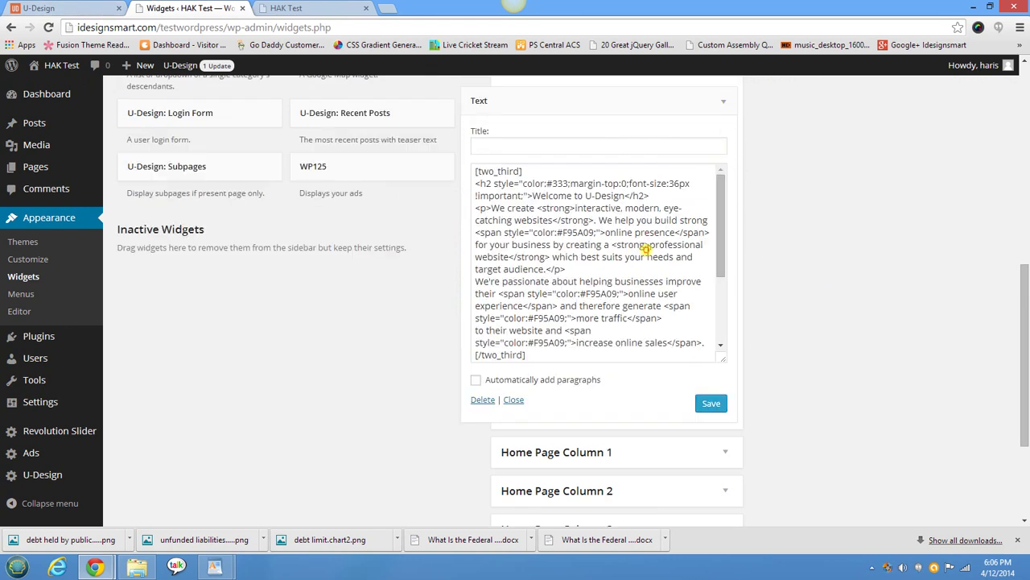
left_click_drag(624, 325, 524, 256)
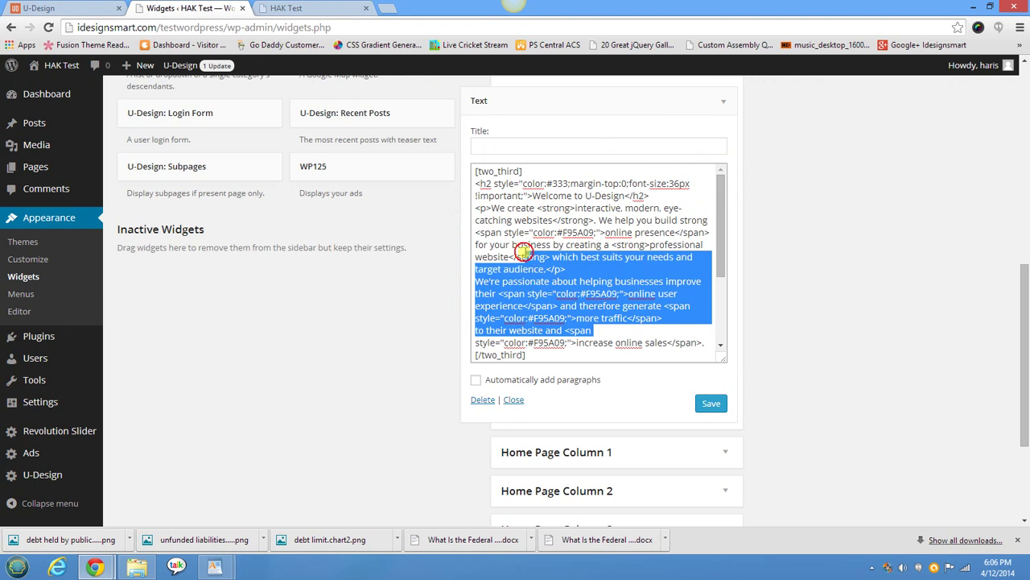
left_click(585, 293)
left_click_drag(586, 293, 614, 294)
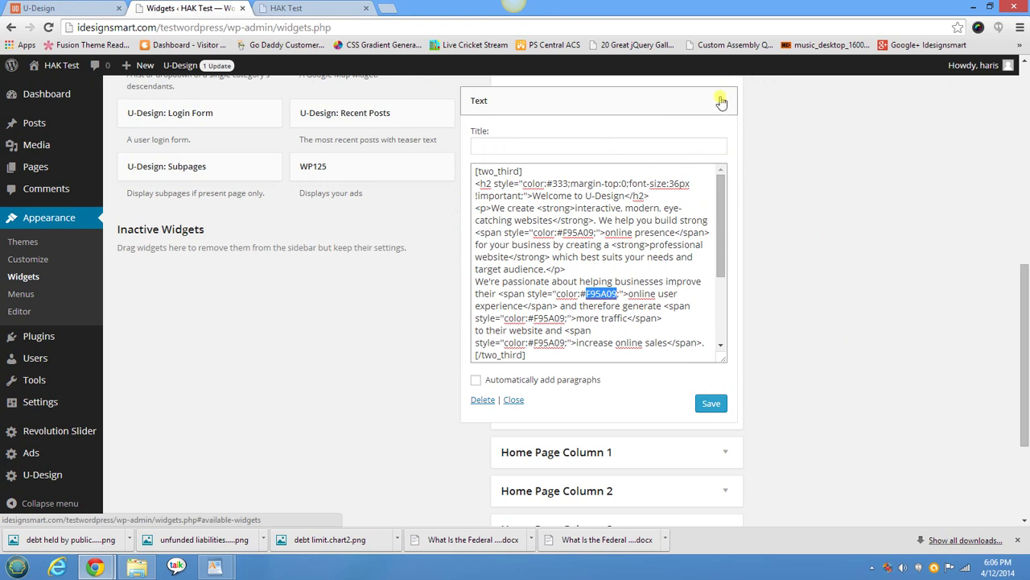
left_click(723, 107)
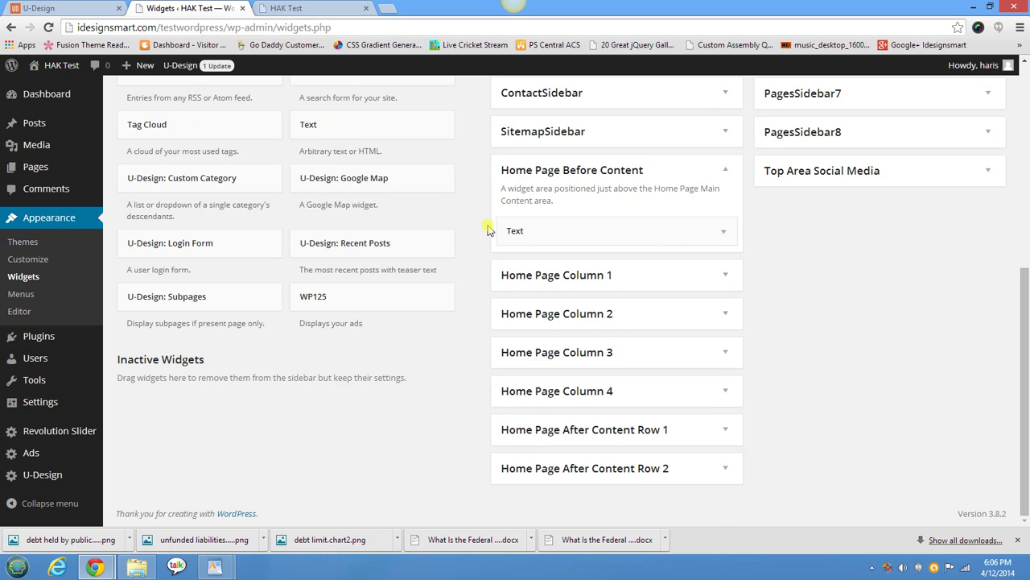
Step: Check the test site's home page and reopen the demo's Get the Code page at the home page example codes
left_click(312, 9)
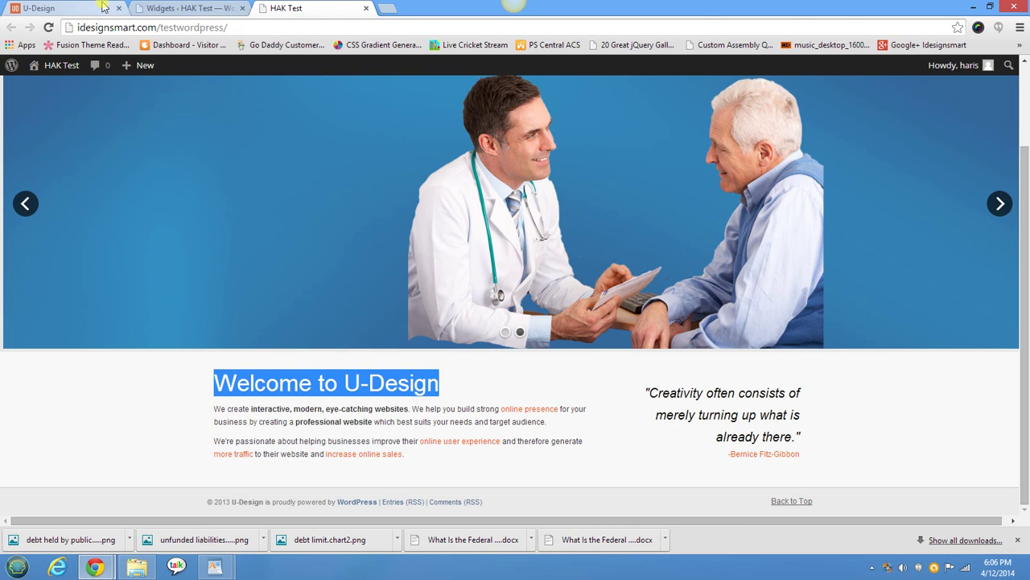
left_click(103, 8)
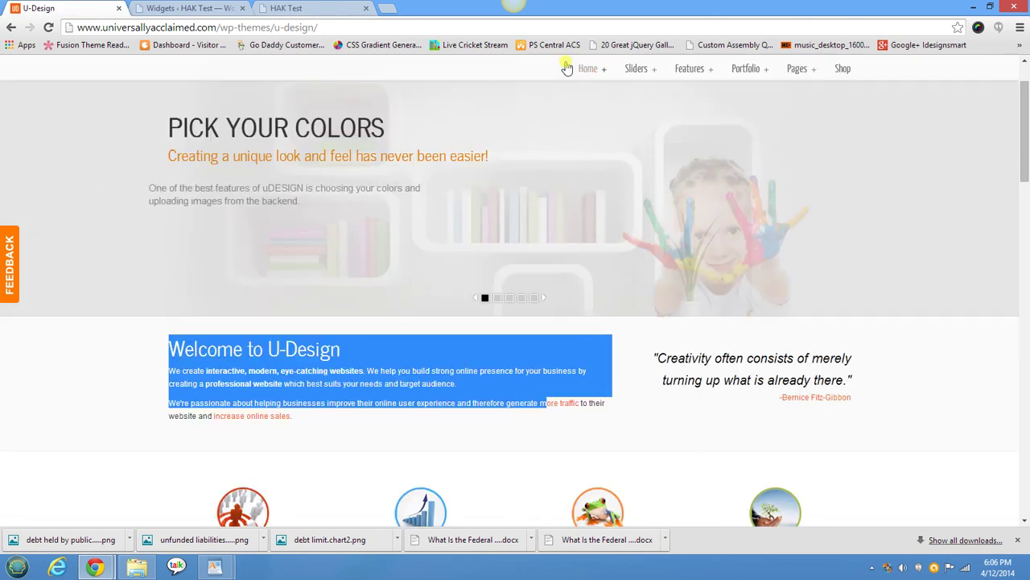
mouse_move(582, 72)
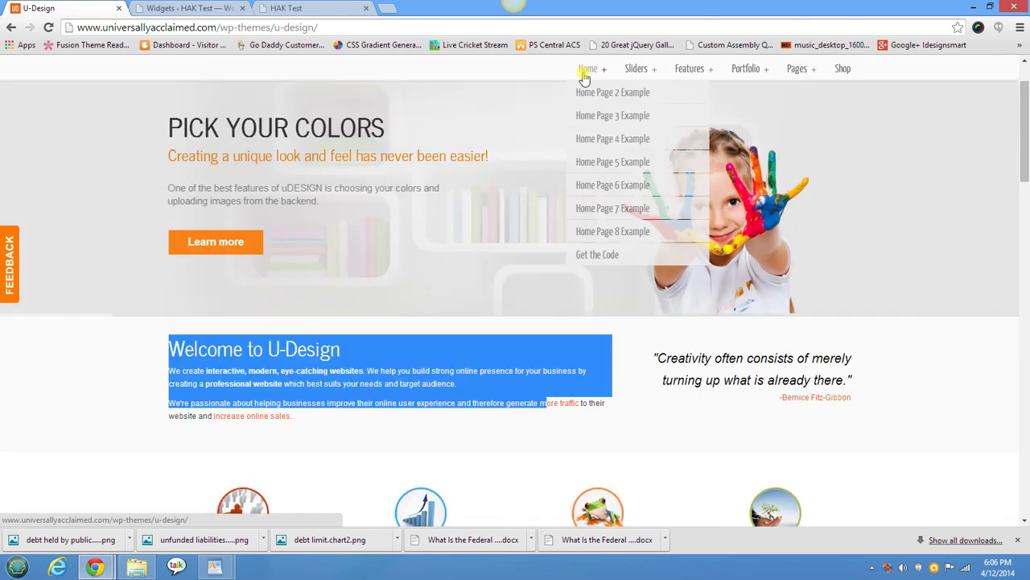
left_click(591, 255)
scroll(590, 256, "down", 18)
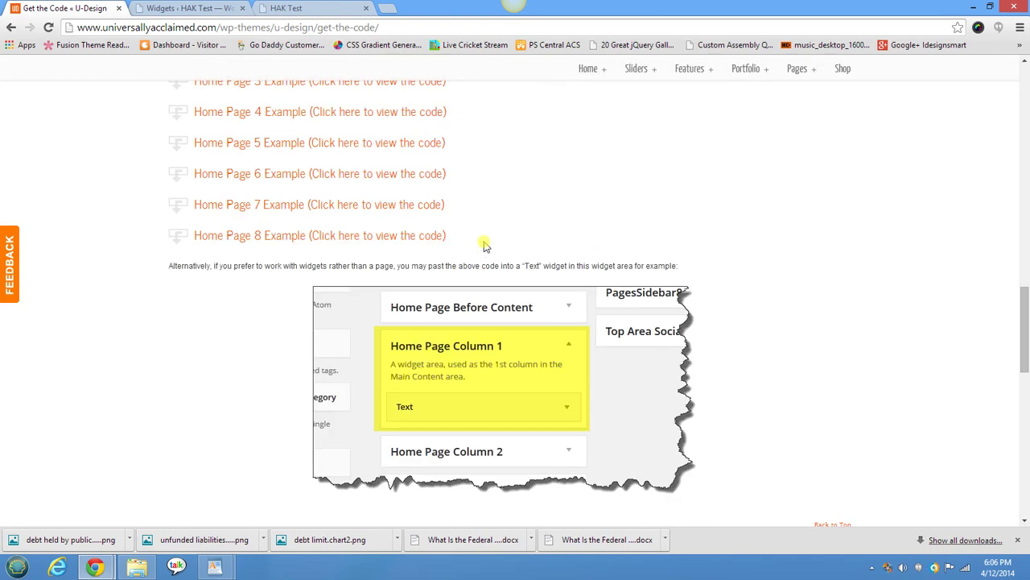
Step: Expand the Home Page 7 Example on the demo's Get the Code page and copy its code
left_click(343, 204)
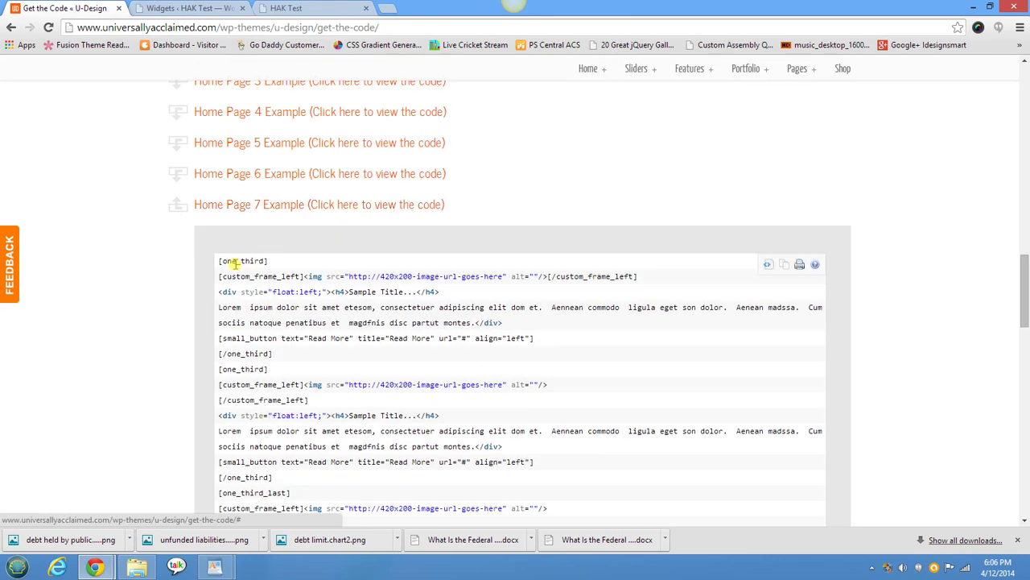
left_click(782, 266)
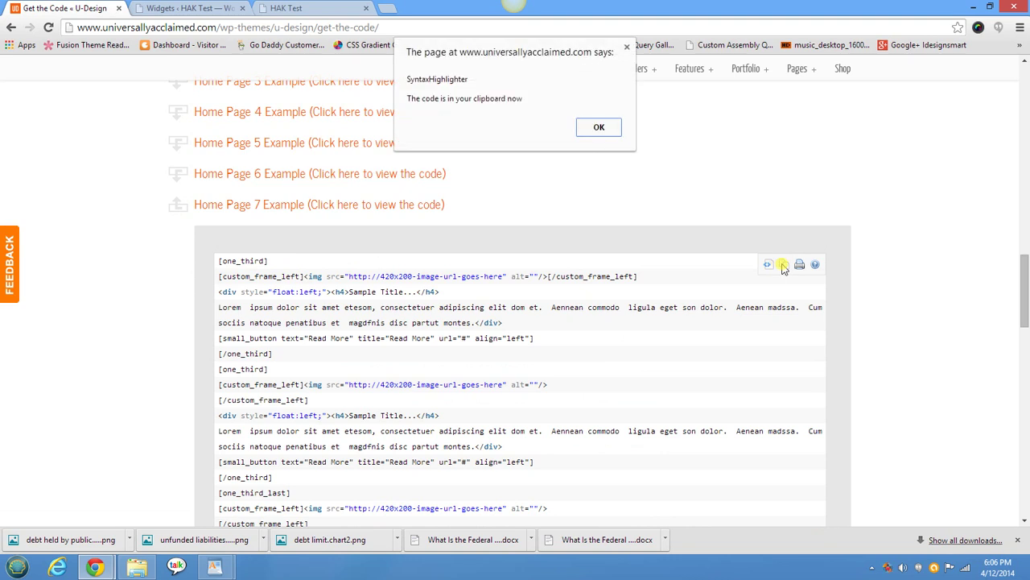
left_click(605, 130)
Step: Add a Text widget to the test site's Home Page Column 1 area, paste the copied Home Page 7 code into it and save
left_click(165, 8)
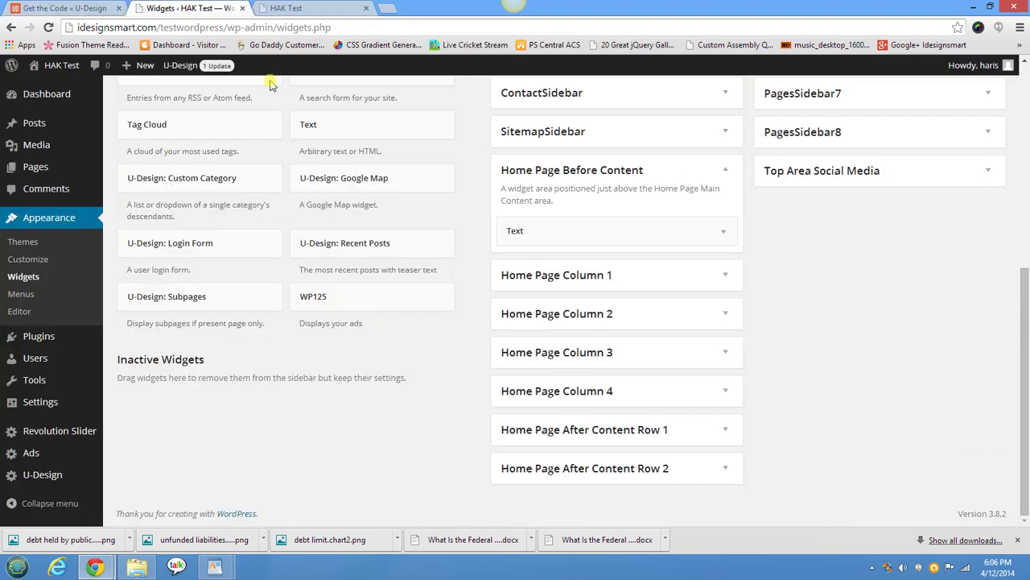
left_click(725, 274)
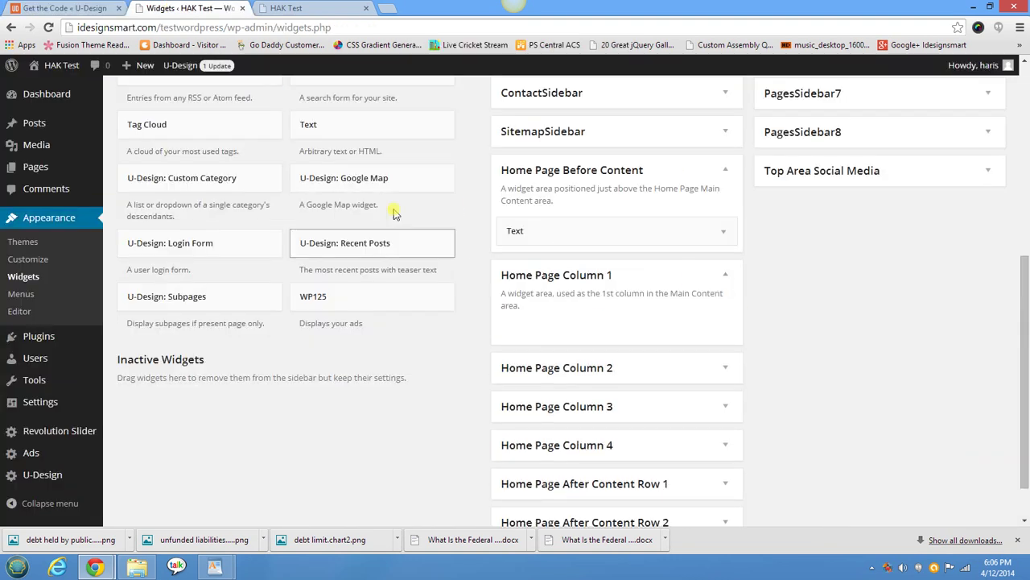
left_click_drag(306, 129, 529, 368)
left_click(510, 437)
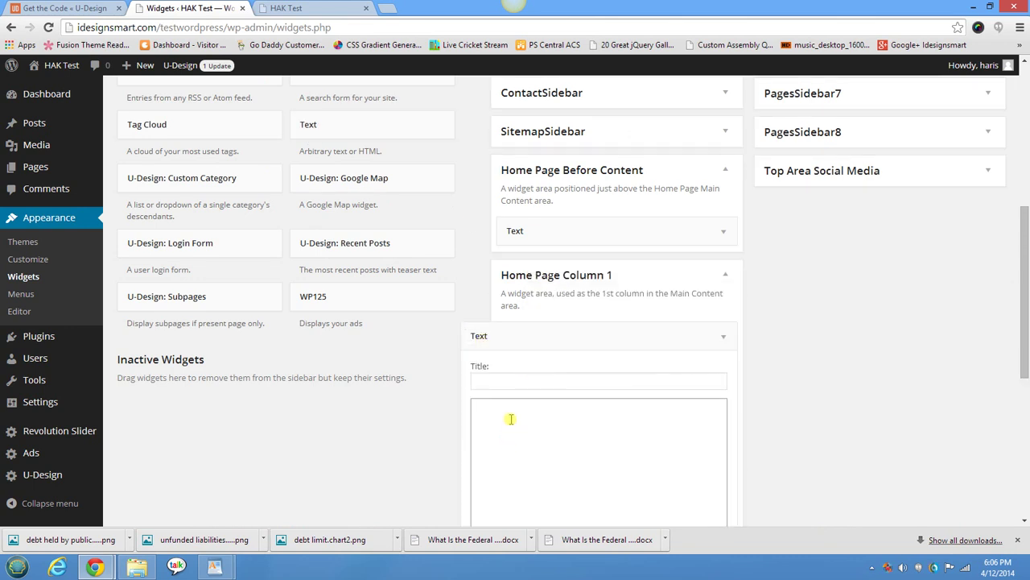
key("ctrl+v")
left_click(716, 342)
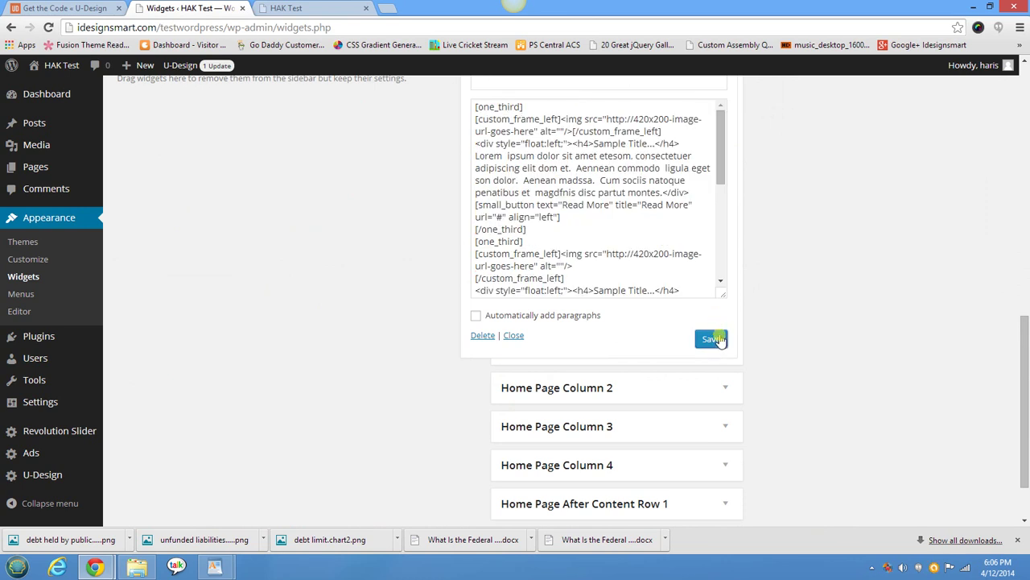
left_click(703, 341)
Step: Reload the test site's home page and examine the three sample columns below the Welcome to U-Design section
left_click(321, 7)
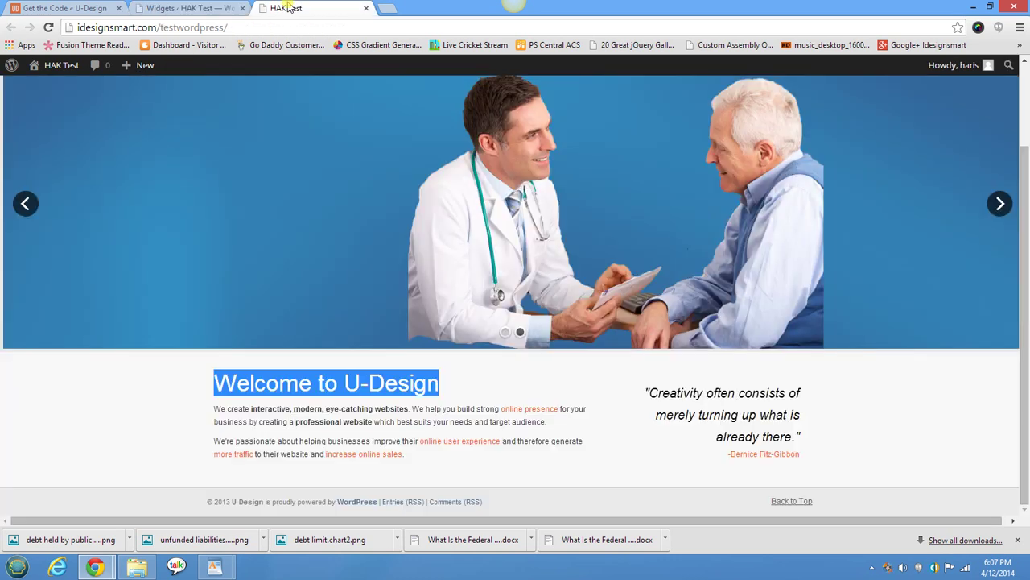
left_click(49, 27)
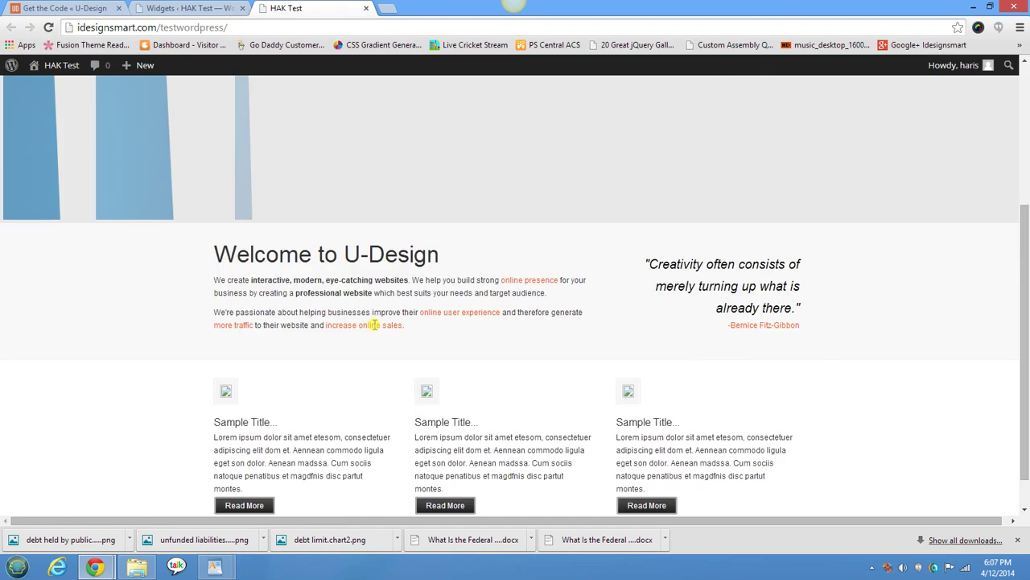
scroll(661, 466, "down", 1)
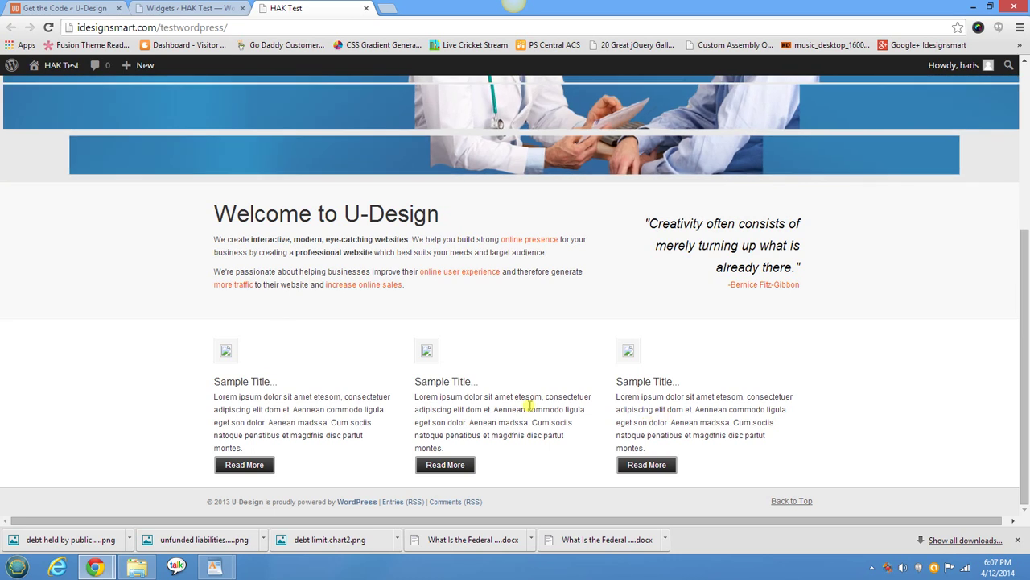
left_click(636, 465)
key("F5")
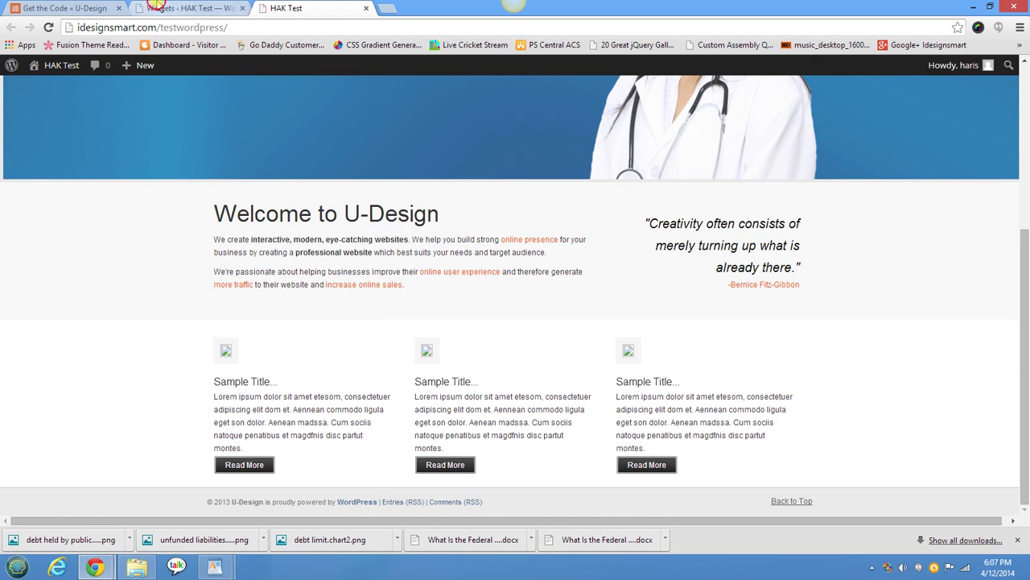
left_click(159, 7)
left_click_drag(720, 155, 719, 193)
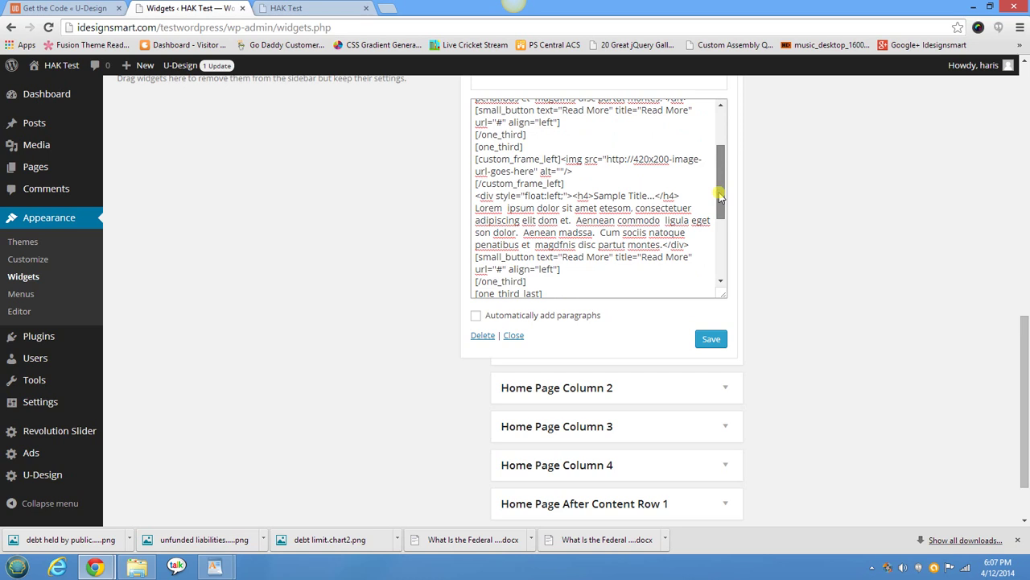
left_click_drag(607, 158, 530, 170)
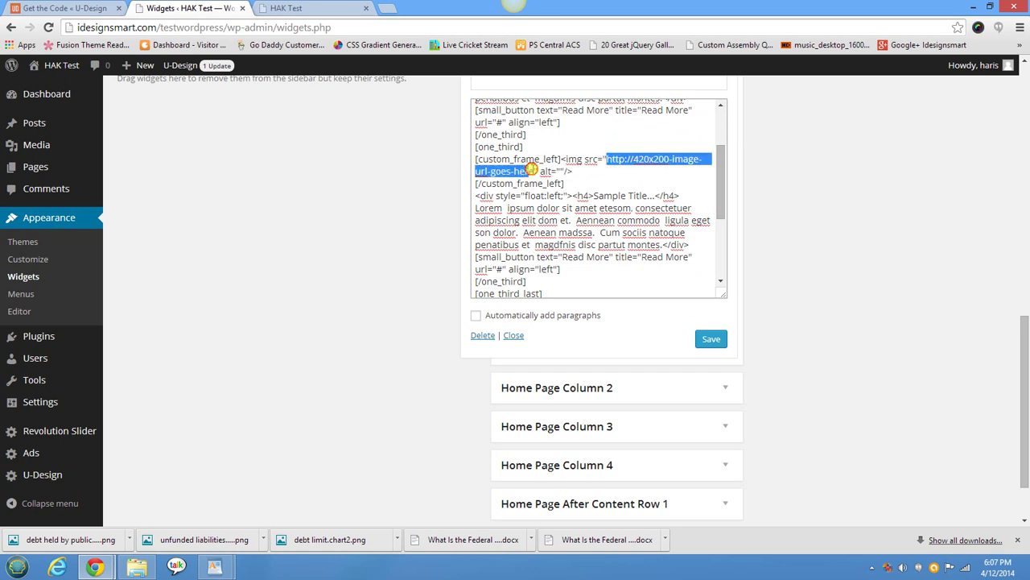
scroll(493, 262, "up", 1)
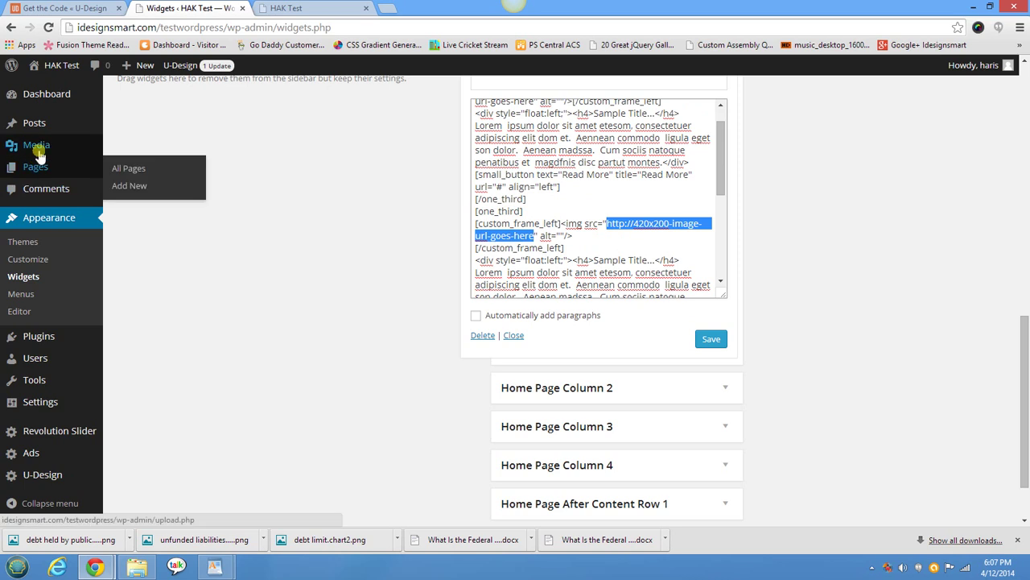
Step: Open the Media Library in a new tab and copy the file URL of the snickers_3 image
mouse_move(37, 145)
right_click(118, 153)
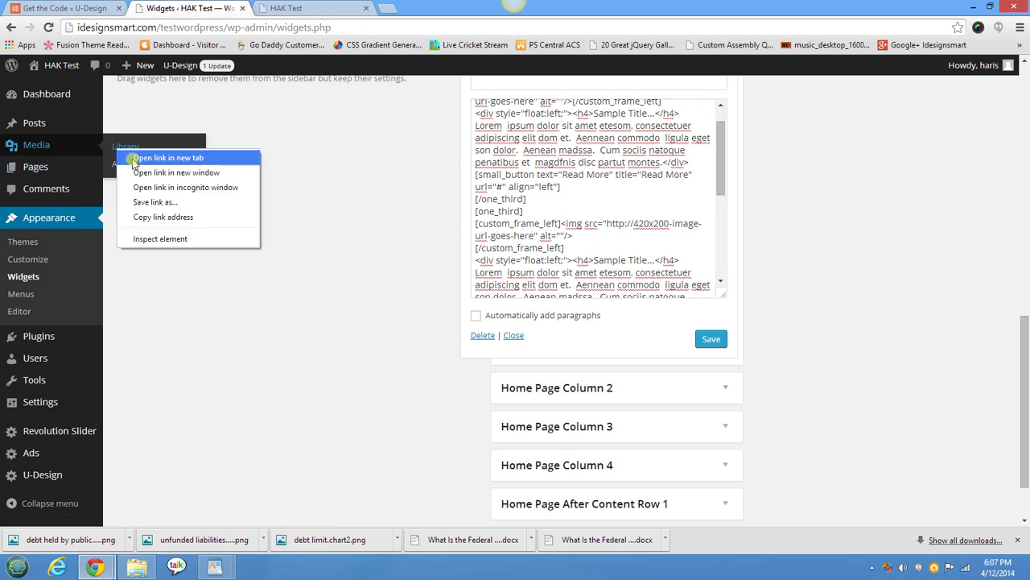
left_click(129, 158)
left_click(306, 8)
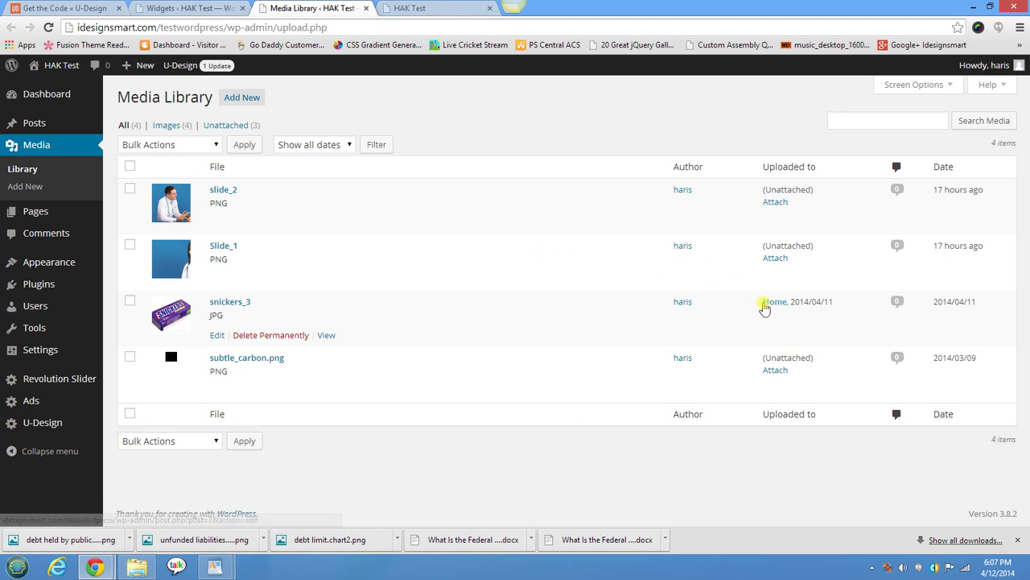
left_click(165, 316)
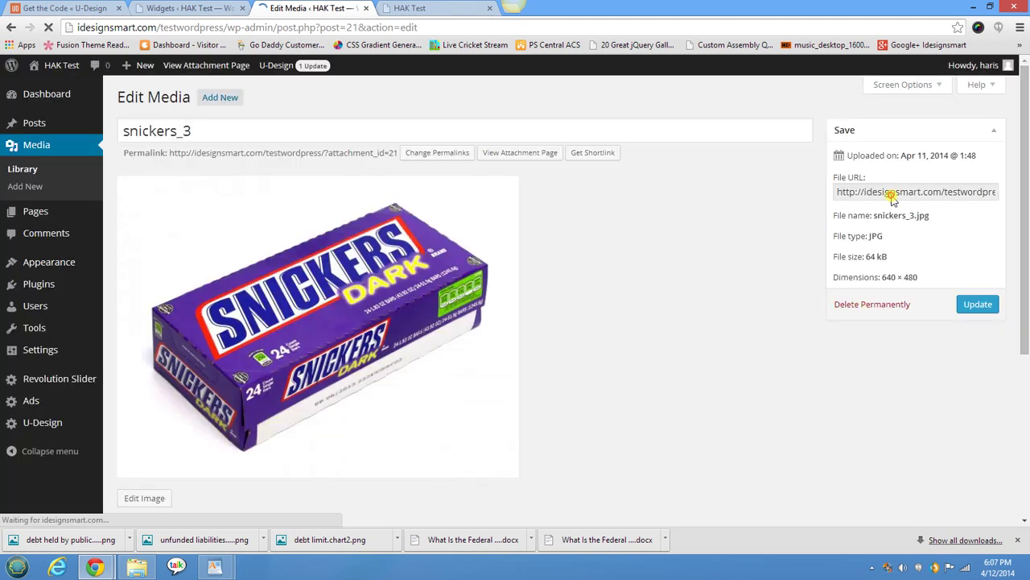
triple_click(892, 200)
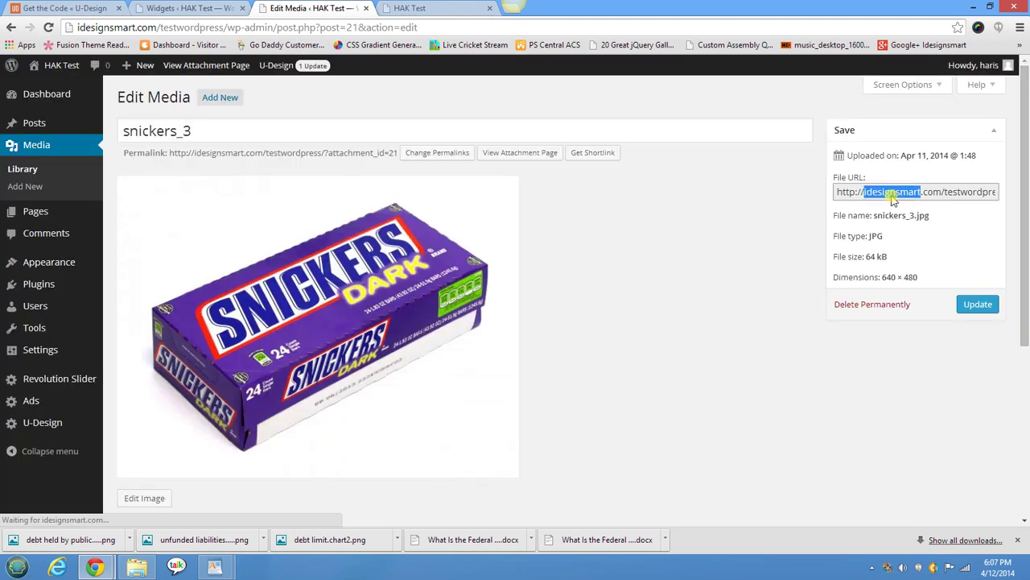
right_click(892, 201)
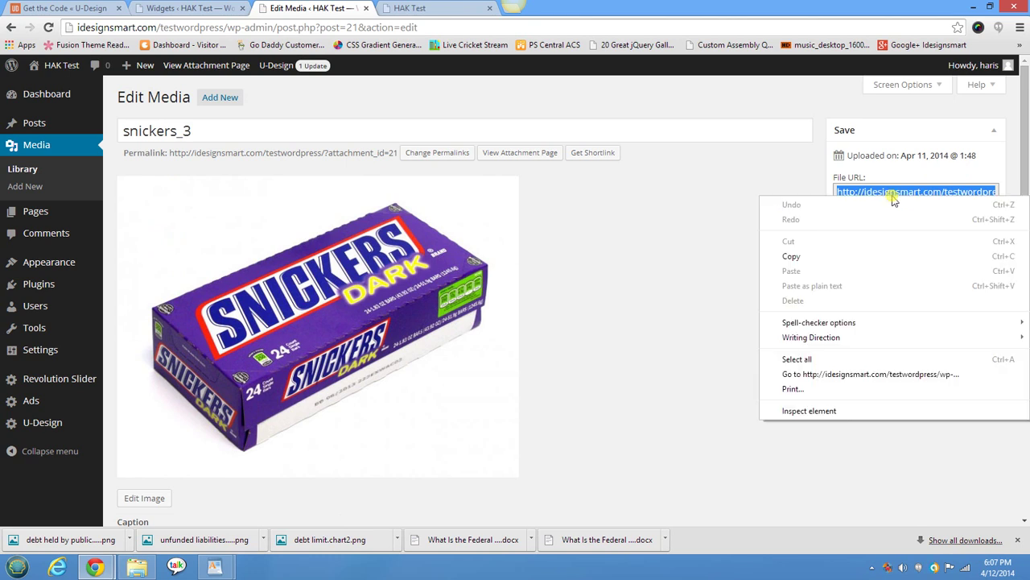
left_click(873, 256)
Step: Replace the first column's image URL placeholder in the Home Page Column 1 widget with the copied snickers_3.jpg URL
left_click(184, 8)
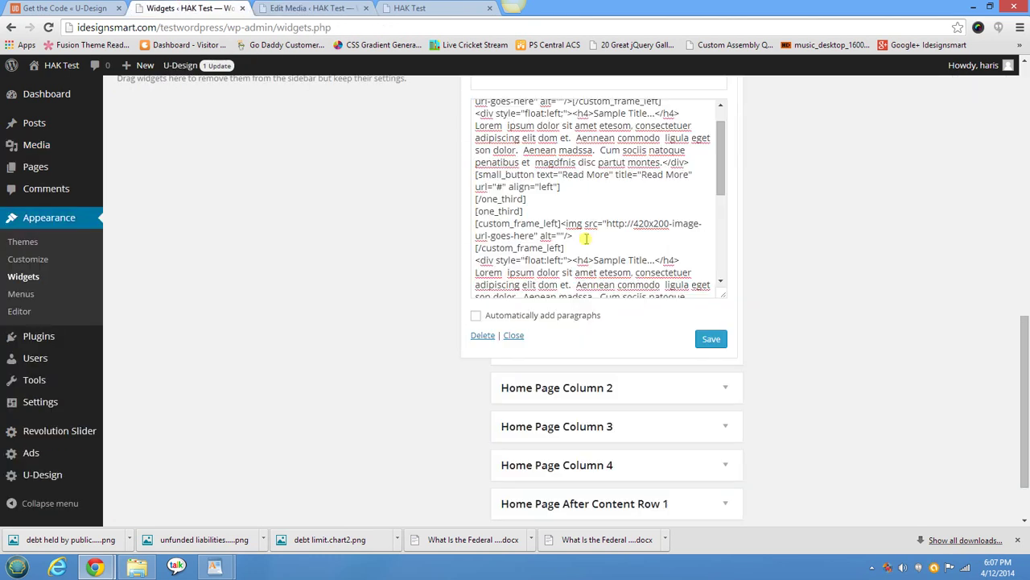
left_click_drag(720, 161, 724, 136)
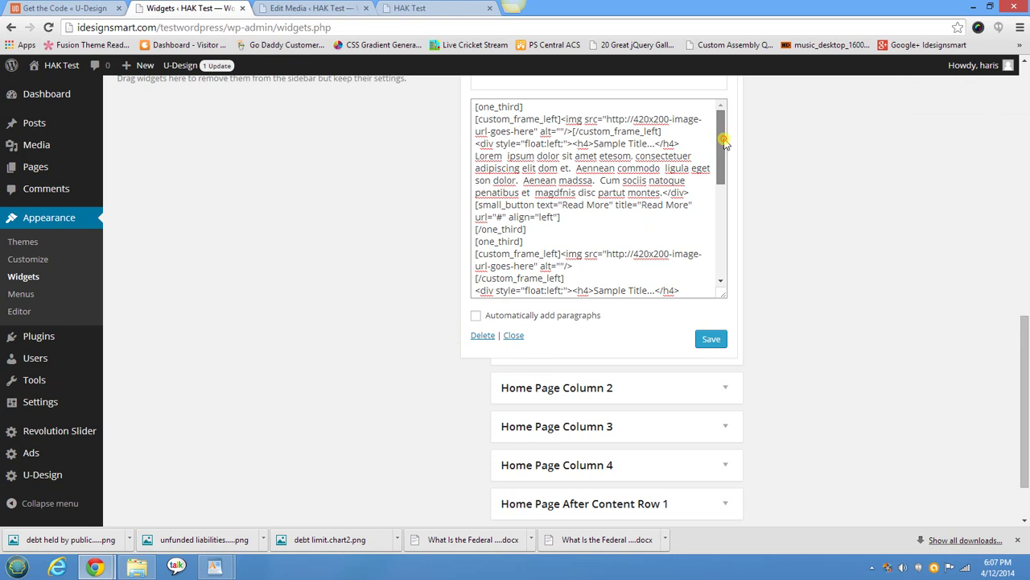
left_click(609, 120)
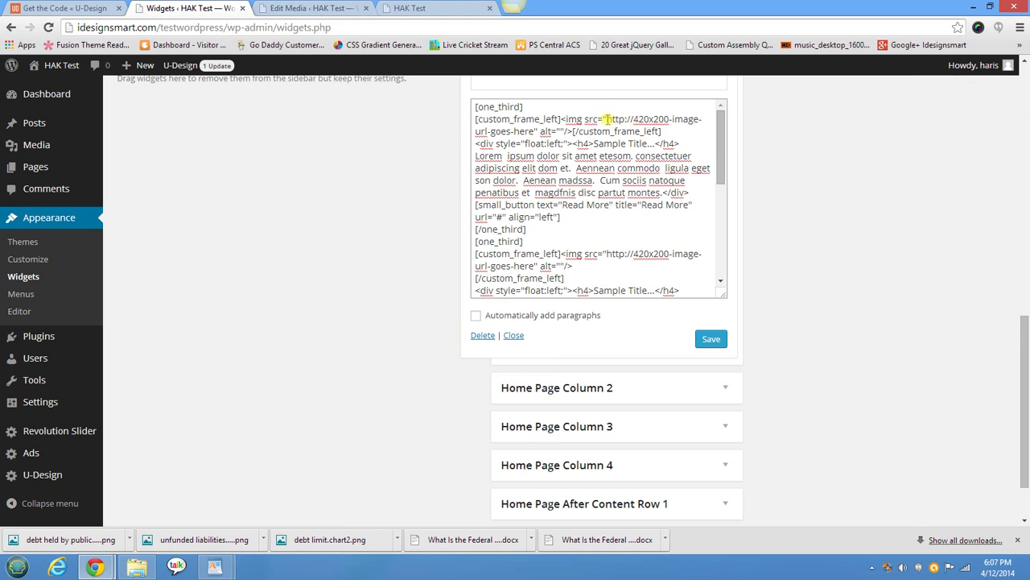
left_click_drag(622, 119, 636, 121)
left_click_drag(549, 131, 531, 131)
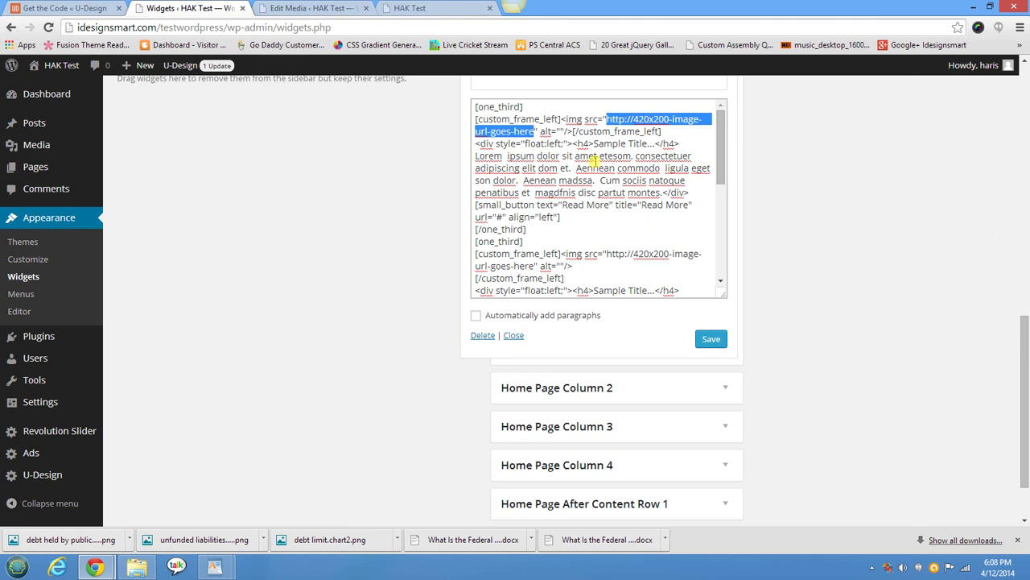
key("ctrl+v")
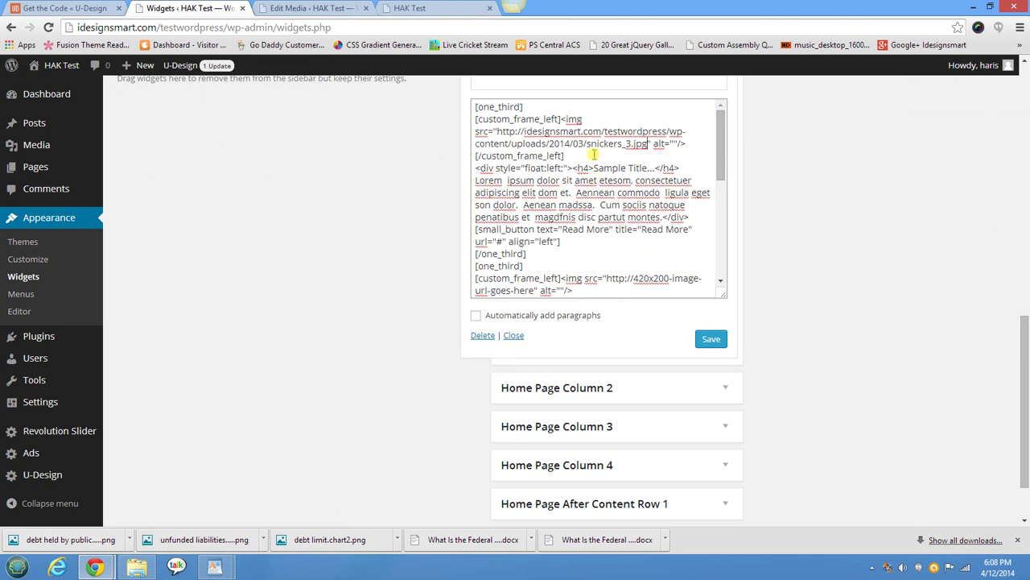
Step: Replace the image URL placeholders of the second and third columns with the snickers_3.jpg URL and save the widget
left_click_drag(720, 131, 723, 165)
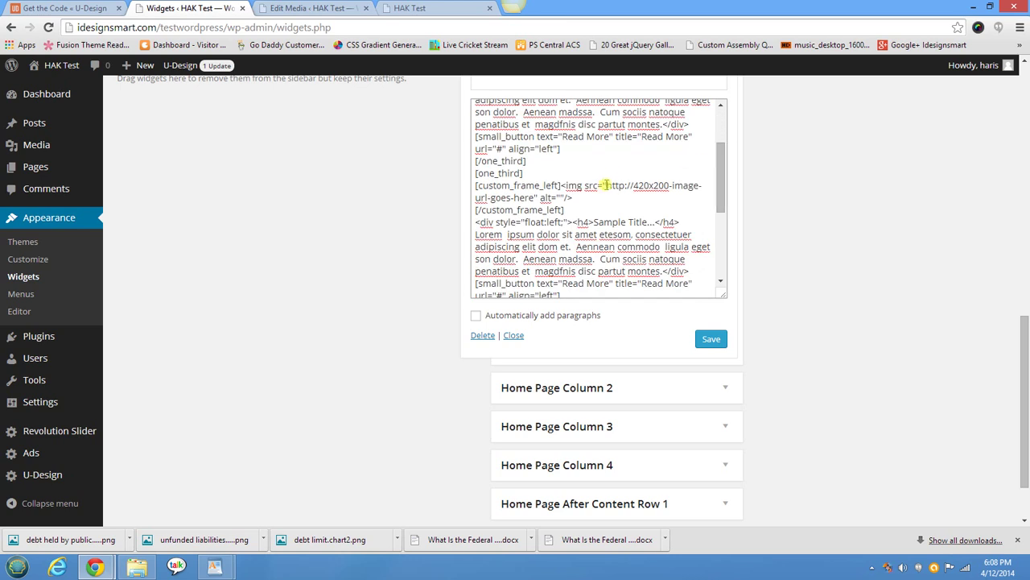
left_click_drag(605, 185, 528, 198)
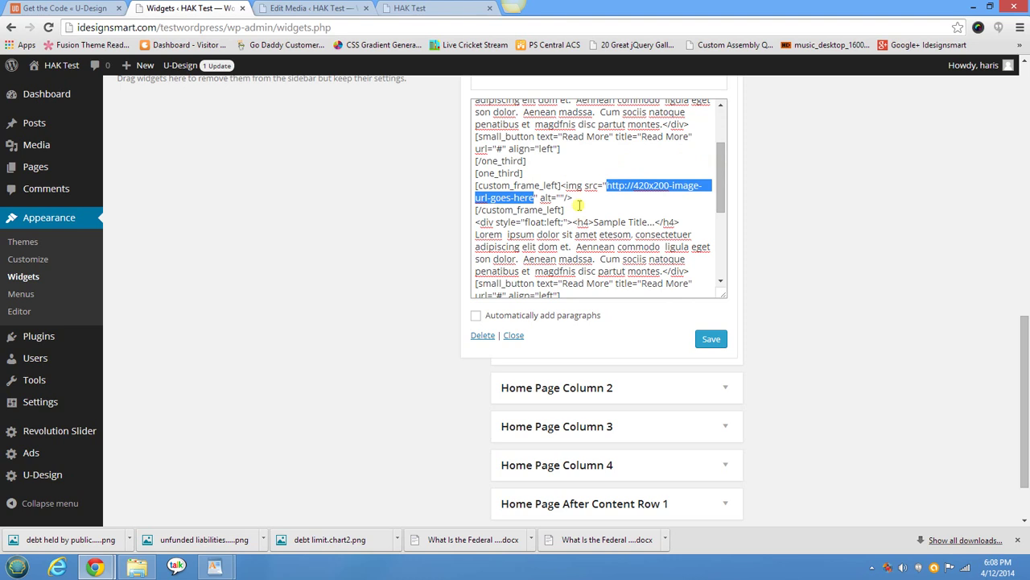
key("ctrl+v")
left_click_drag(720, 184, 718, 229)
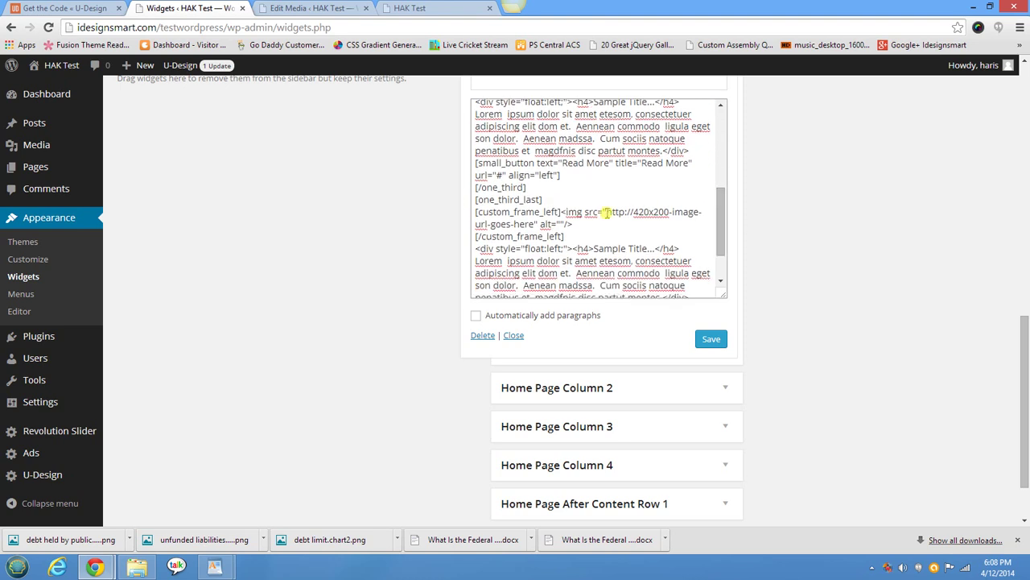
left_click_drag(606, 212, 531, 223)
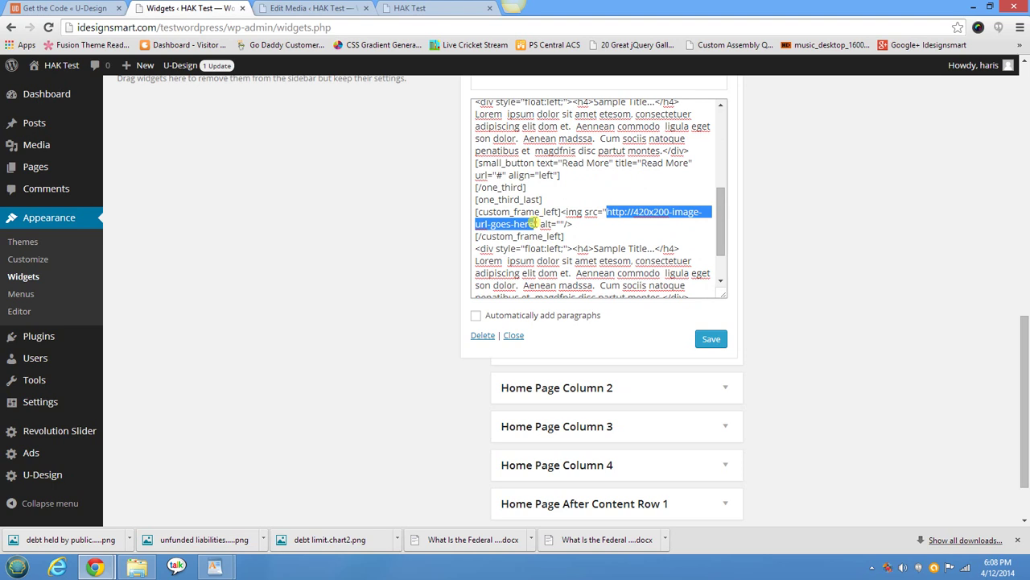
key("ctrl+v")
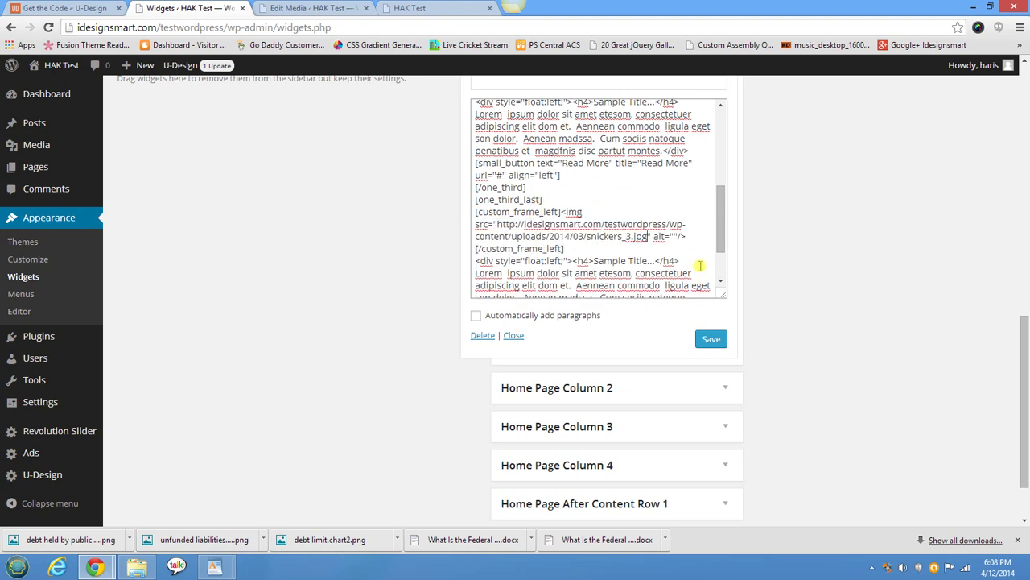
left_click(709, 338)
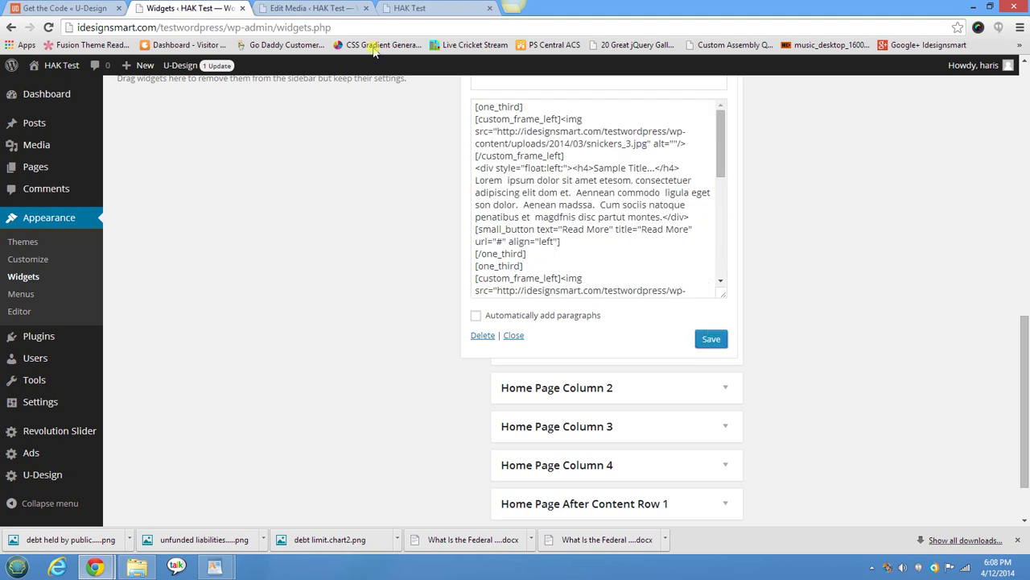
Step: Reload the test site's home page and examine the slider, welcome section and three image columns
left_click(409, 8)
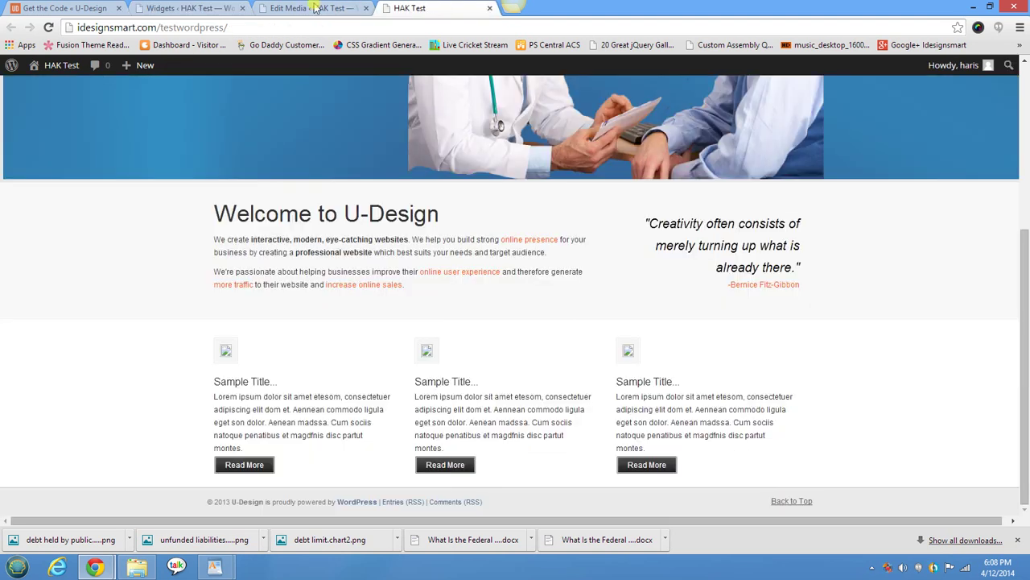
left_click(50, 28)
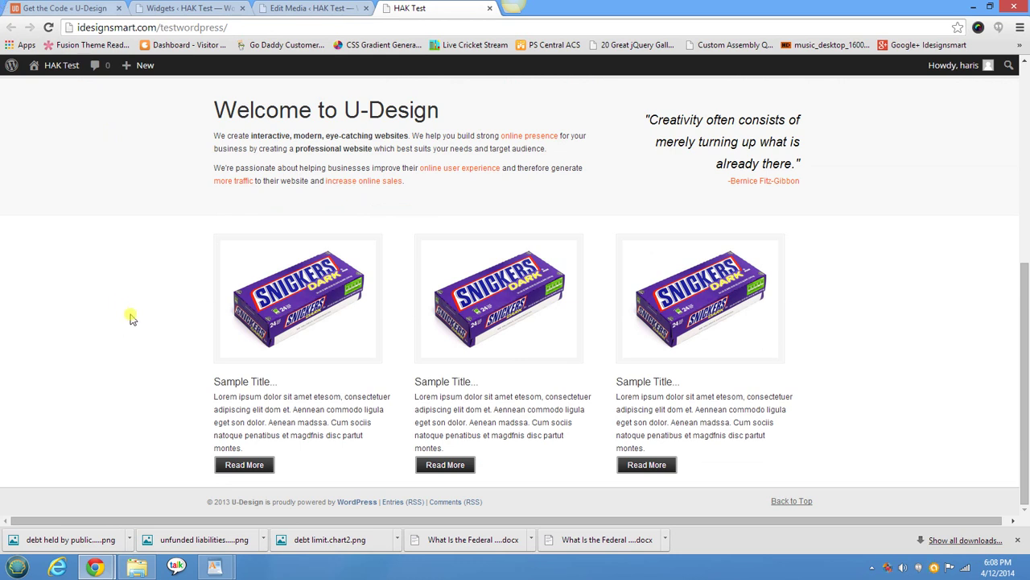
scroll(131, 316, "up", 5)
scroll(132, 314, "down", 5)
scroll(638, 337, "up", 3)
scroll(553, 362, "down", 3)
scroll(554, 363, "up", 3)
scroll(554, 358, "down", 3)
Step: Expand the Text widget in the Home Page Before Content area and review its entire code
left_click(197, 8)
scroll(925, 368, "up", 4)
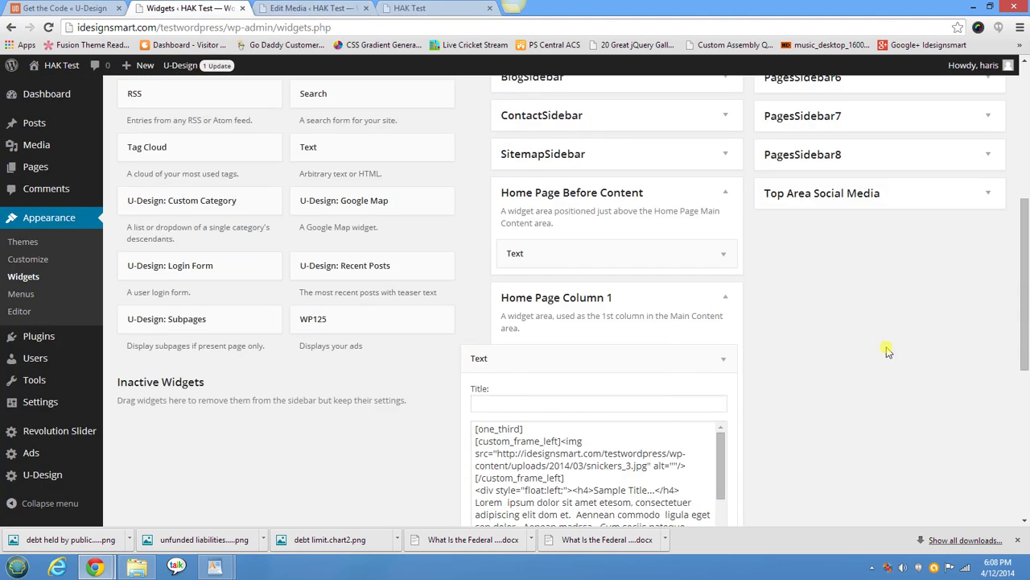
left_click(720, 256)
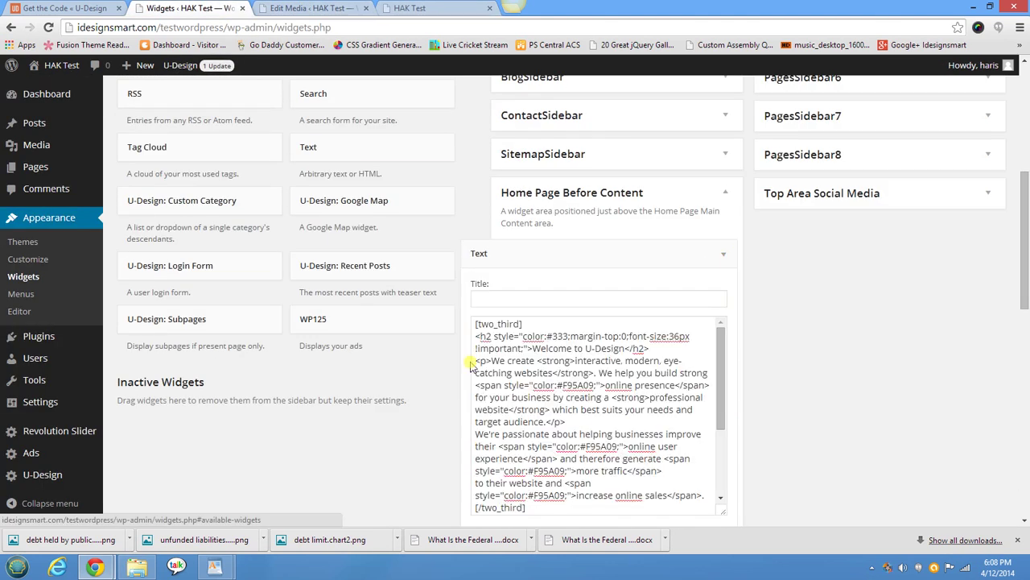
left_click_drag(474, 325, 609, 231)
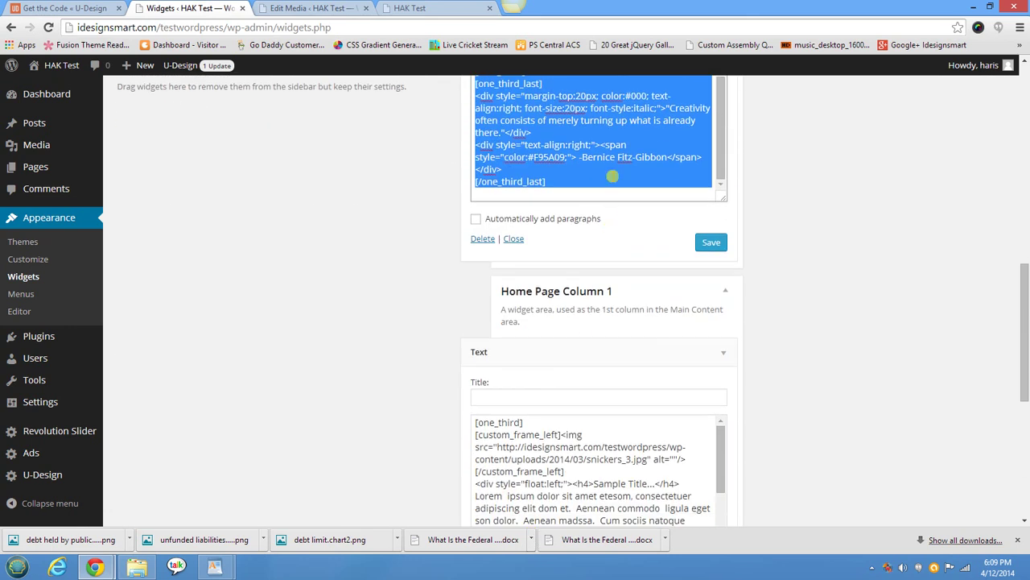
scroll(823, 332, "up", 2)
scroll(774, 248, "up", 2)
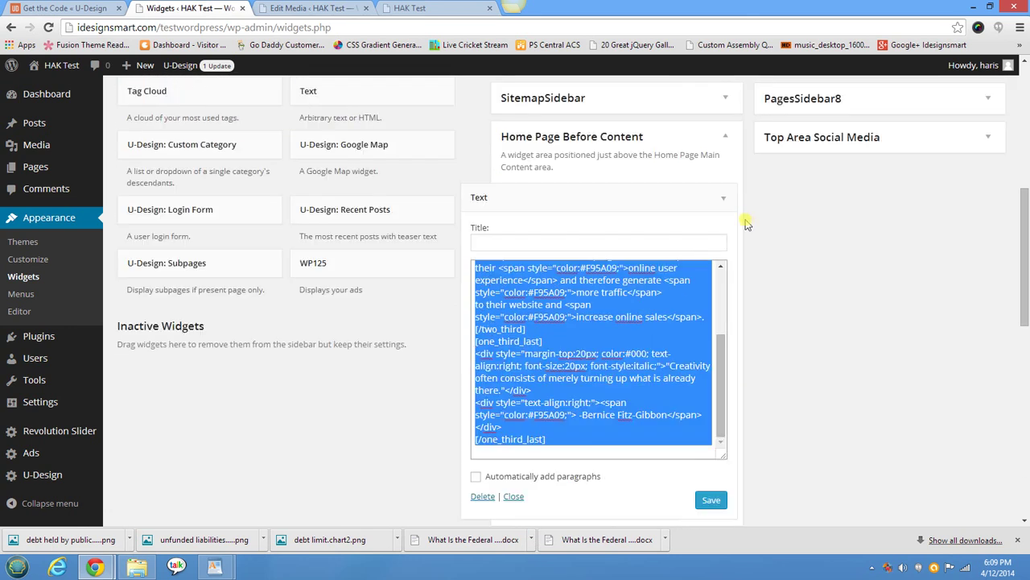
Step: Paste the copied welcome section code after the [divider] line in the Home Page Column 1 Text widget and save it
left_click(721, 197)
scroll(716, 333, "down", 2)
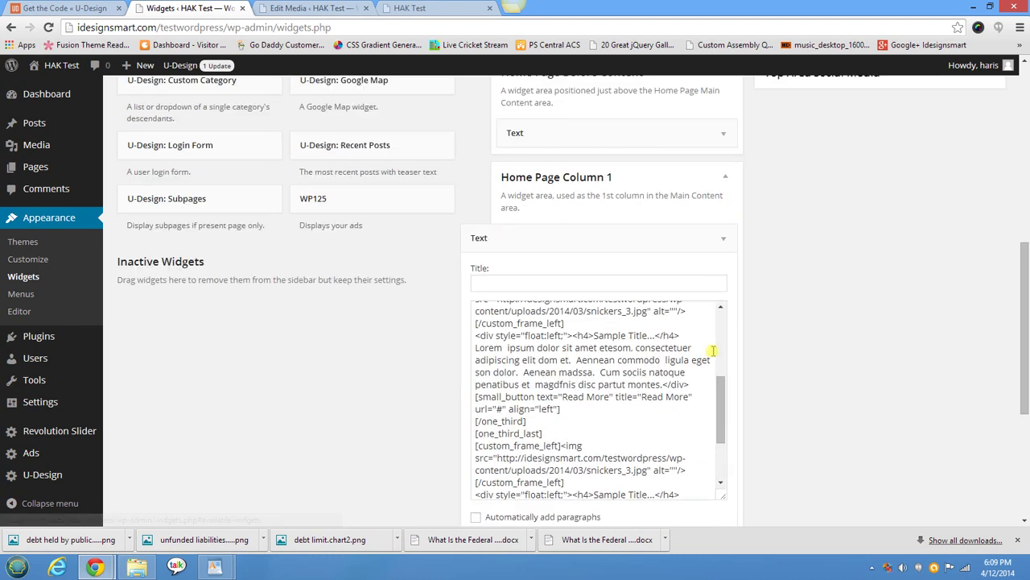
left_click_drag(716, 378, 715, 463)
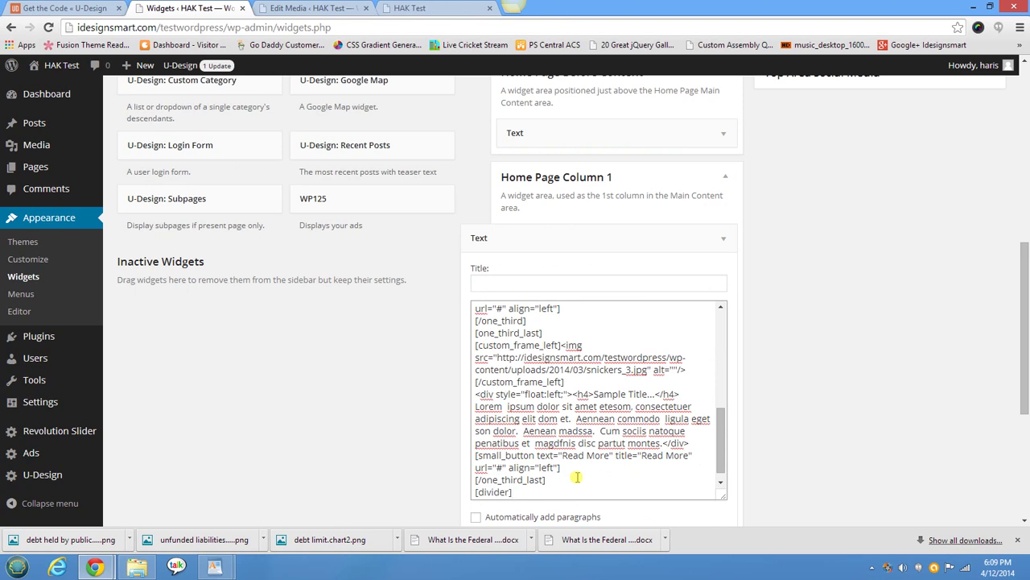
key("Return")
key("ctrl+v")
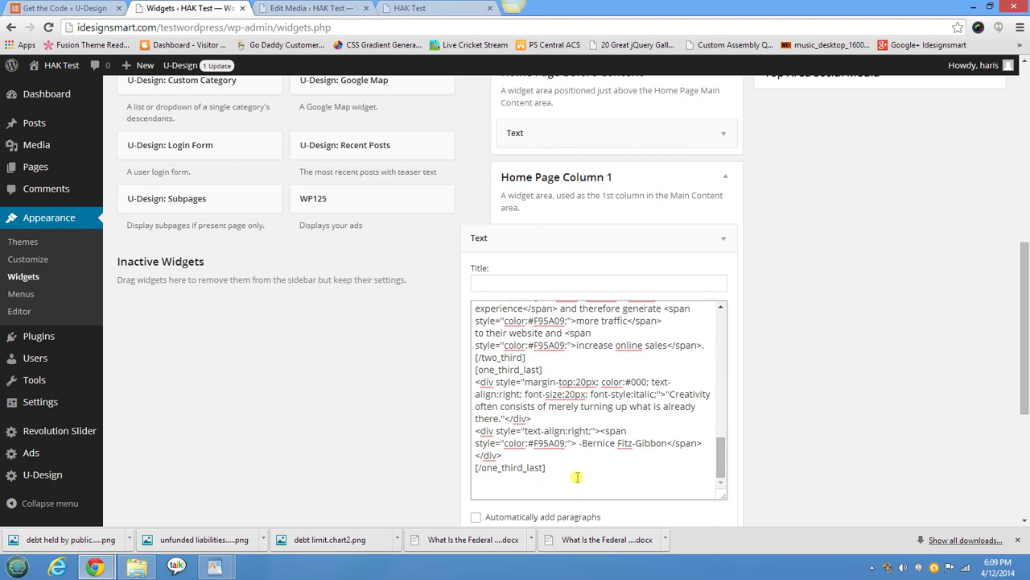
scroll(579, 455, "down", 3)
left_click(710, 281)
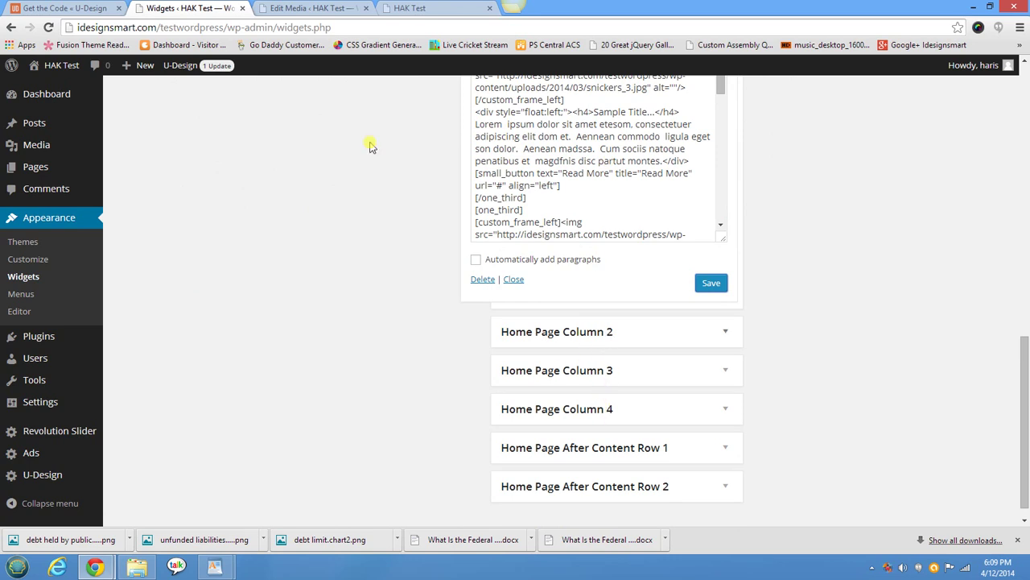
Step: Reload the test site's home page and examine the welcome section and quote below the three image columns
left_click(419, 8)
left_click(49, 27)
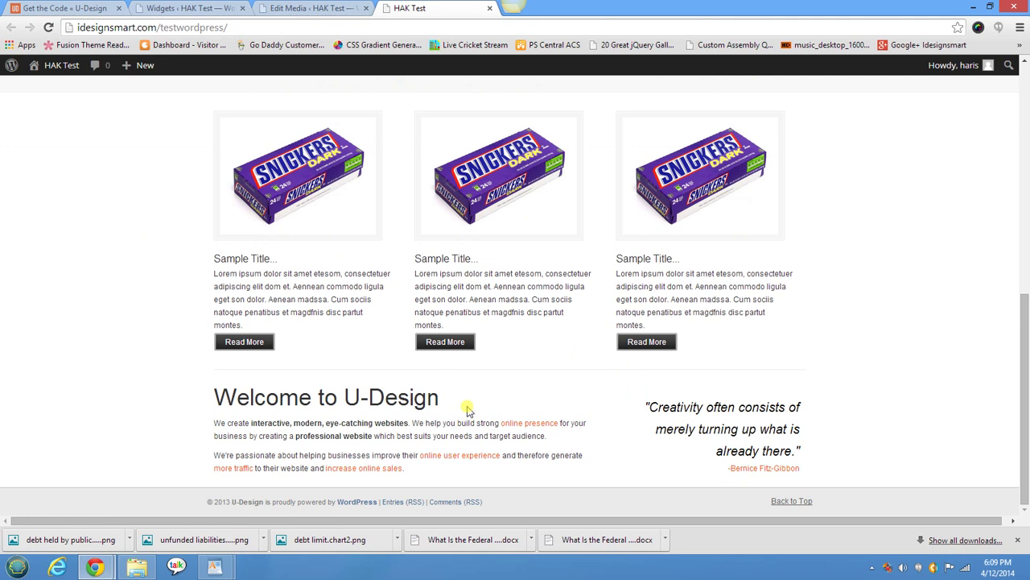
left_click_drag(215, 393, 768, 479)
left_click(768, 479)
left_click(1025, 359)
left_click_drag(1025, 348, 1014, 380)
Step: Copy the Lorem ipsum paragraph under the first image column's Sample Title on the home page
left_click_drag(215, 274, 267, 327)
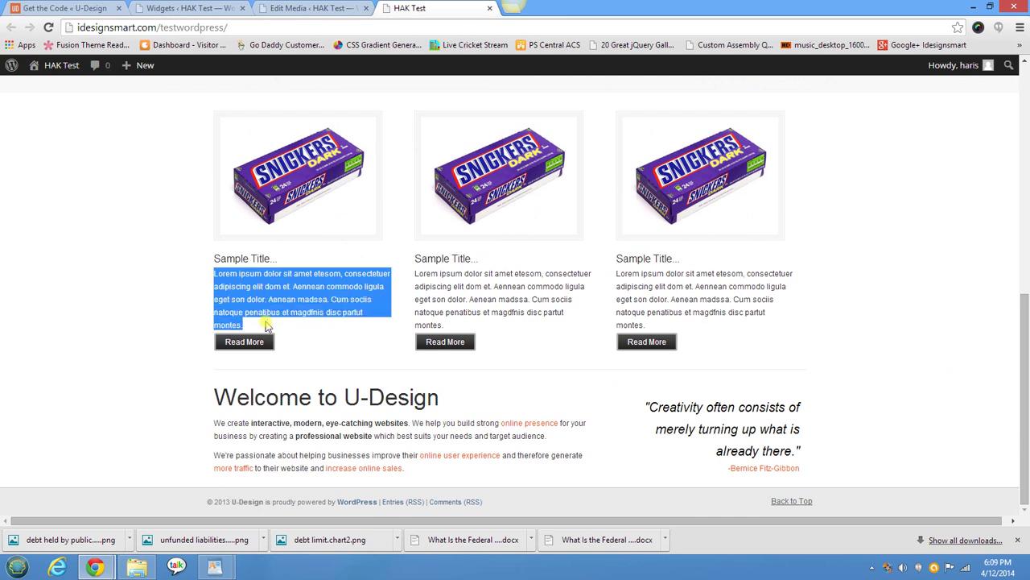
right_click(281, 299)
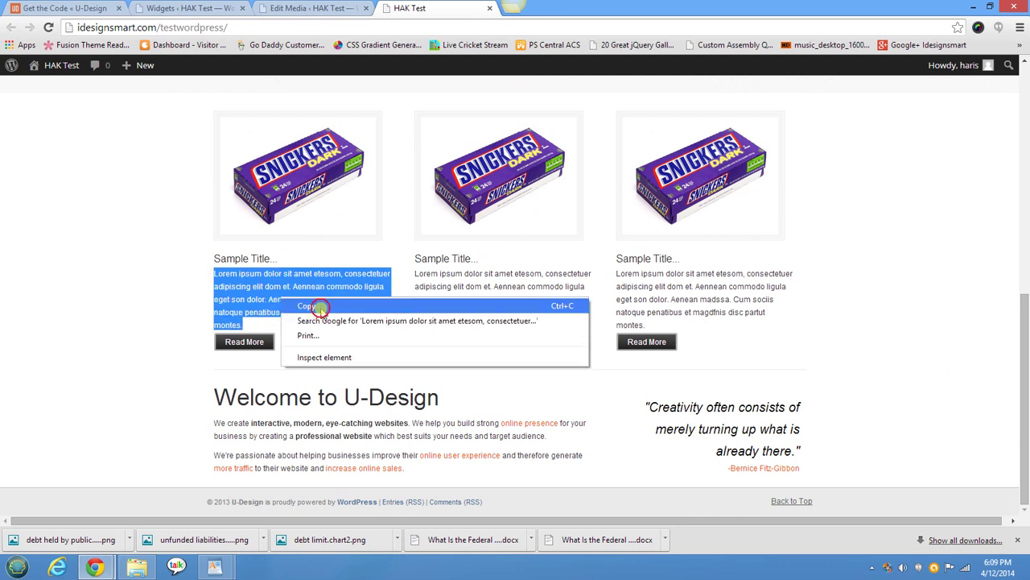
left_click(309, 306)
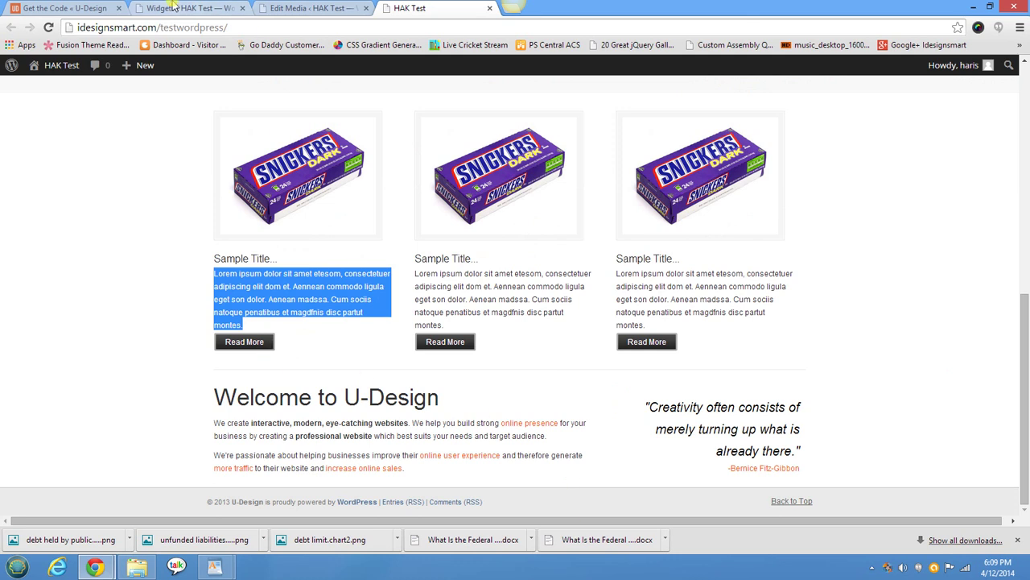
Step: Add a Text widget to the Bottom 1 area on the Widgets page and paste the copied Lorem ipsum paragraph into it
left_click(174, 6)
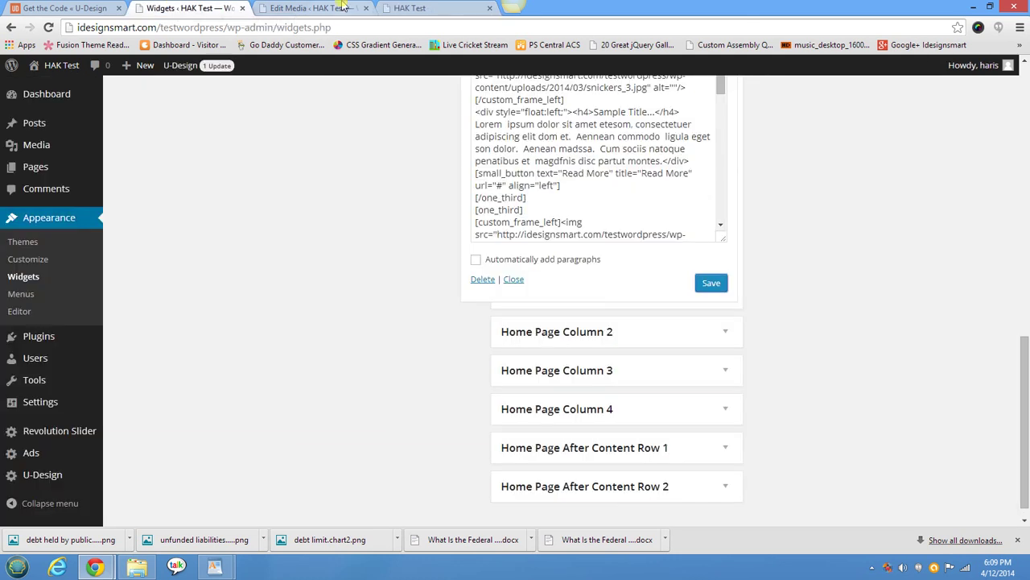
scroll(811, 233, "up", 3)
left_click(724, 174)
scroll(832, 386, "up", 3)
scroll(809, 307, "up", 3)
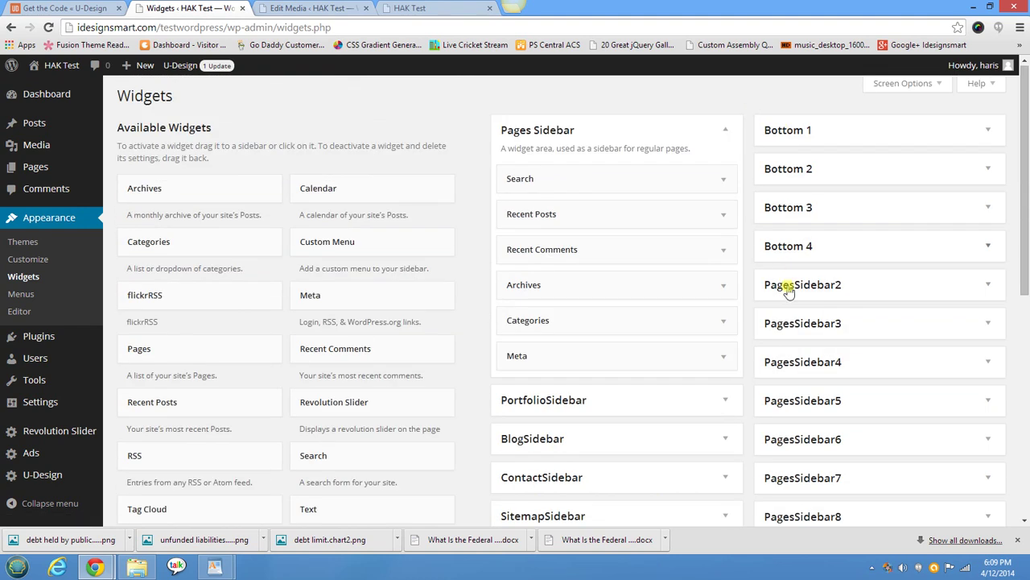
left_click(821, 136)
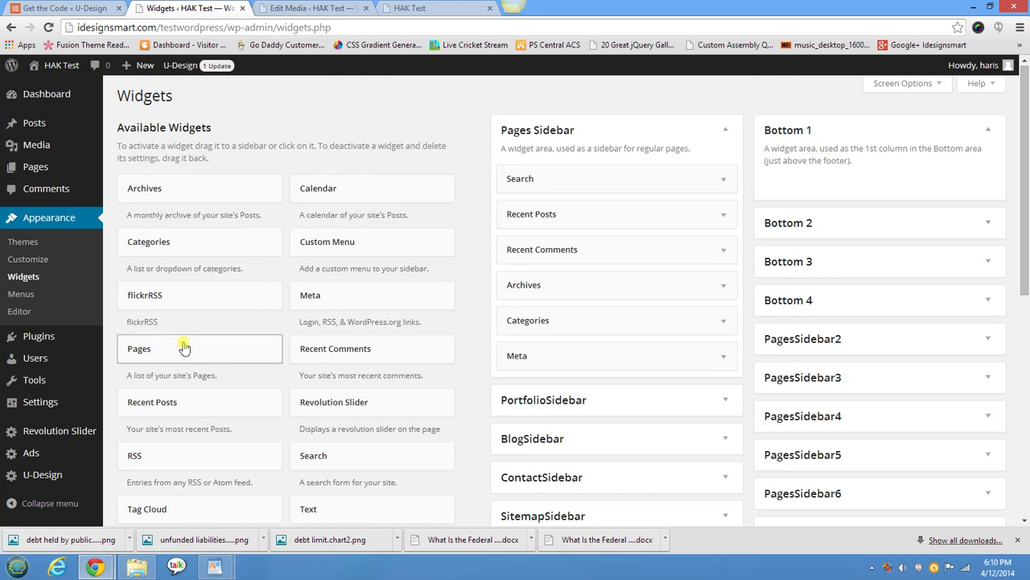
mouse_move(184, 360)
left_mouse_down()
mouse_move(444, 341)
mouse_move(197, 362)
mouse_move(190, 351)
left_mouse_up()
left_click_drag(297, 509, 794, 182)
left_click(775, 282)
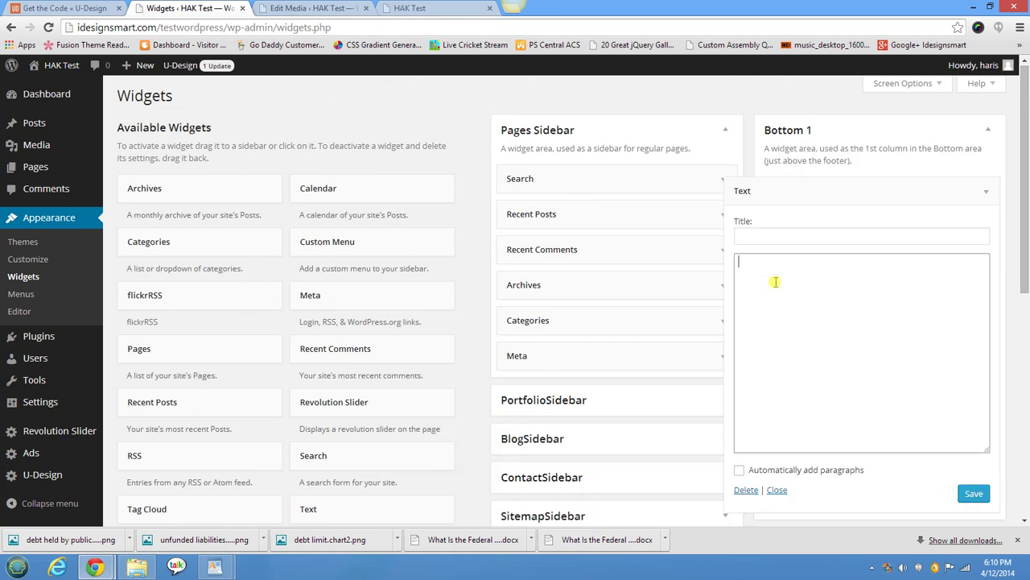
key("ctrl+v")
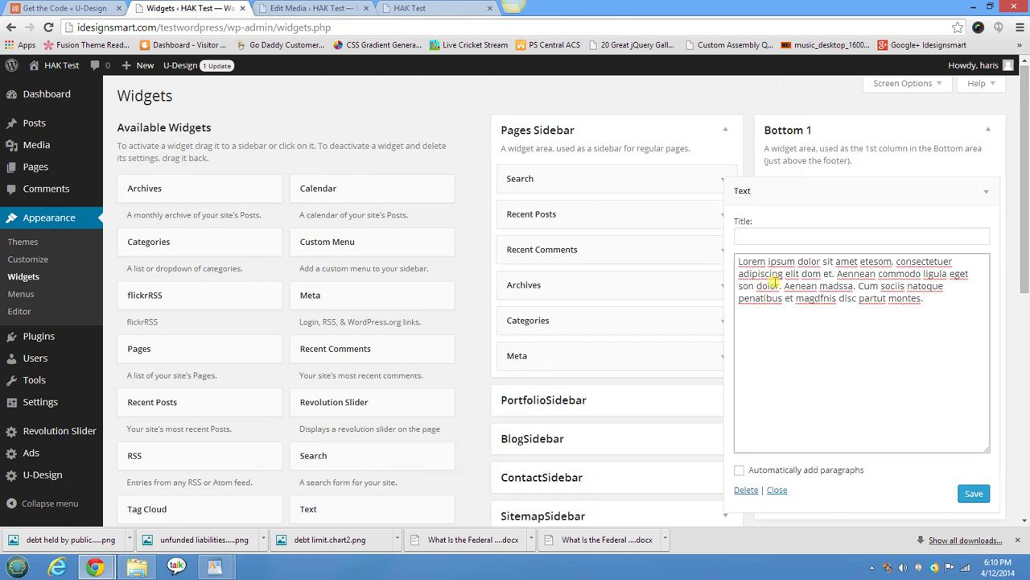
left_click(986, 190)
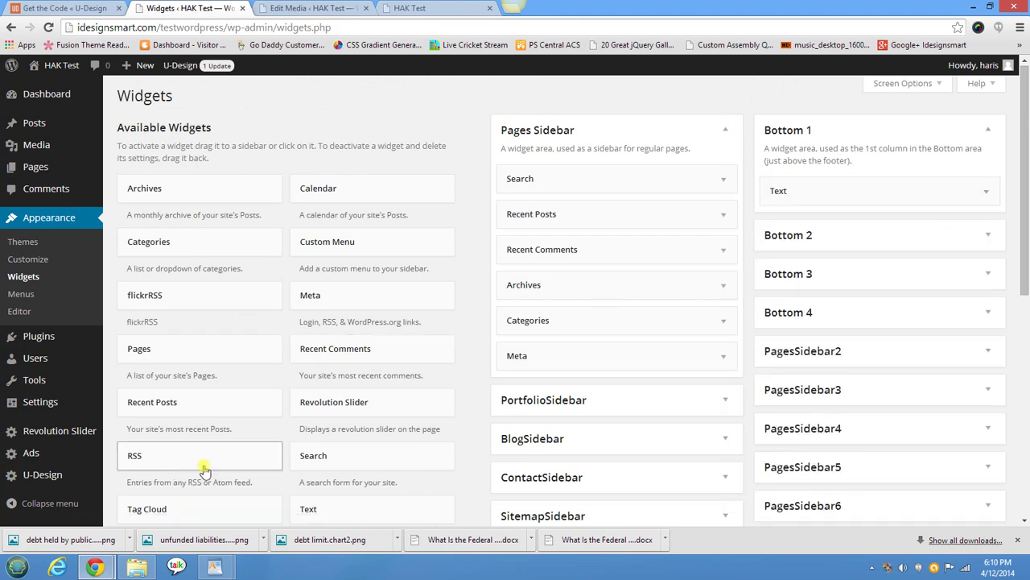
Step: Add a Pages widget below the Text widget in the Bottom 1 area and collapse it
left_click(234, 355)
left_click_drag(234, 354, 875, 230)
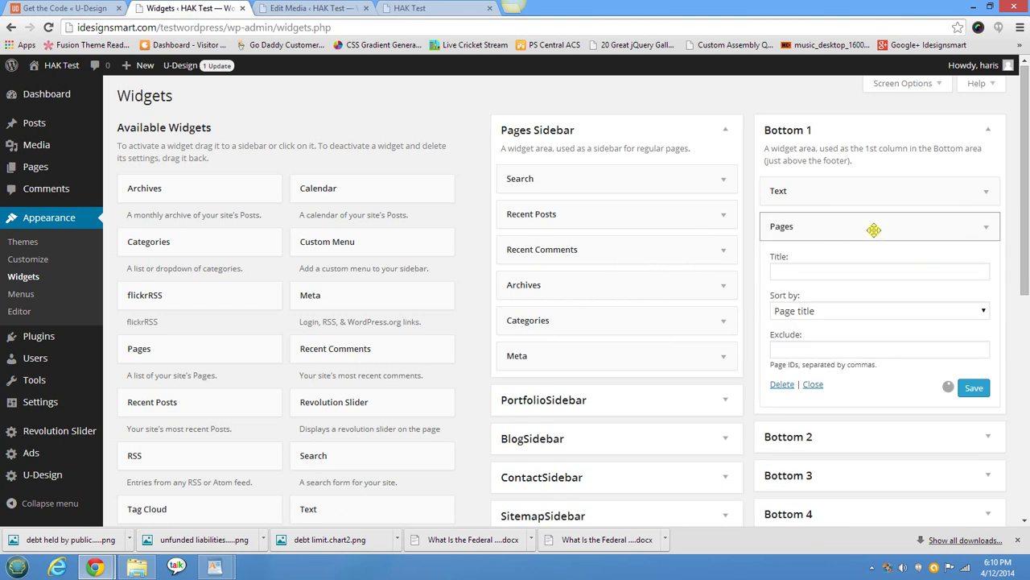
left_click(985, 230)
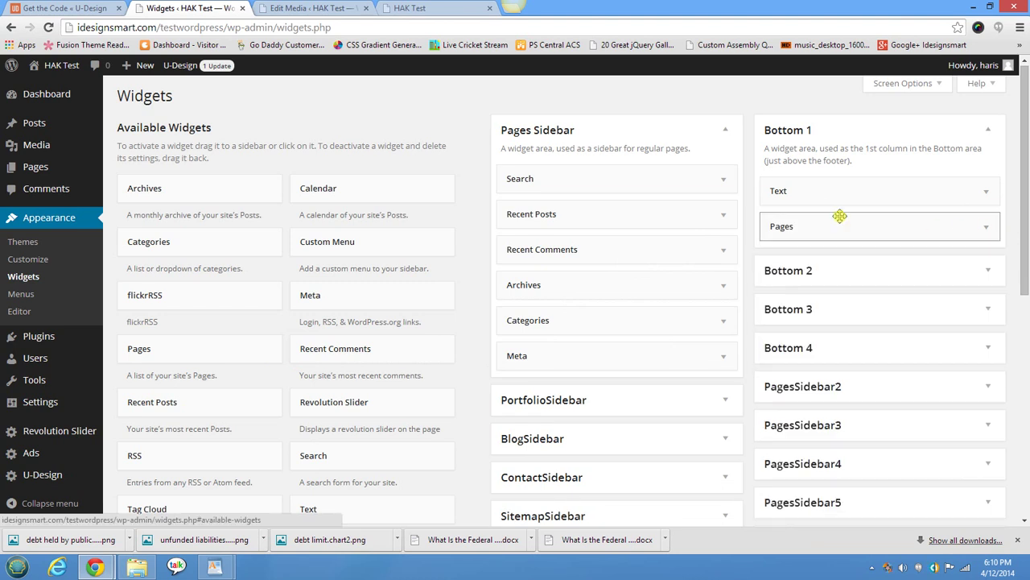
Step: Add a Text widget to the Bottom 2 area and paste the copied Lorem ipsum paragraph into it twice
left_click(893, 267)
left_click_drag(297, 508, 813, 319)
left_click(814, 415)
key("ctrl+v")
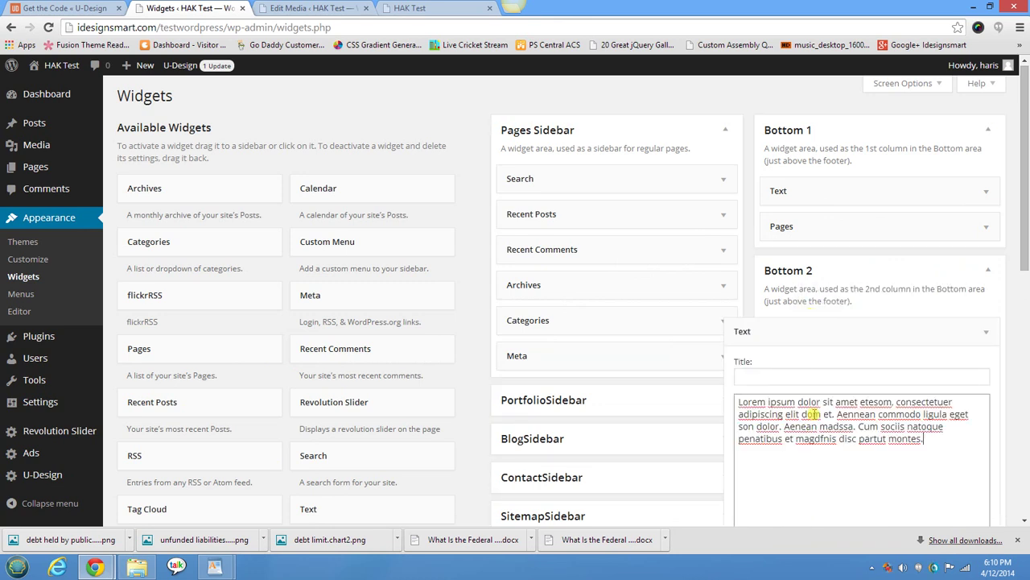
key("ctrl+v")
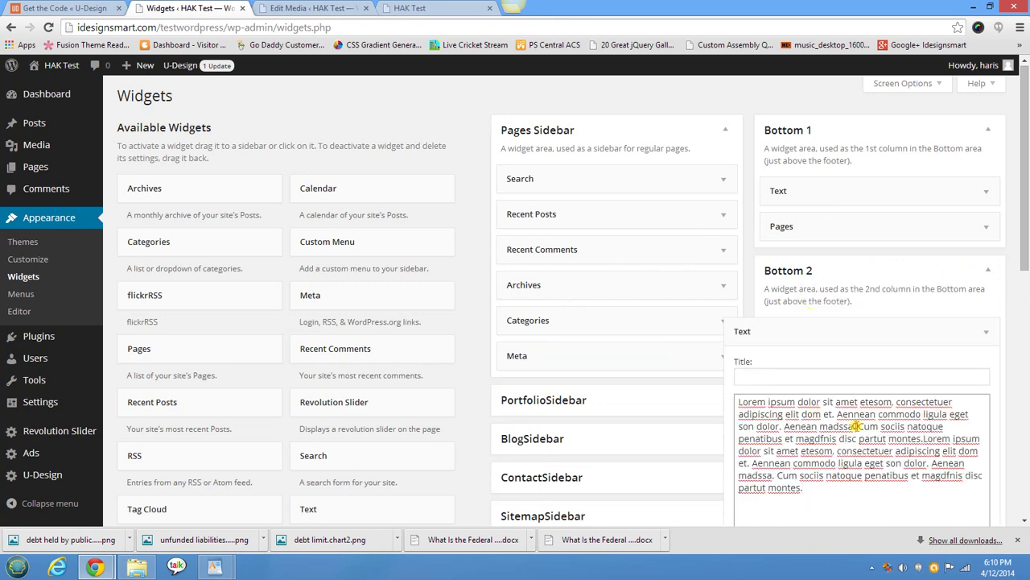
Step: Insert a line break before "Cum sociis" in the Bottom 2 text, enable automatic paragraphs and save the widget
key("Return")
scroll(883, 451, "down", 2)
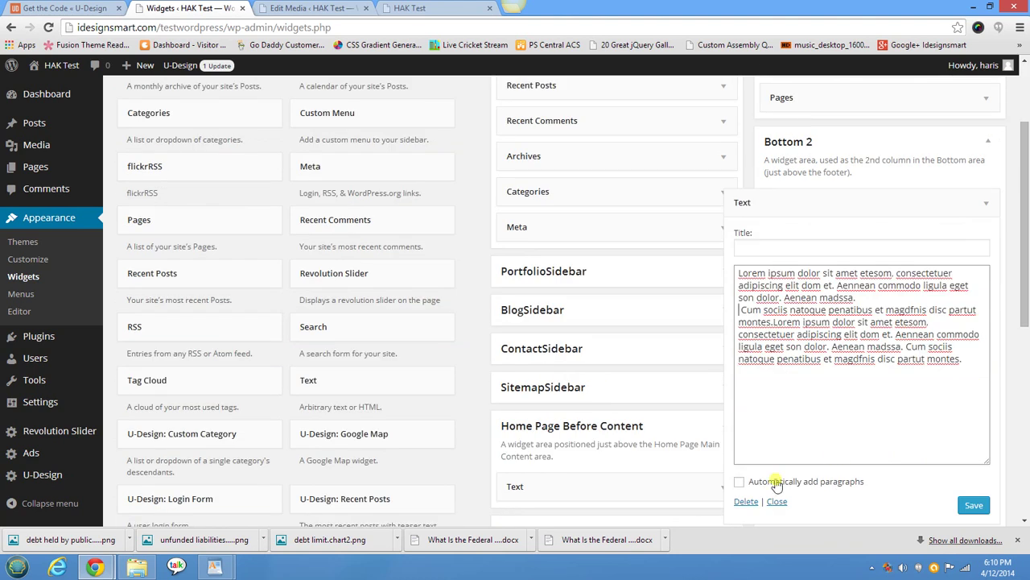
left_click(739, 483)
left_click(969, 505)
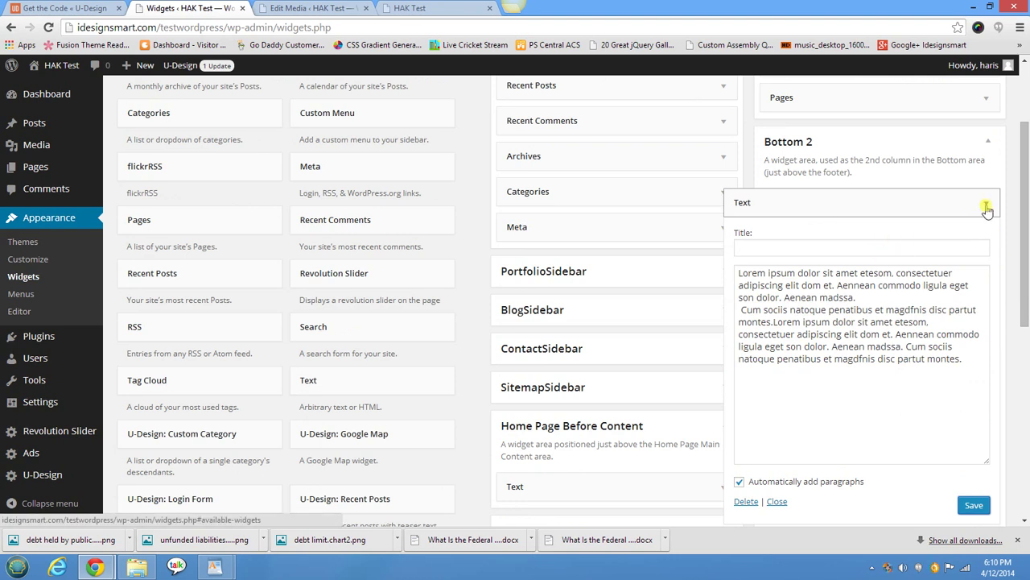
Step: Title the Bottom 2 Text widget "Footer 2", save it and collapse it
left_click(922, 247)
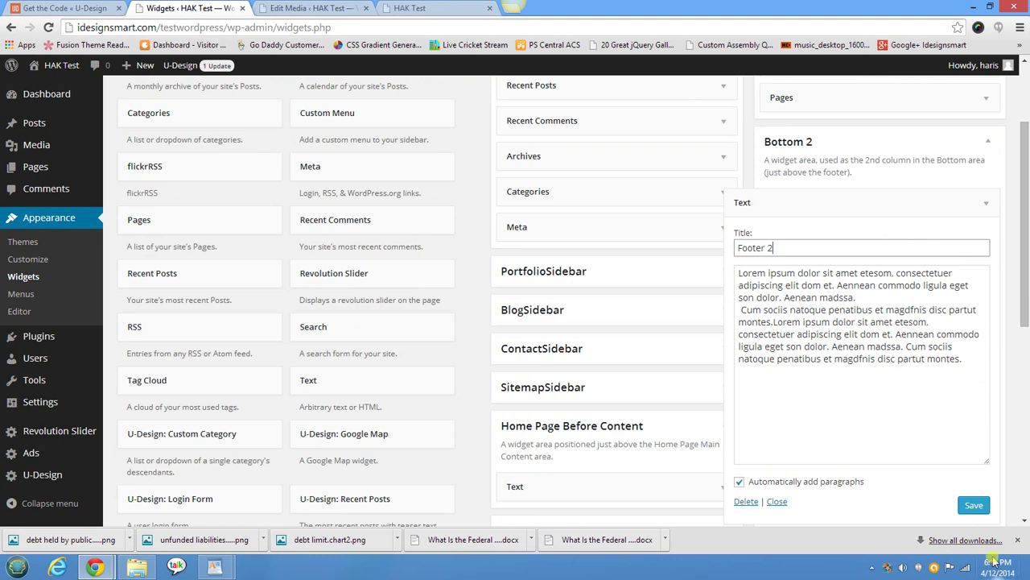
left_click(972, 504)
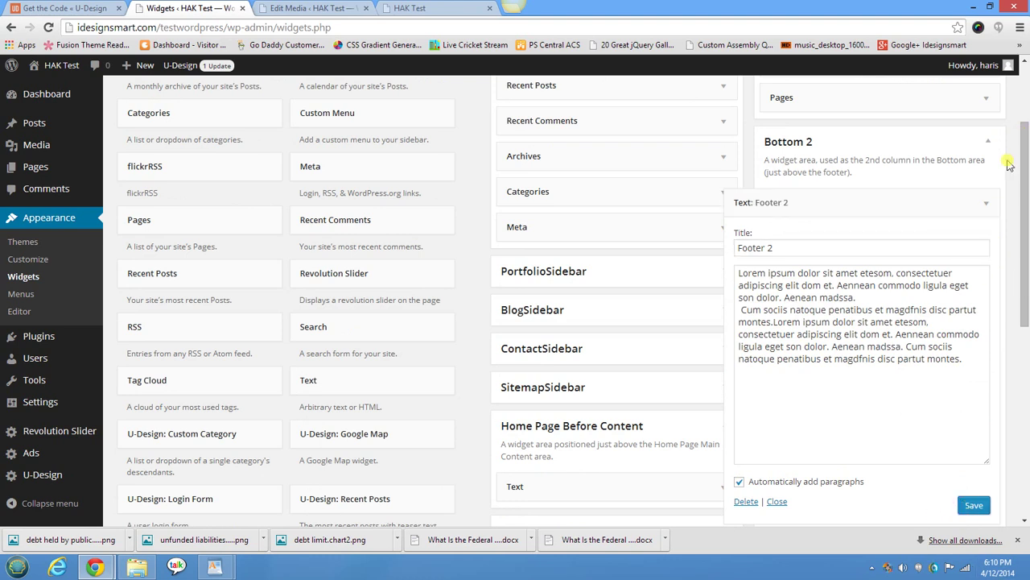
left_click(987, 202)
Step: Title the Bottom 1 Text widget "Footer 1", save it and collapse it
scroll(990, 203, "up", 2)
left_click(989, 204)
left_click(990, 199)
left_click(988, 200)
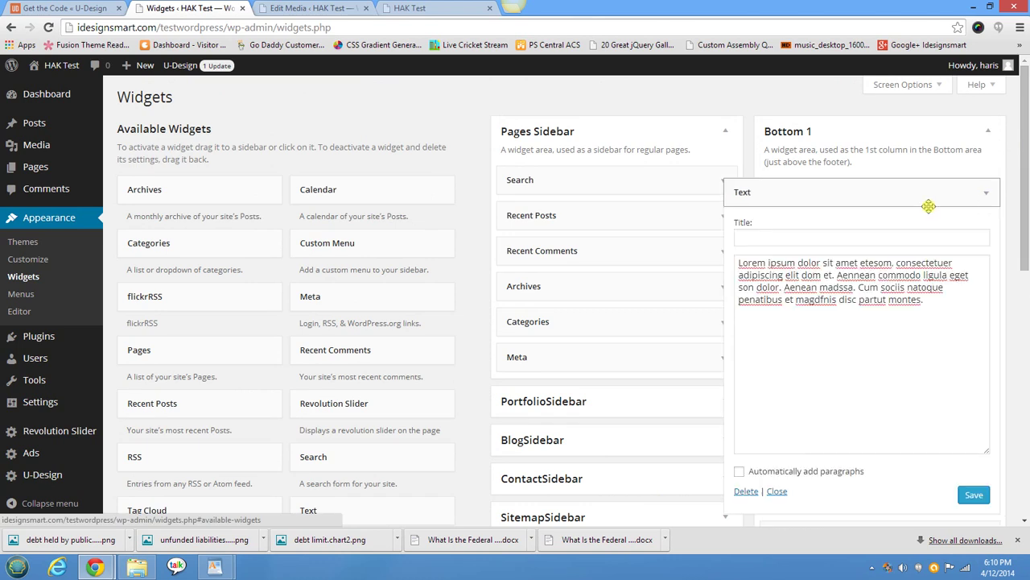
left_click(848, 237)
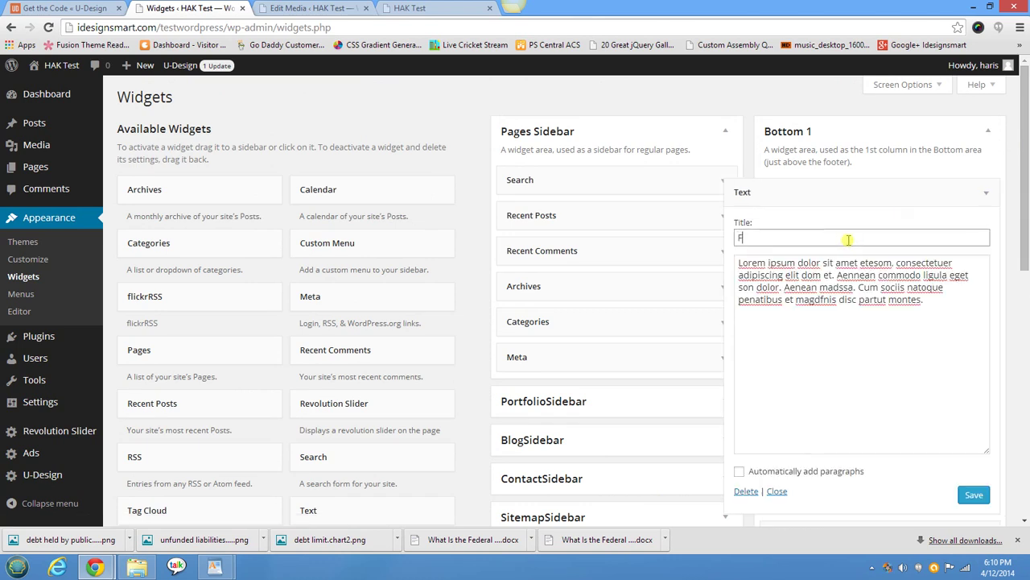
type("Footer 1")
left_click(970, 493)
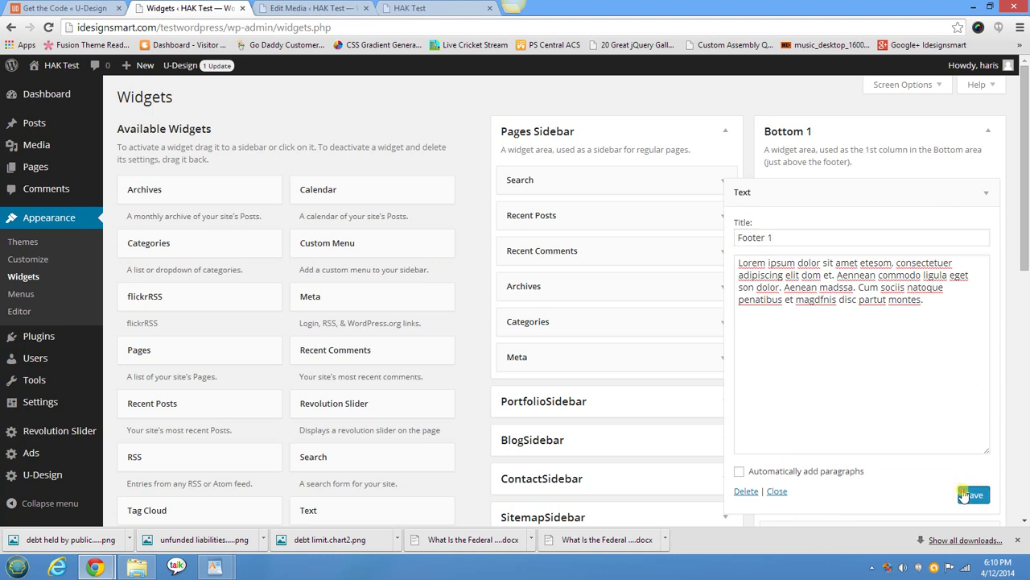
left_click(986, 193)
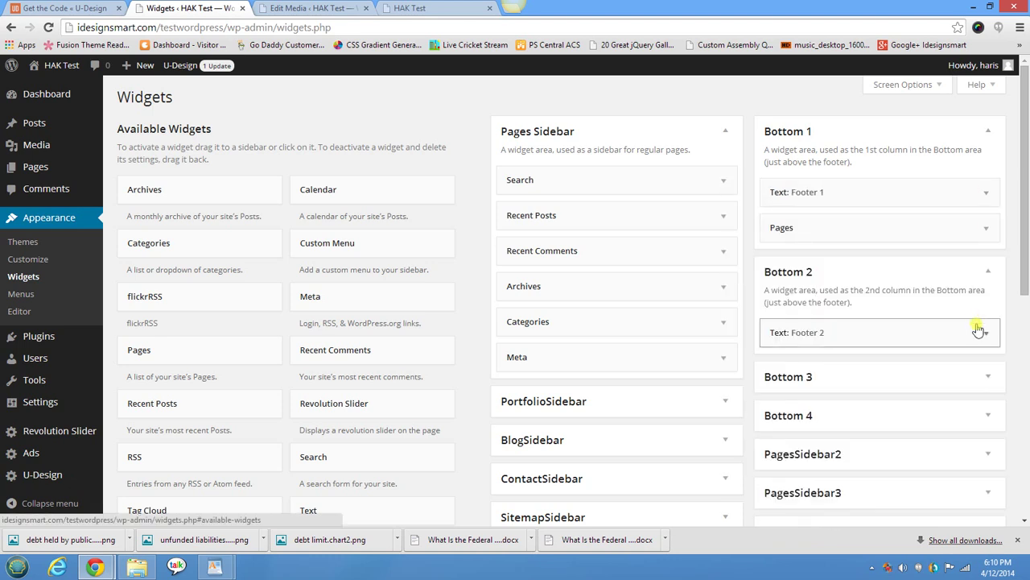
Step: Add a U-Design: Login Form widget to the Bottom 3 area and save it with its default title
left_click(968, 383)
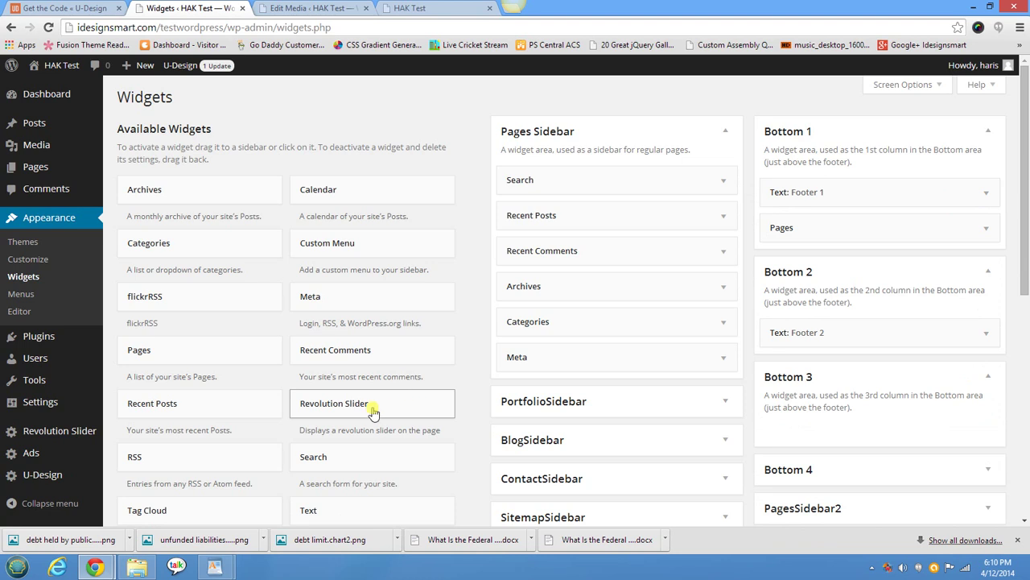
scroll(375, 406, "down", 3)
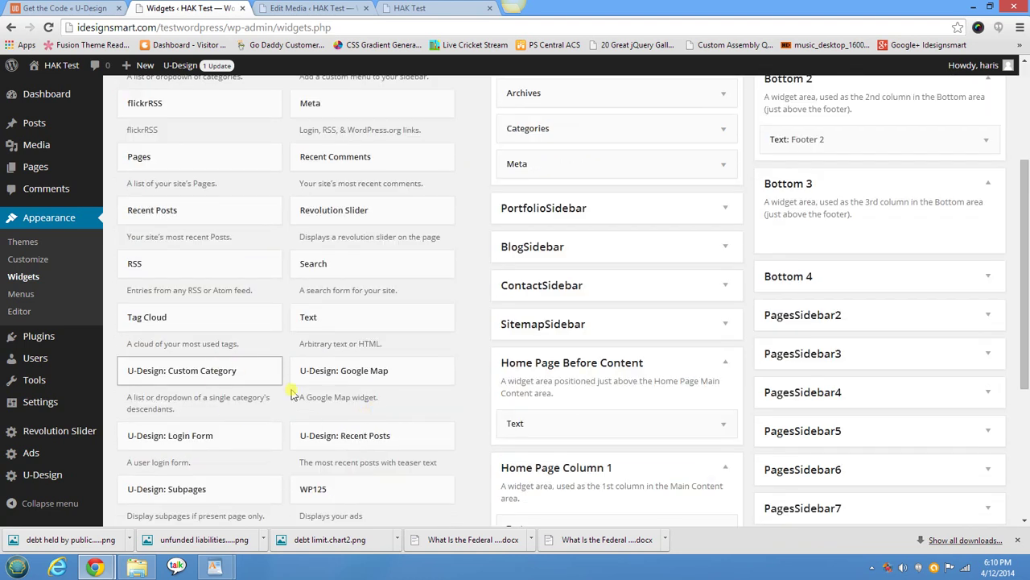
scroll(273, 467, "down", 1)
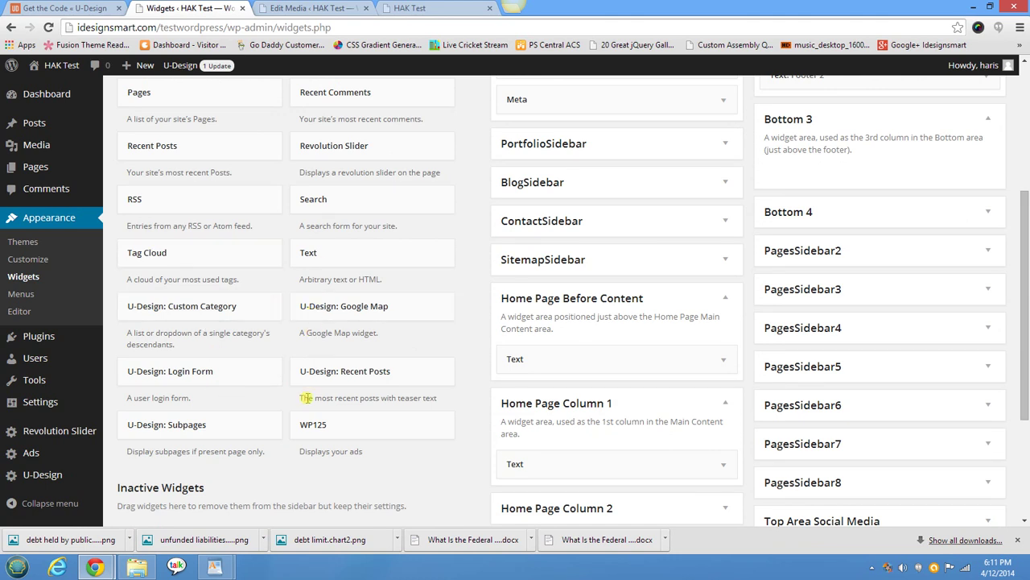
left_click_drag(230, 368, 871, 213)
left_click(974, 252)
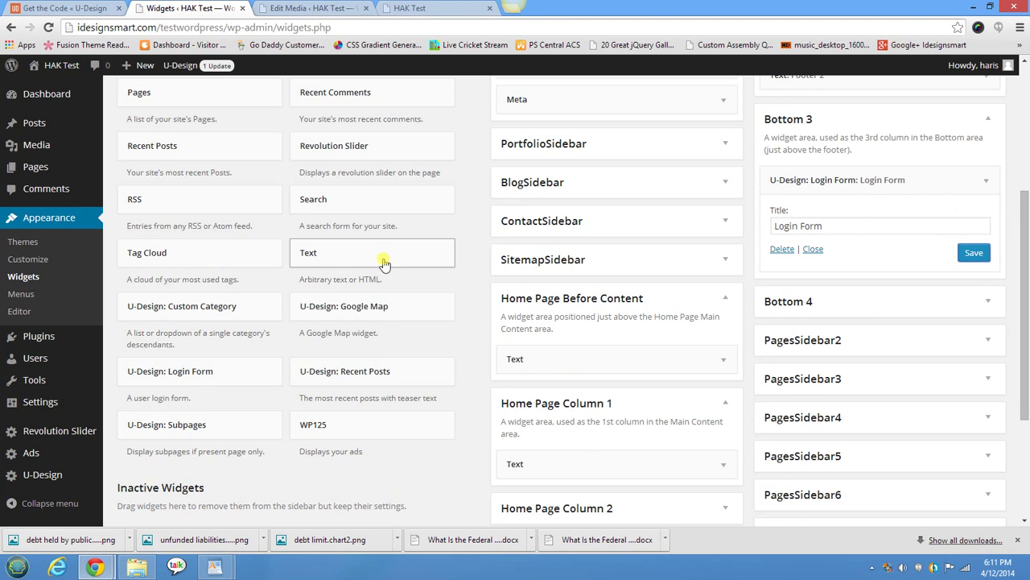
Step: Add a Text widget below the login form in Bottom 3, paste the Lorem ipsum paragraph into it and save
left_click_drag(383, 262, 858, 290)
left_click(808, 376)
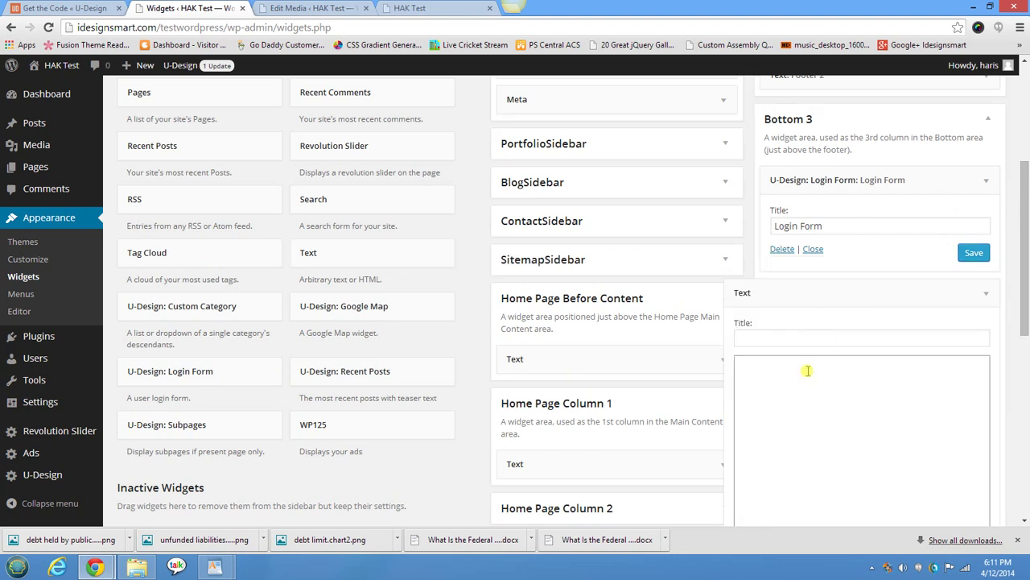
type("Lorem ipsum dolor sit amet etesom. consectetuer adipiscing elit dom et. Aennean commodo ligula eget son dolor. Aenean madssa. Cum sociis natoque penatibus et magdfnis disc partut montes.")
scroll(886, 322, "down", 3)
left_click(985, 405)
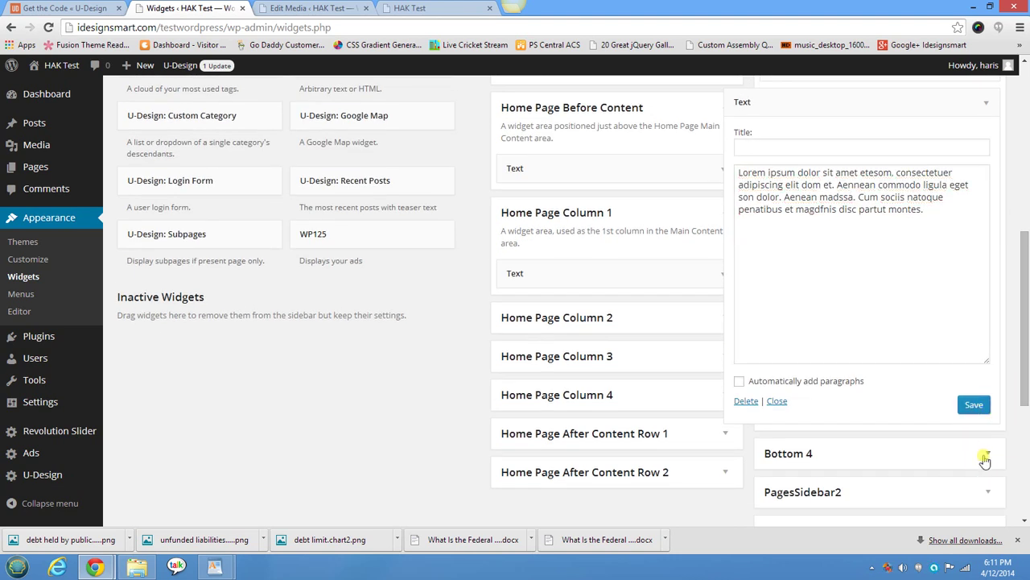
Step: Add a Text widget to the Bottom 4 area and paste the Lorem ipsum paragraph into its body twice
left_click(986, 456)
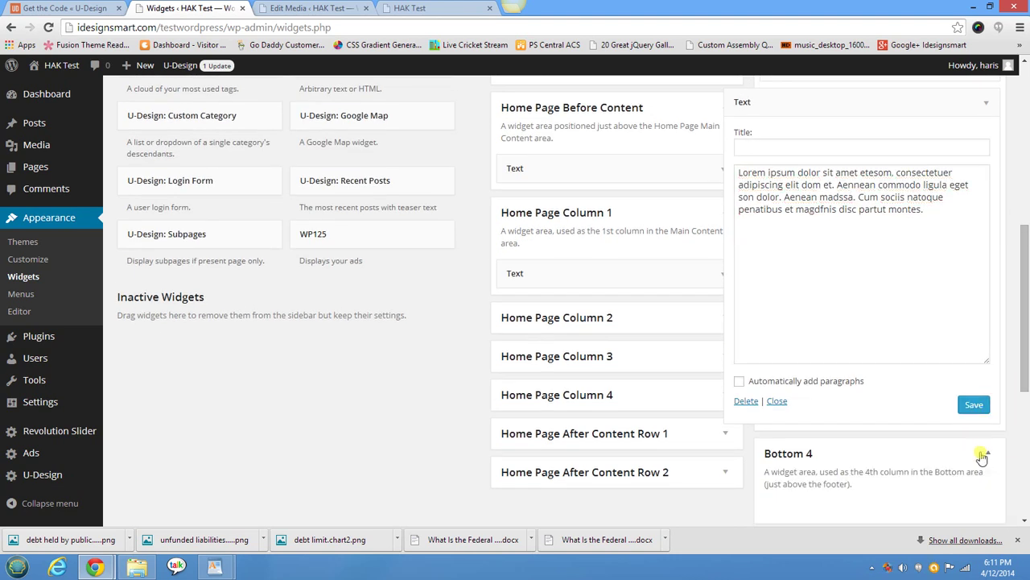
scroll(609, 306, "up", 3)
left_click(598, 314)
left_click_drag(598, 314, 391, 294)
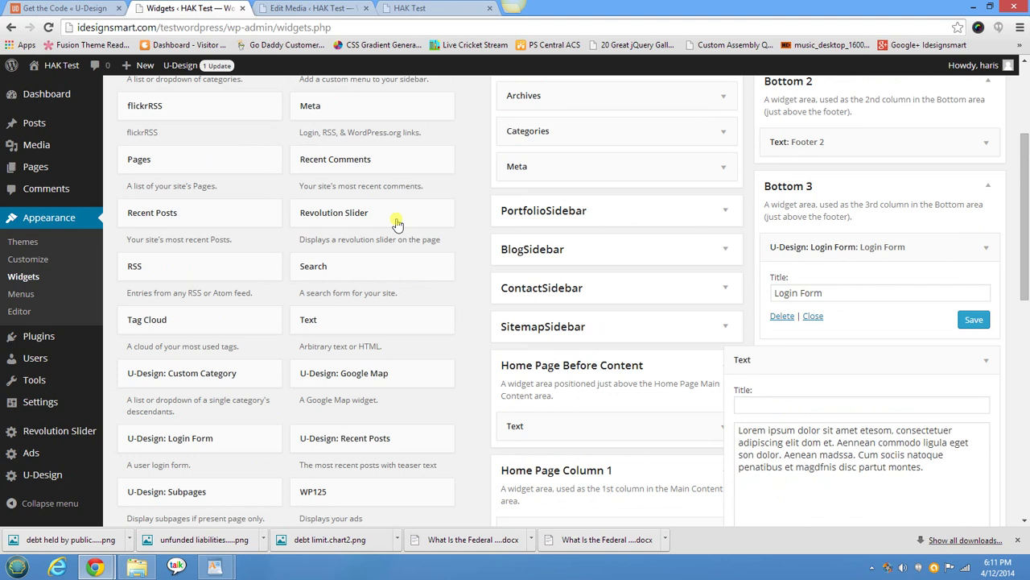
left_click_drag(405, 321, 867, 343)
left_click(847, 408)
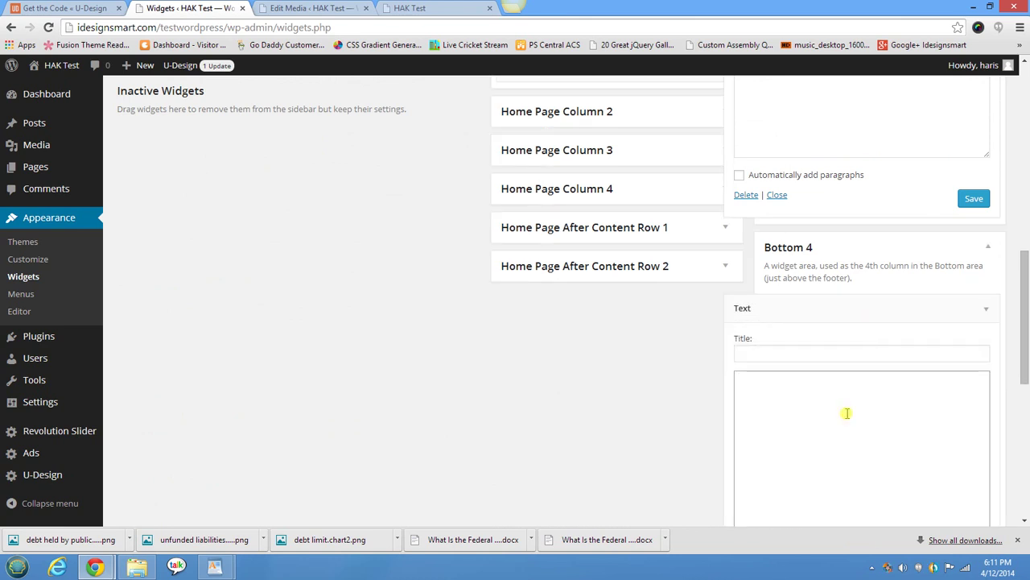
type("Lorem ipsum dolor sit amet etesom, consectetuer adipiscing elit dom et. Aennean commodo ligula eget son dolor. Aenean madssa. Cum sociis natoque penatibus et magdfnis disc partut montes.")
type("Lorem ipsum dolor sit amet etesom, consectetuer adipiscing elit dom et. Aennean commodo ligula eget son dolor. Aenean madssa. Cum sociis natoque penatibus et magdfnis disc partut montes.")
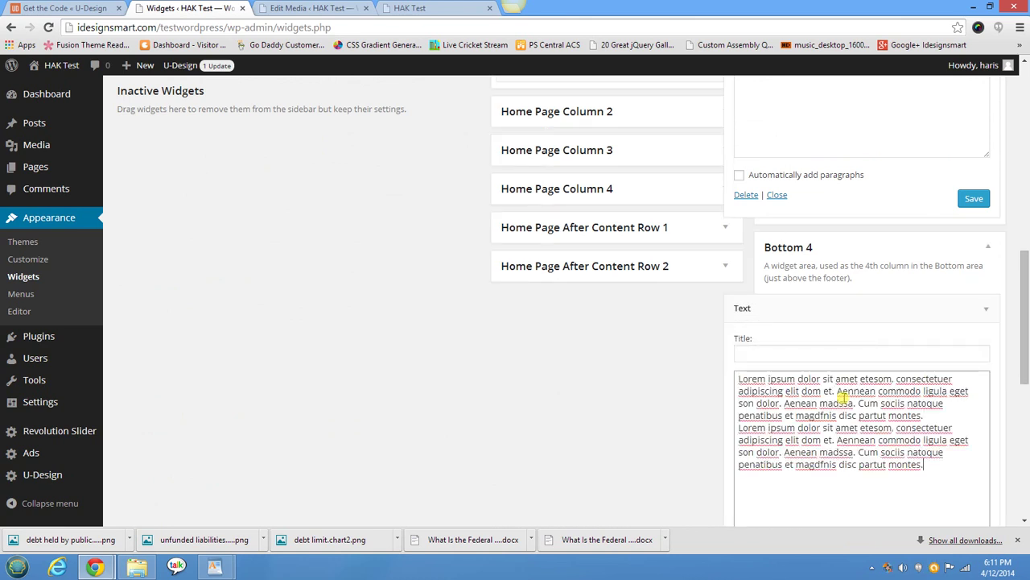
Step: Title the Bottom 4 Text widget "Footer 4", save it and collapse it
scroll(844, 392, "down", 3)
left_click(808, 222)
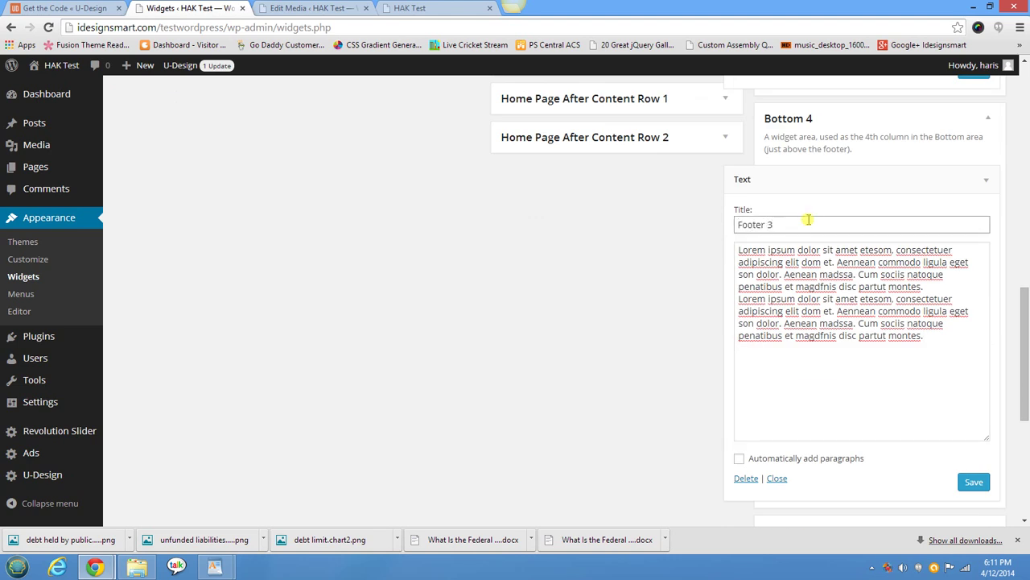
left_click(979, 482)
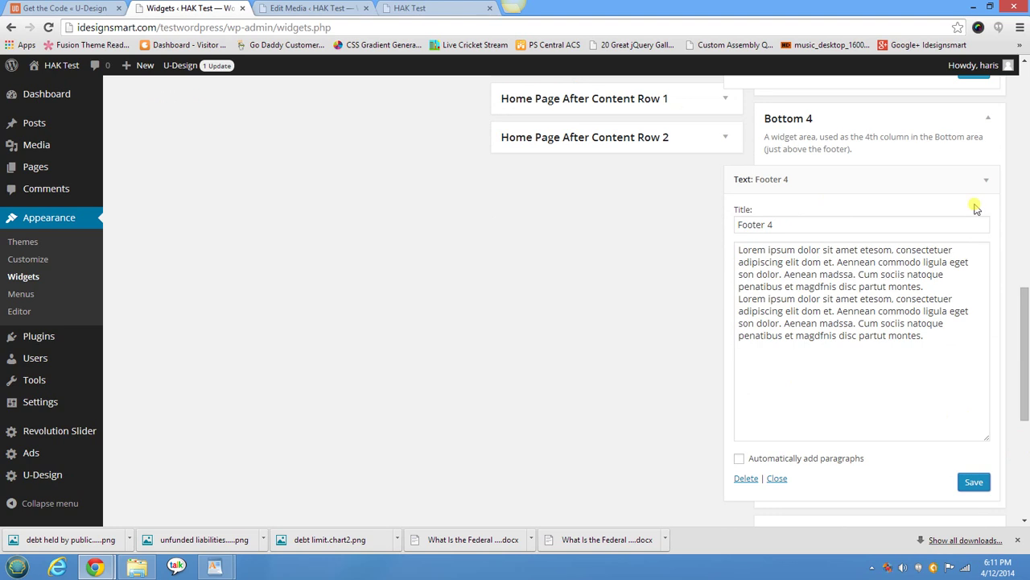
left_click(986, 180)
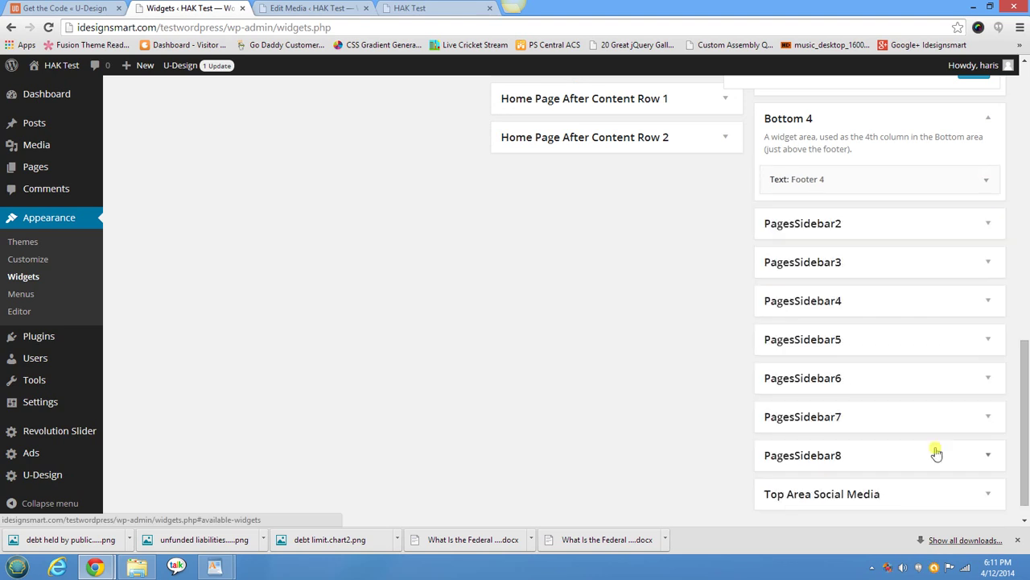
Step: Collapse the untitled Text widget in Bottom 3 and save the Login Form widget above it again
scroll(936, 444, "down", 1)
scroll(936, 439, "up", 8)
scroll(936, 439, "up", 2)
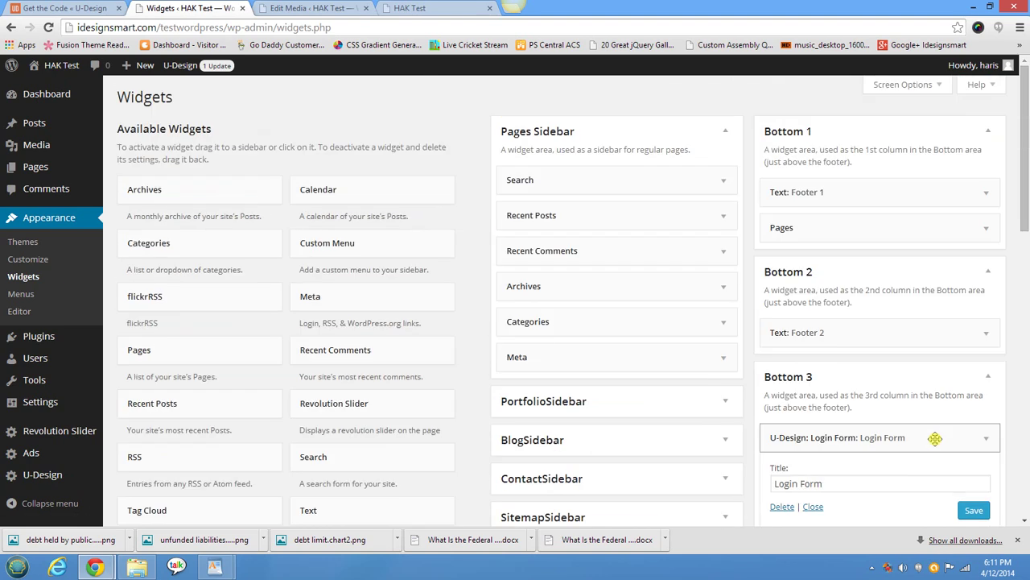
scroll(935, 439, "down", 9)
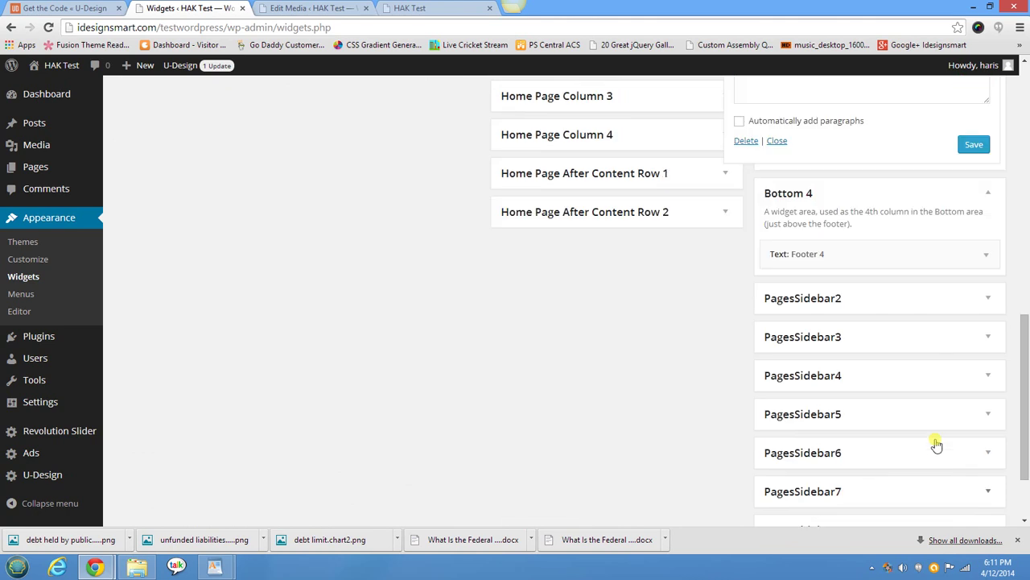
scroll(936, 442, "up", 5)
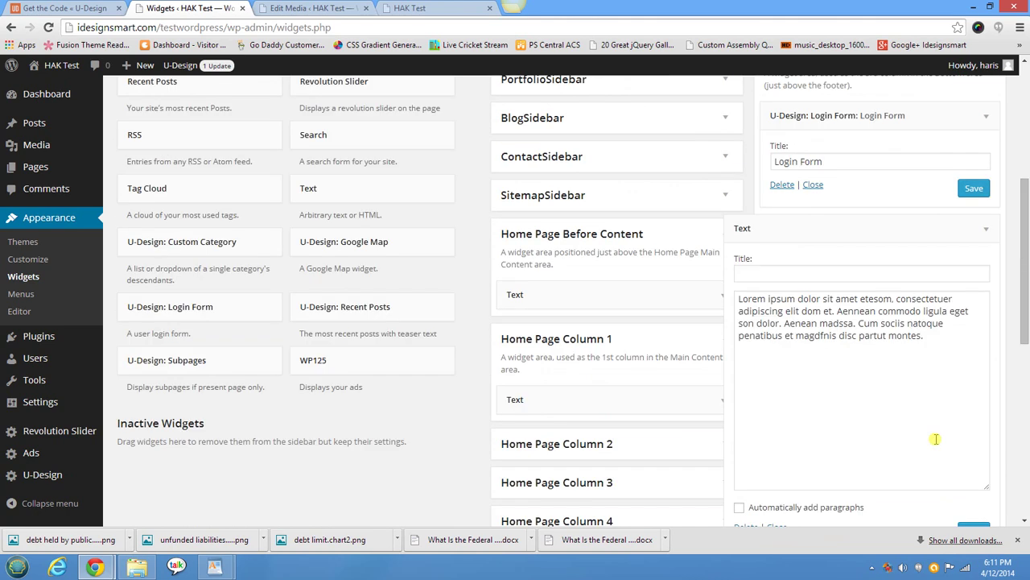
left_click(986, 231)
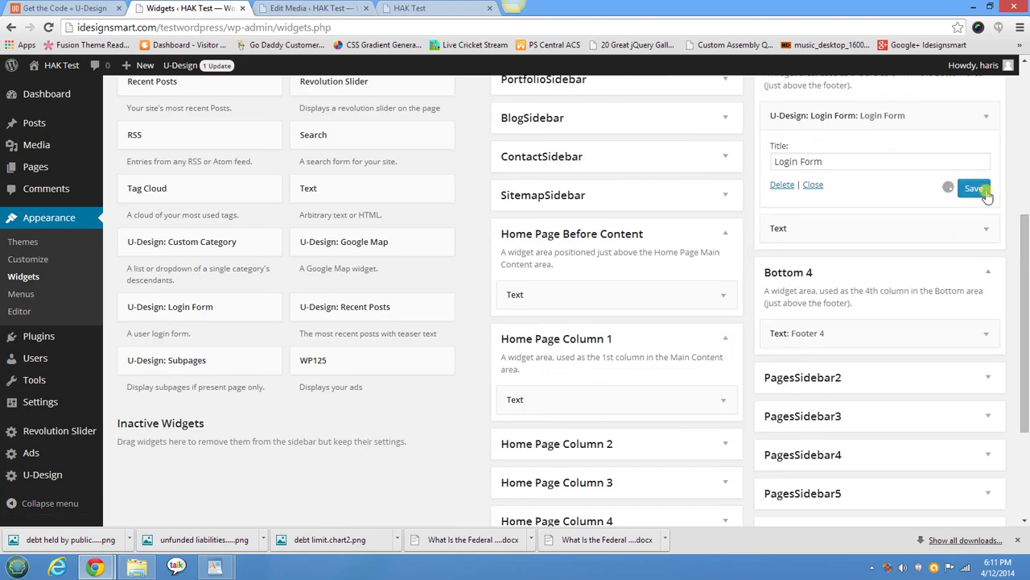
scroll(980, 202, "up", 4)
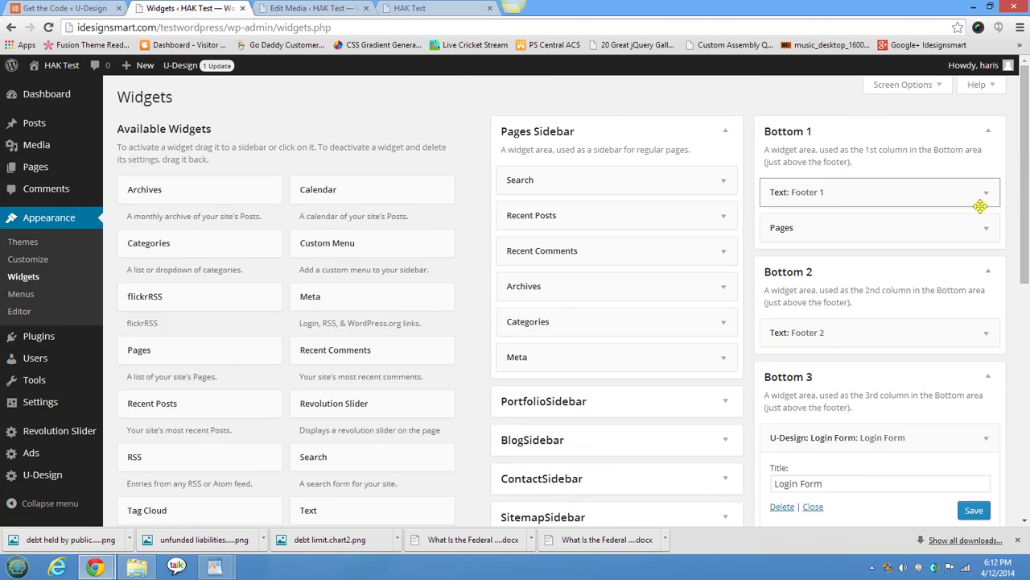
Step: Reload the HAK Test home page and check the four bottom columns above the footer
left_click(412, 8)
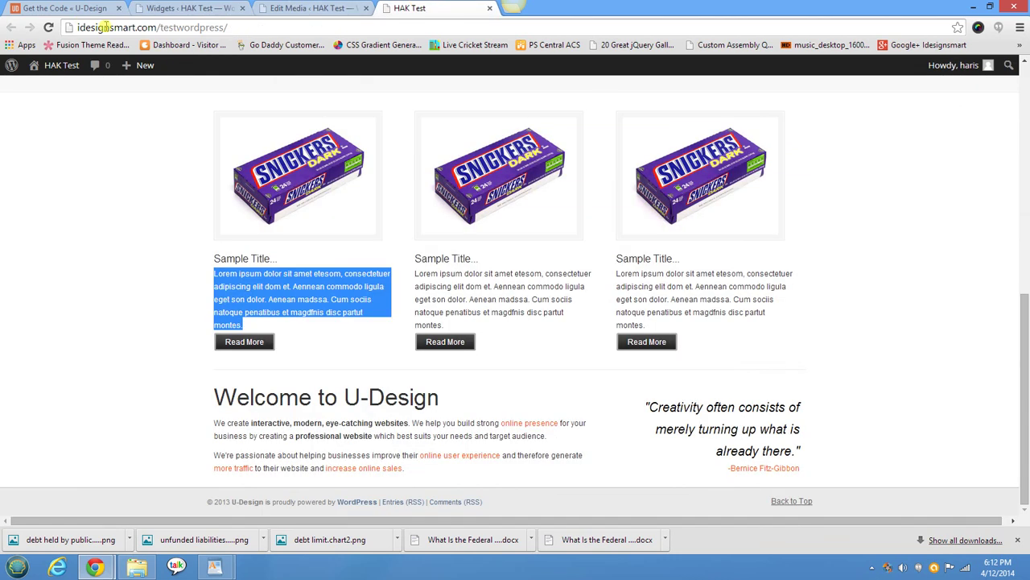
left_click(47, 27)
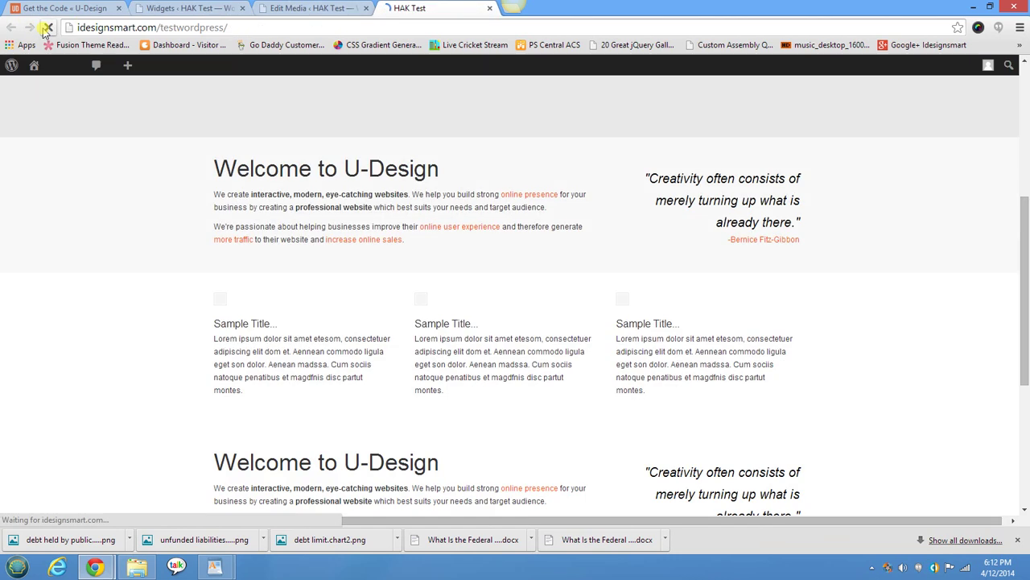
scroll(242, 306, "down", 3)
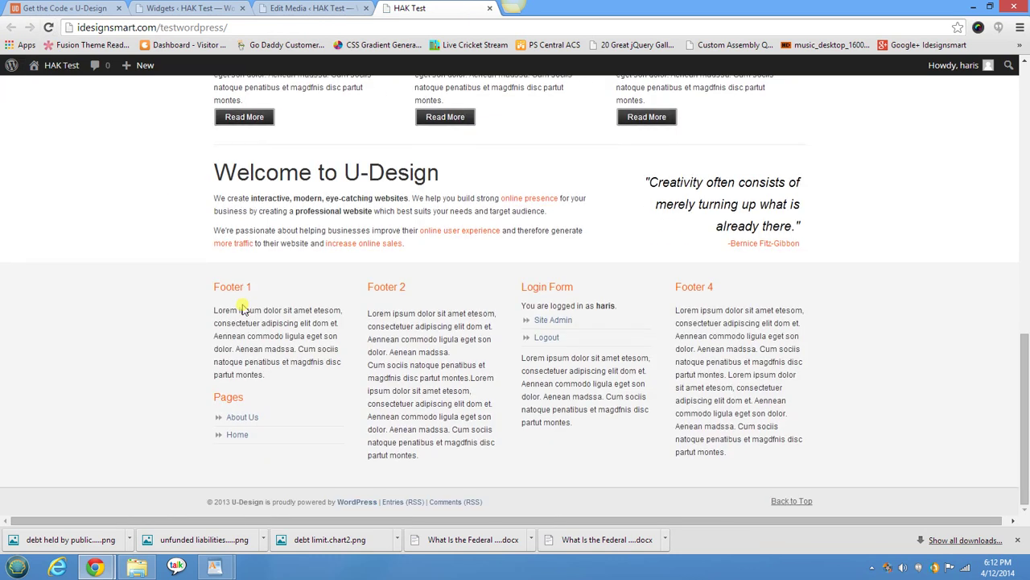
Step: Review the whole home page, from the header menu and slider through the content columns to the footer widgets
scroll(241, 310, "up", 10)
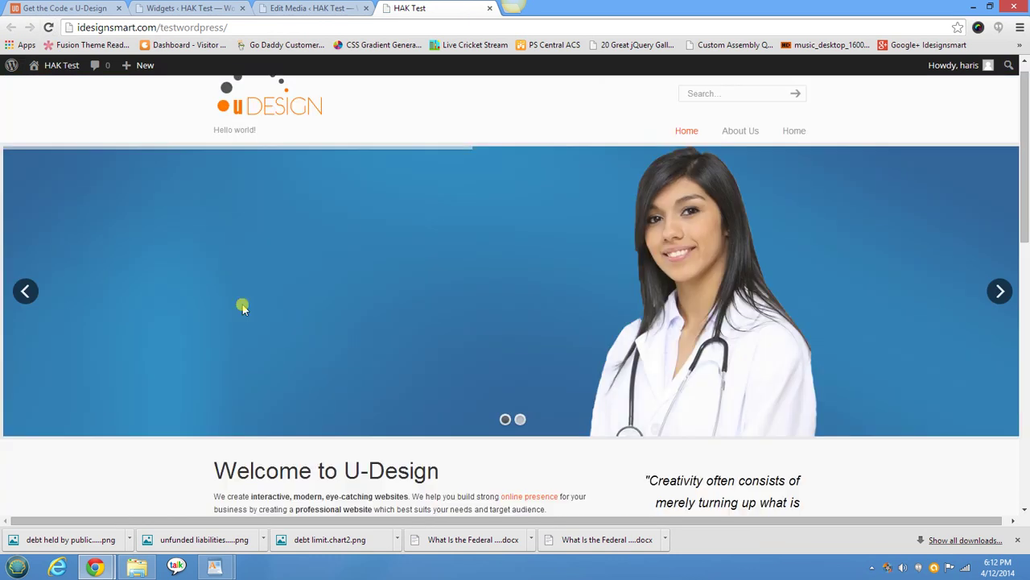
scroll(242, 305, "down", 1)
scroll(242, 304, "down", 3)
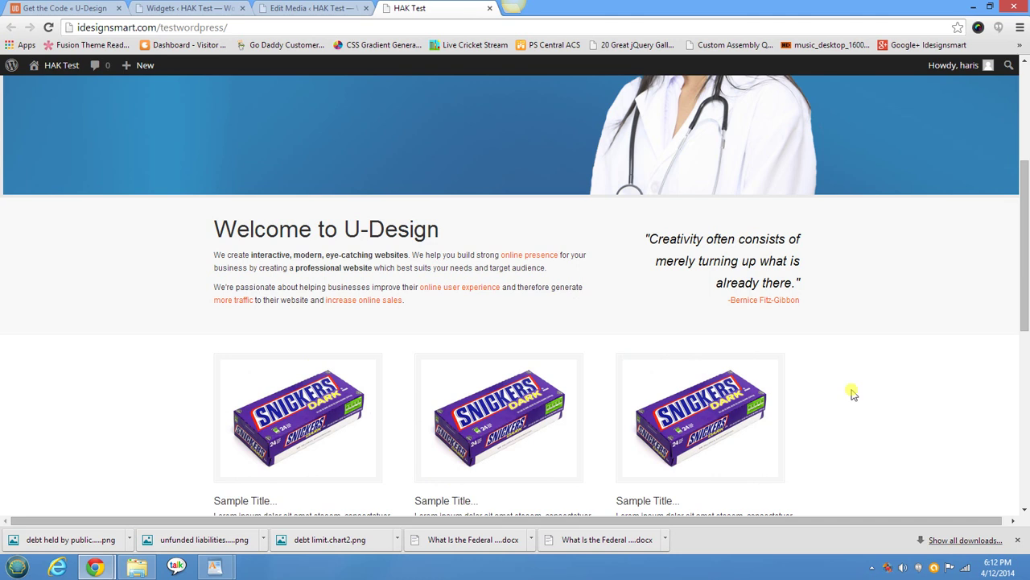
scroll(860, 413, "down", 2)
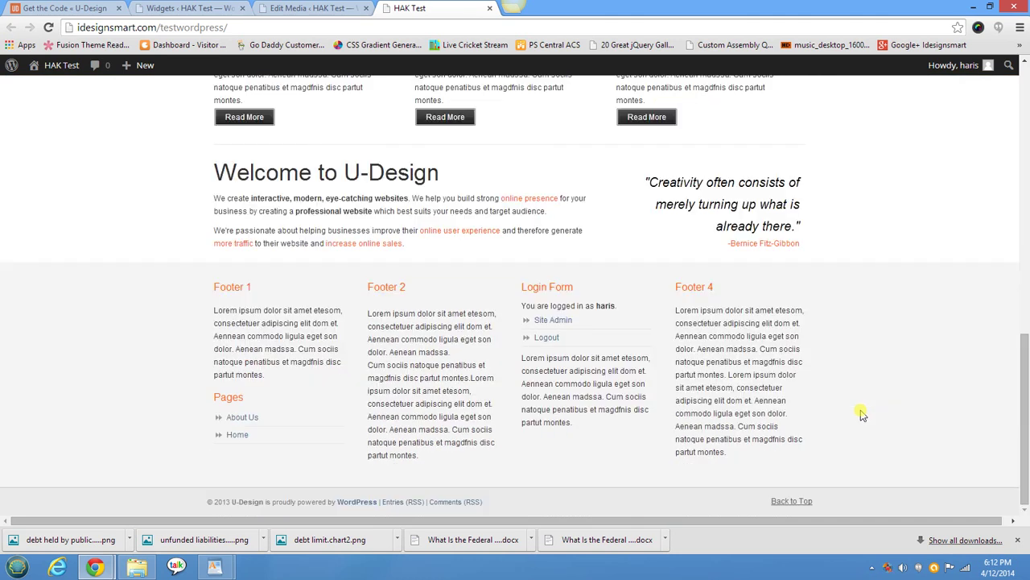
scroll(861, 414, "up", 2)
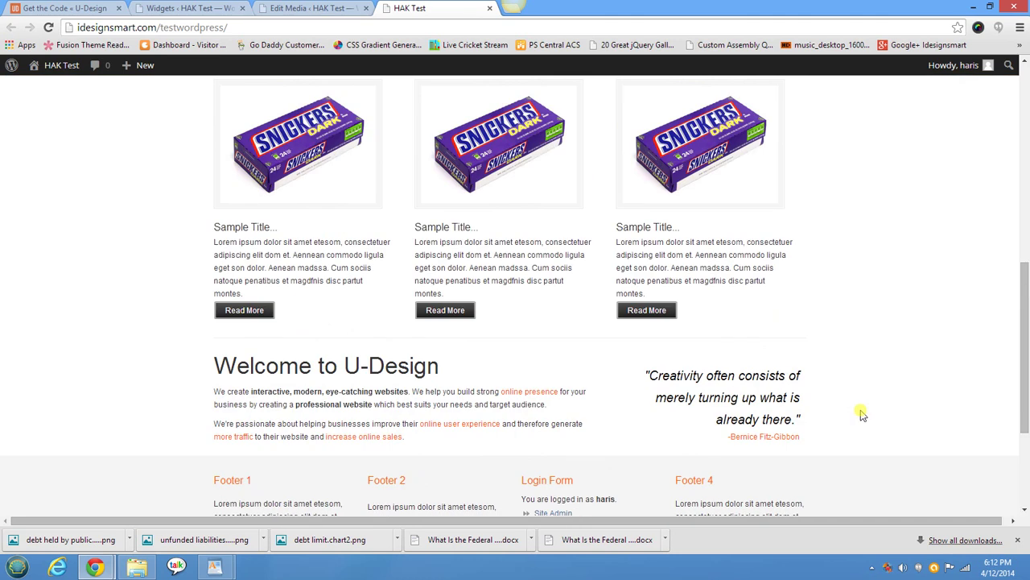
scroll(861, 414, "up", 4)
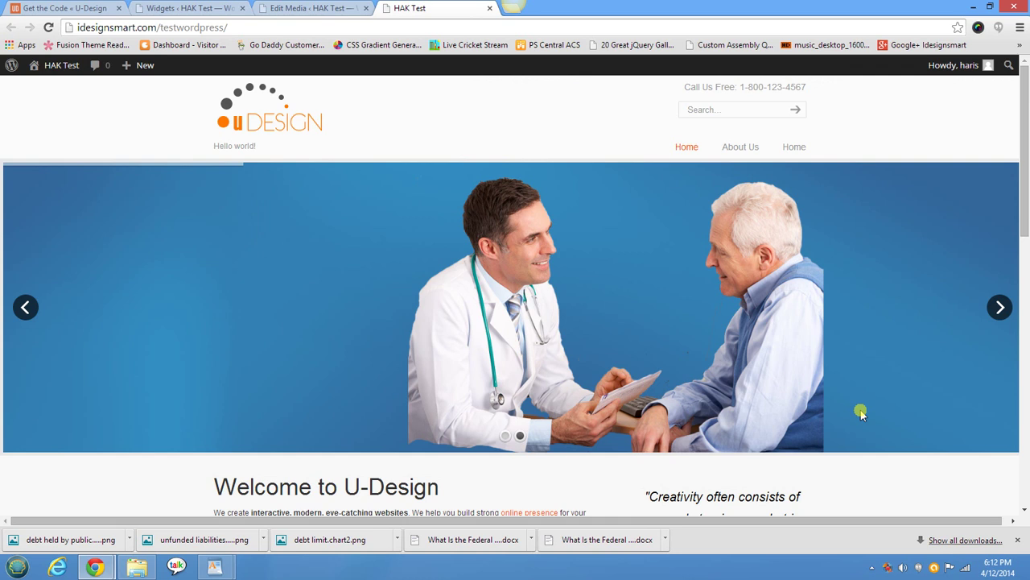
scroll(860, 414, "down", 6)
scroll(860, 414, "up", 6)
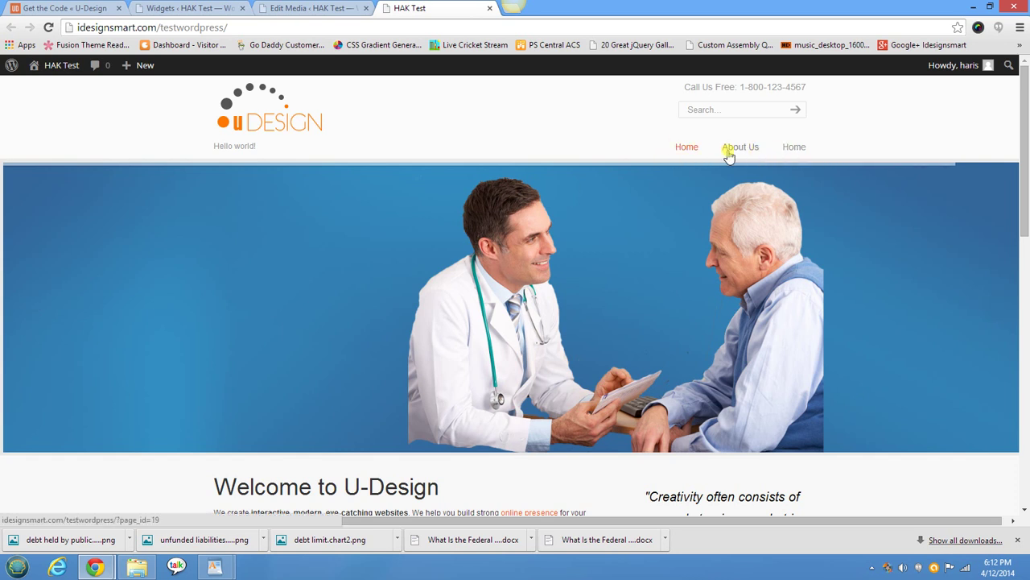
scroll(577, 239, "down", 4)
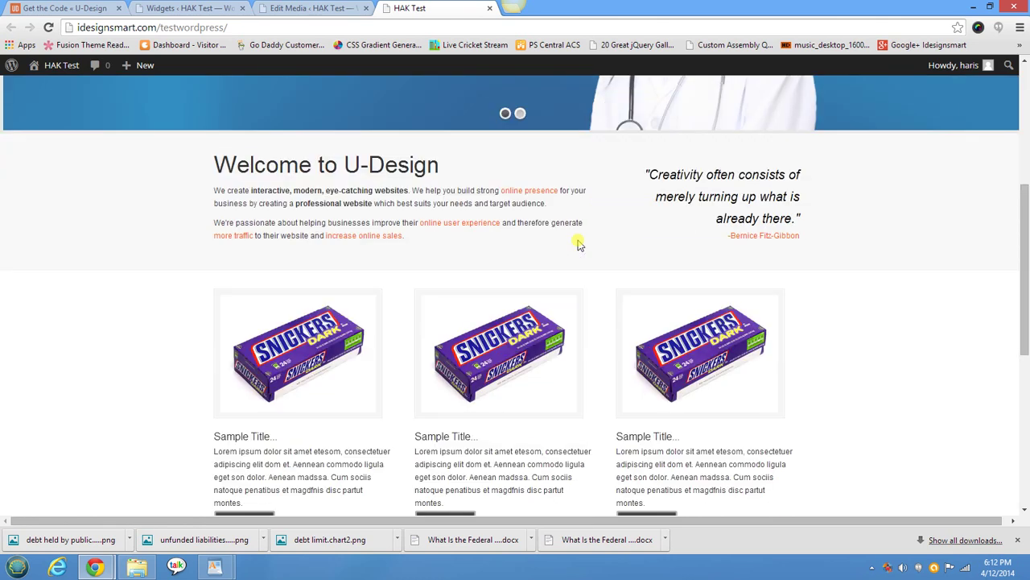
scroll(541, 260, "down", 3)
scroll(541, 259, "down", 2)
scroll(541, 259, "up", 12)
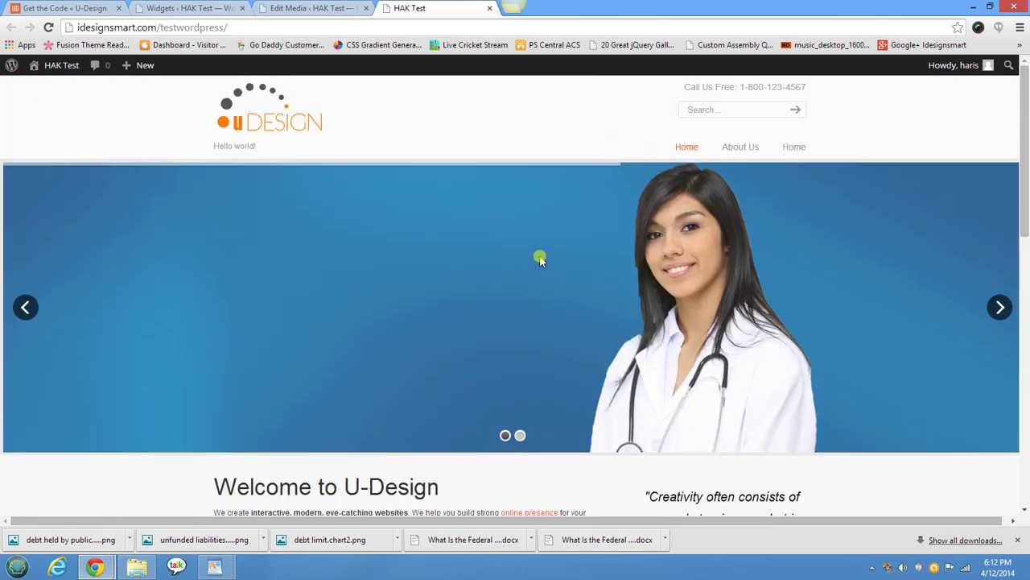
right_click(881, 568)
left_click(841, 501)
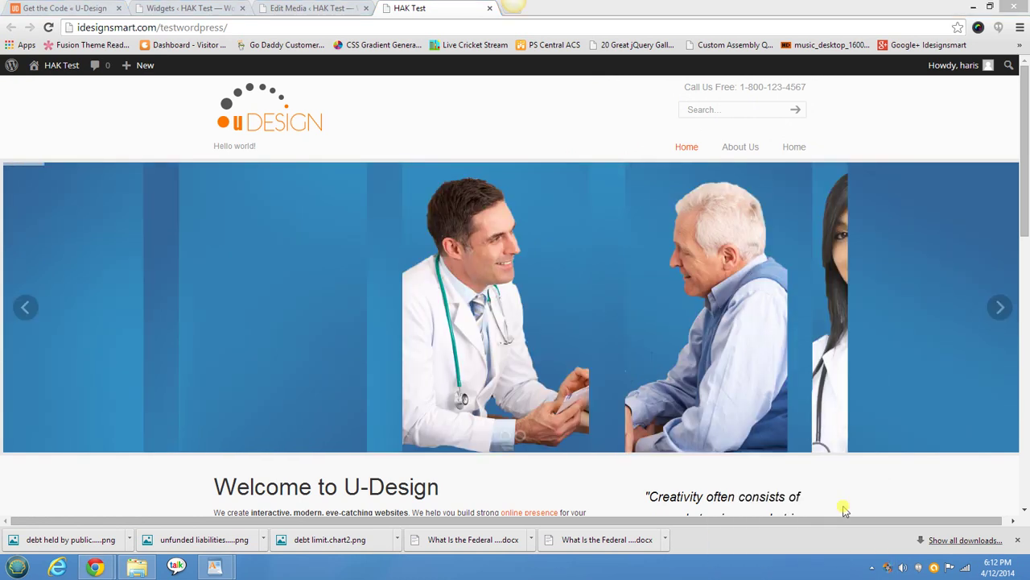